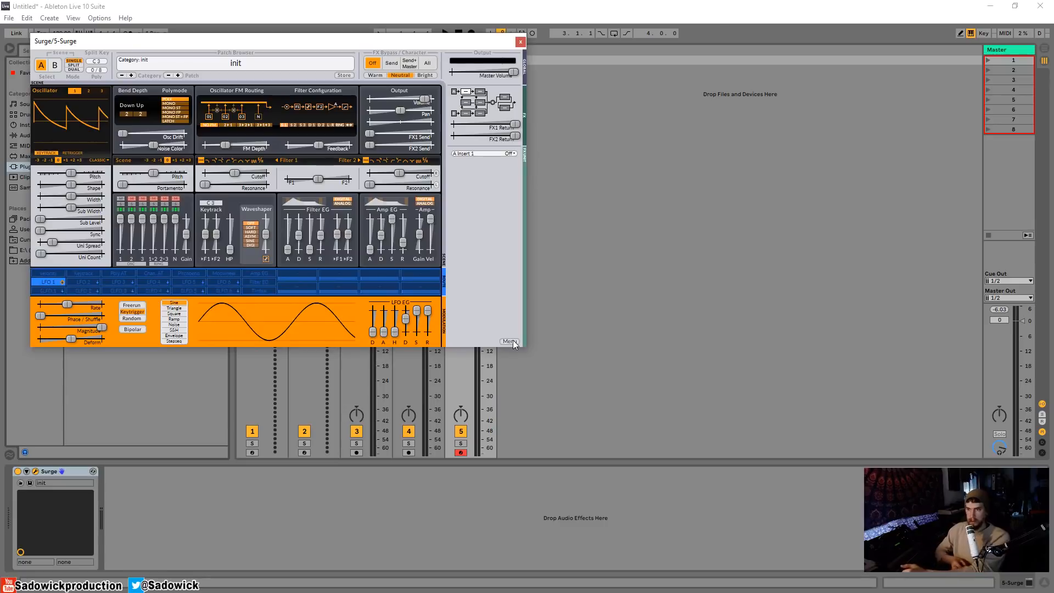
Step: Zoom the Surge interface to 150% and reposition the plugin window
click(510, 342)
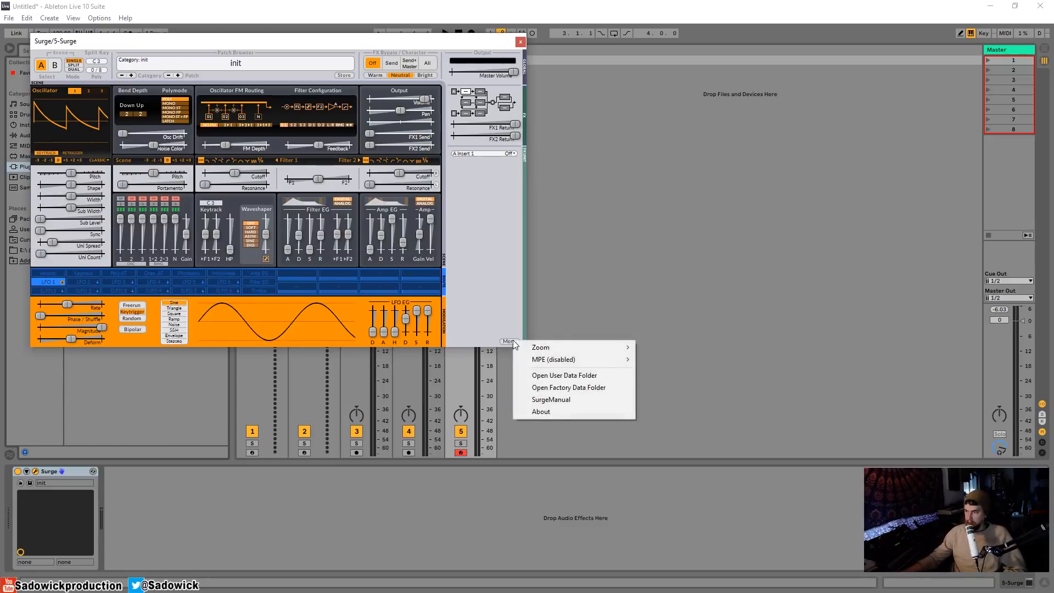
mouse_move(566, 349)
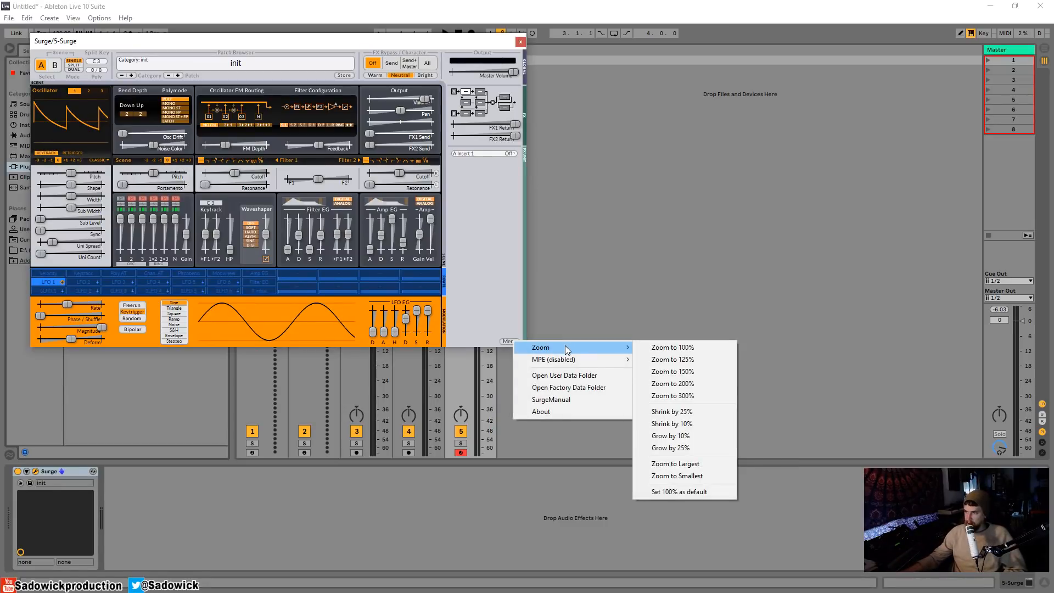
click(669, 371)
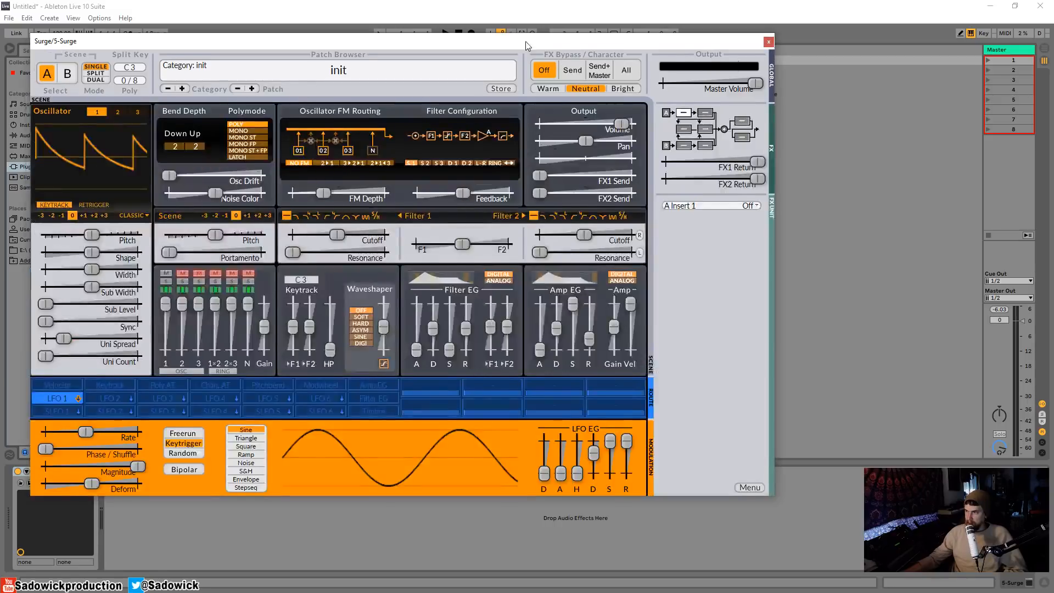
drag(530, 43, 528, 49)
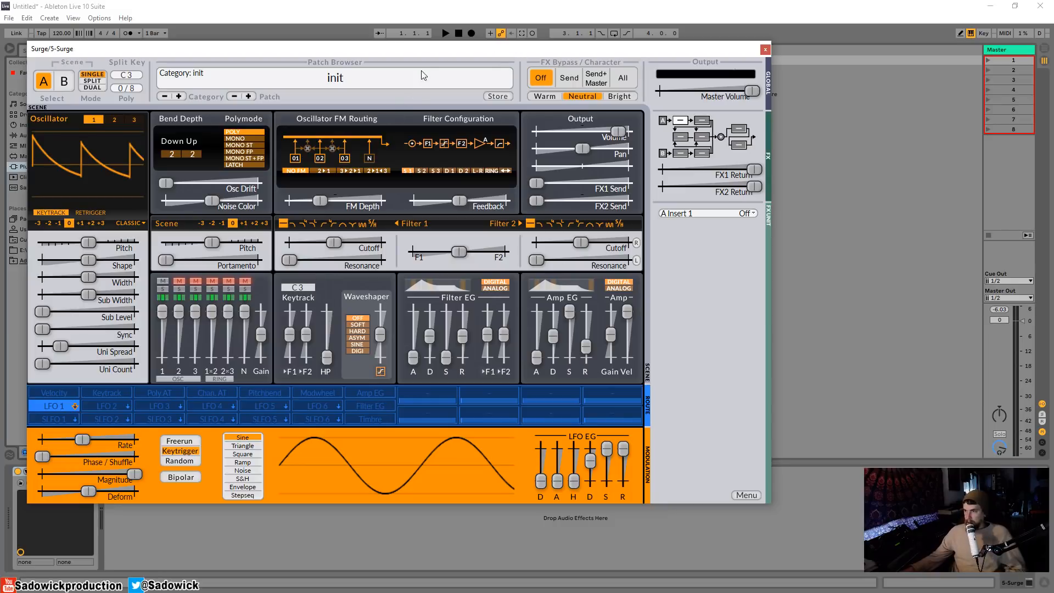
drag(427, 51, 420, 53)
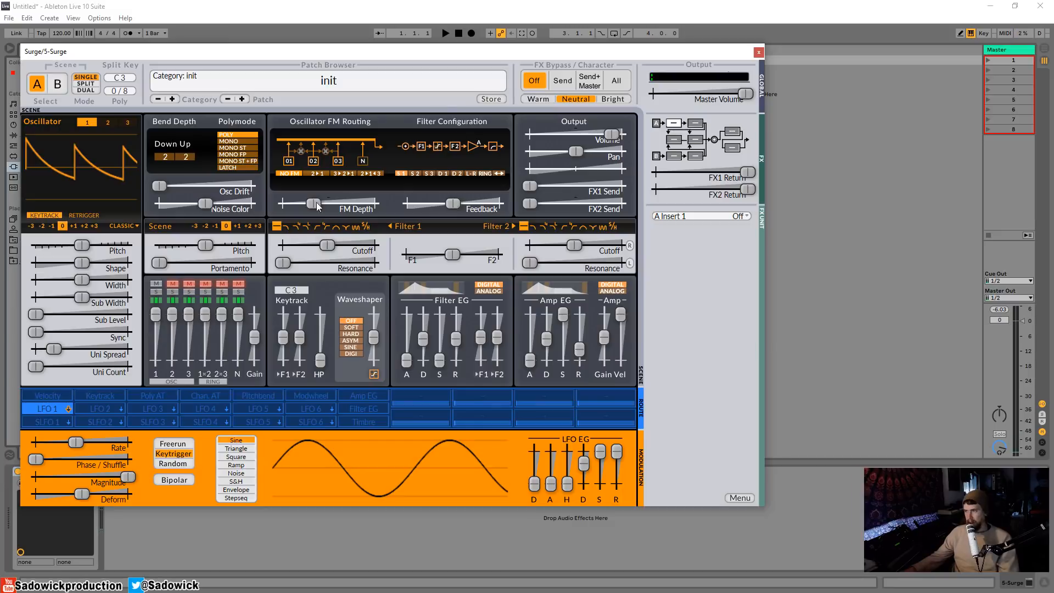
drag(551, 53, 566, 52)
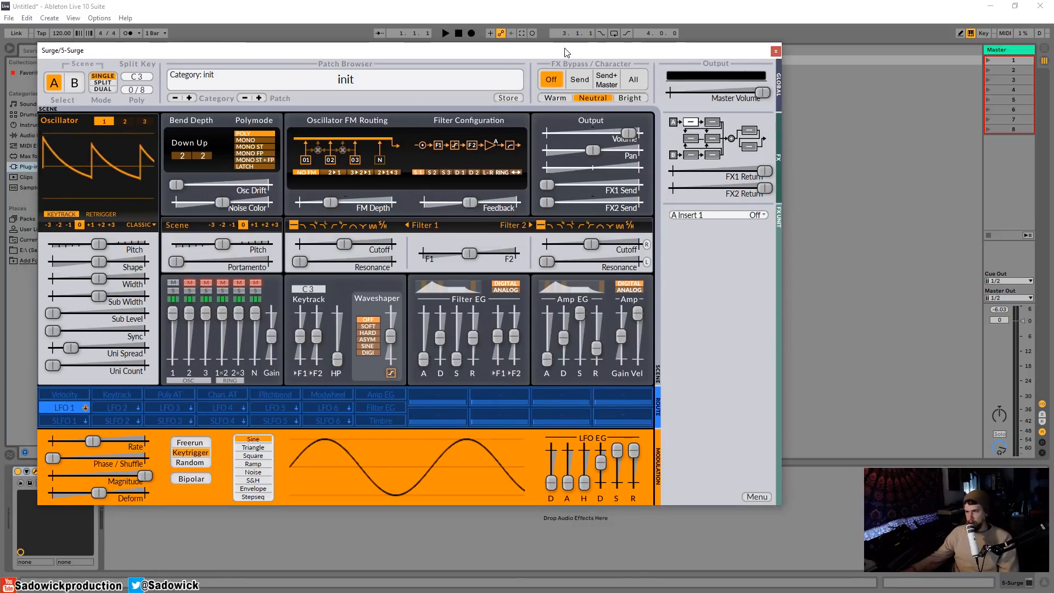
Step: Audition the Warm and Bright output characters and return the setting to Neutral
click(552, 98)
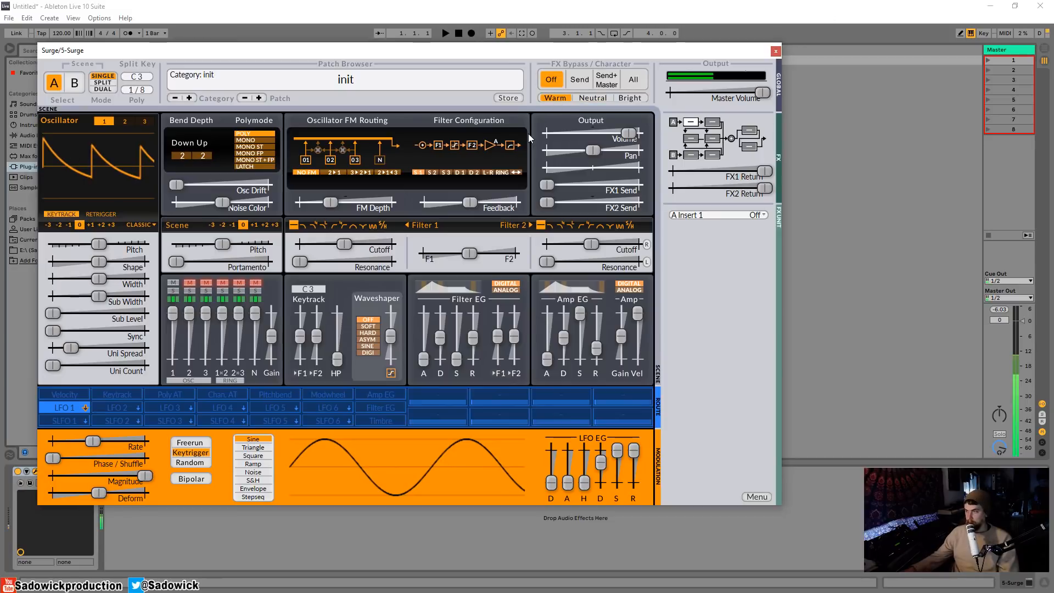
click(599, 99)
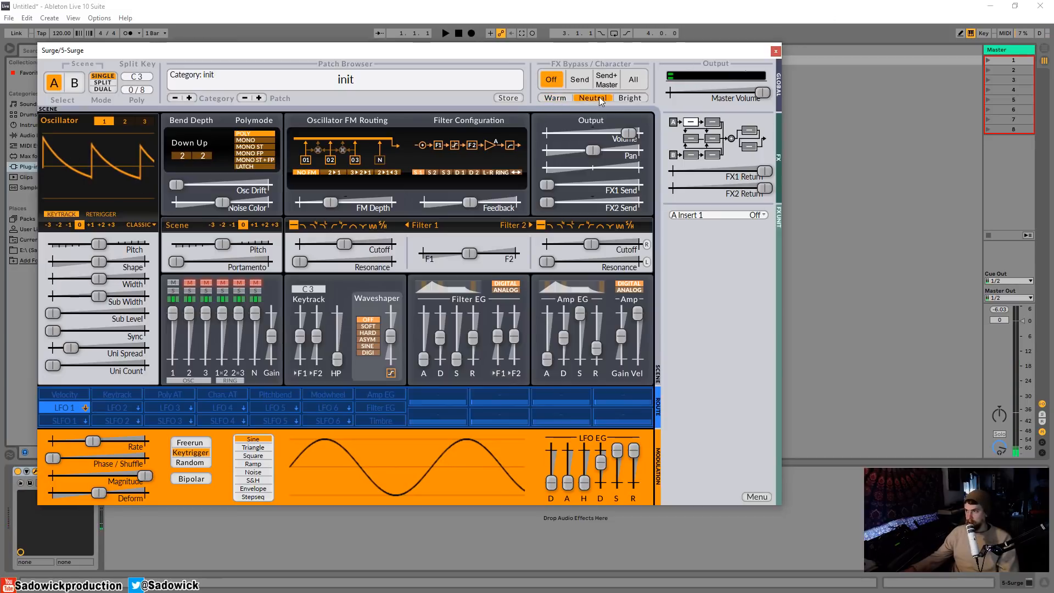
click(629, 98)
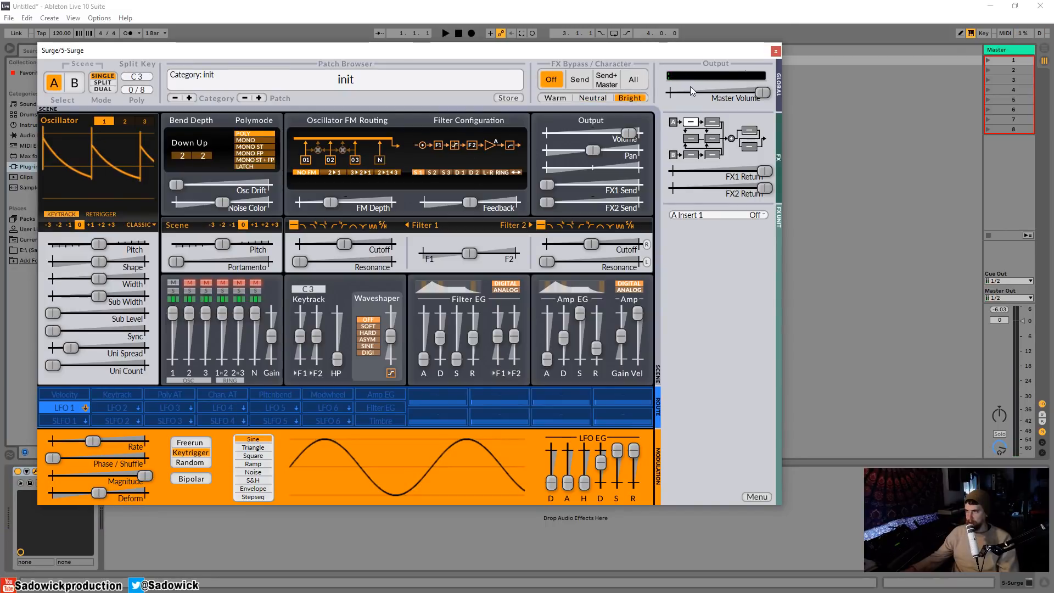
click(603, 98)
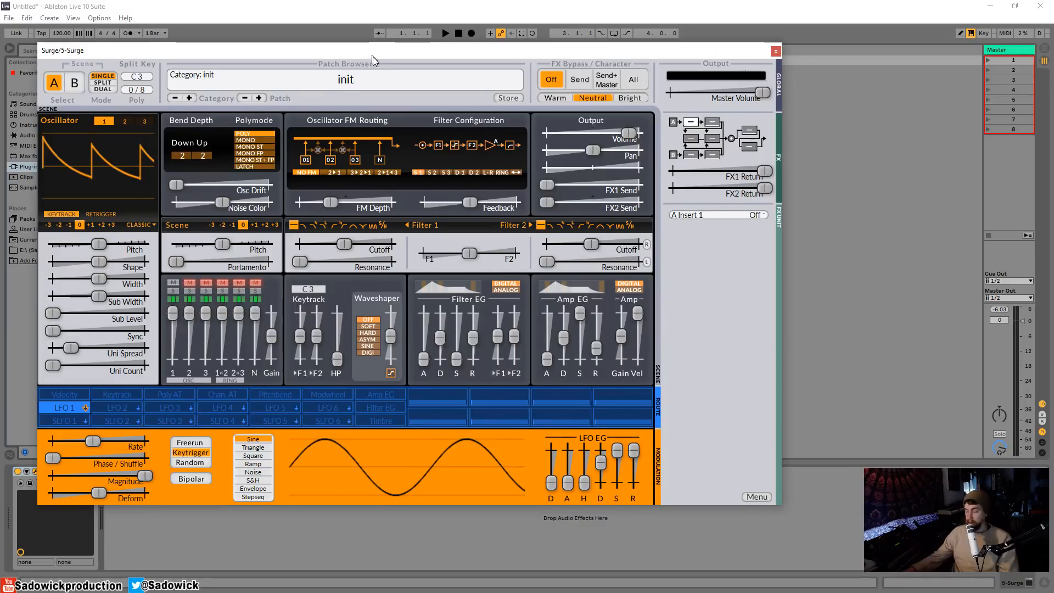
Step: Set oscillator 1's octave to -1 in scene B and return to scene A
drag(371, 55, 347, 64)
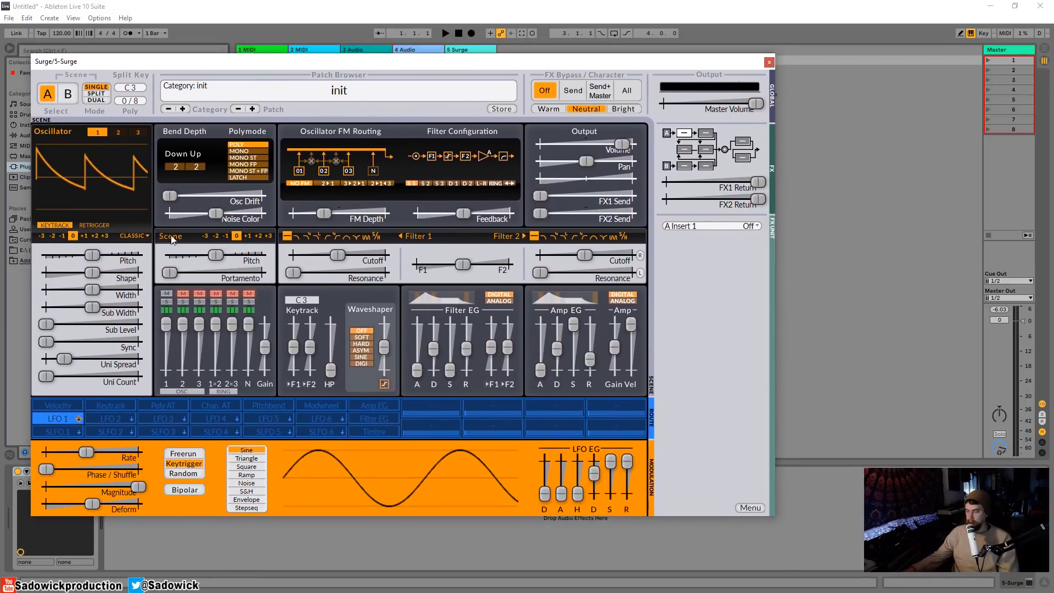
click(67, 95)
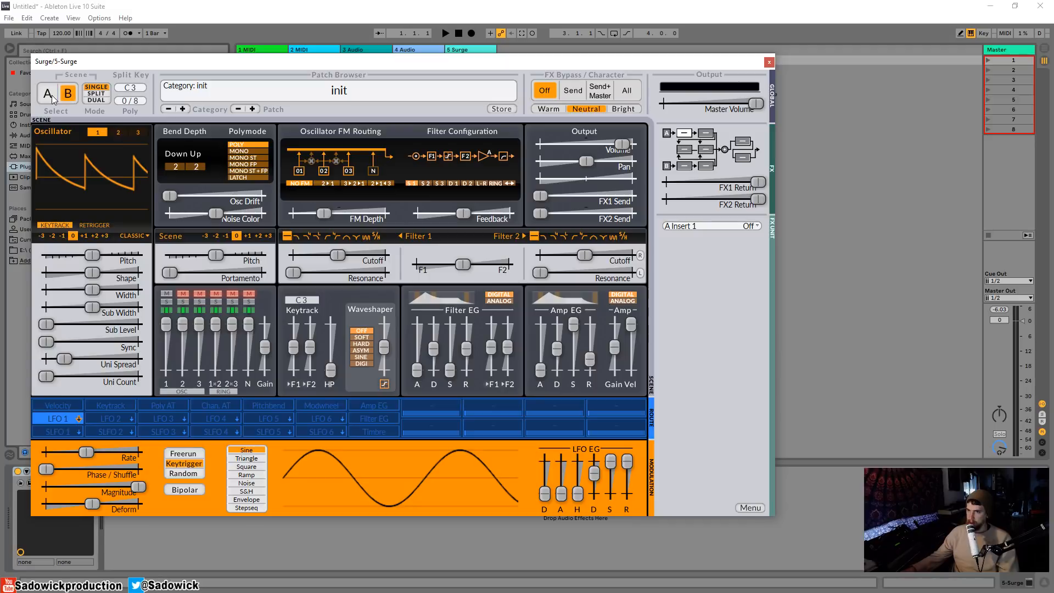
click(48, 94)
click(67, 95)
click(62, 236)
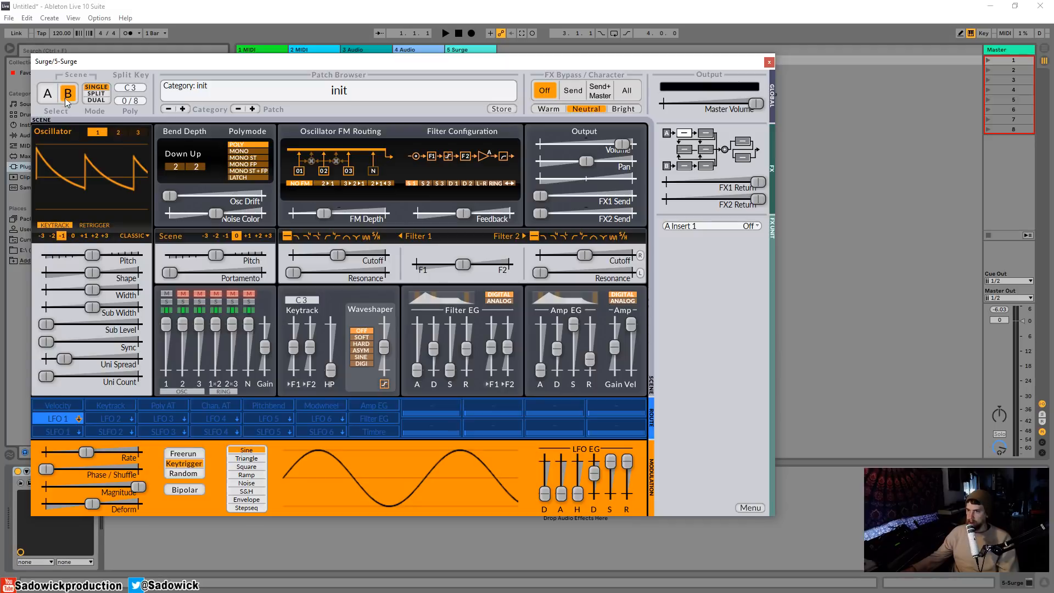
click(49, 95)
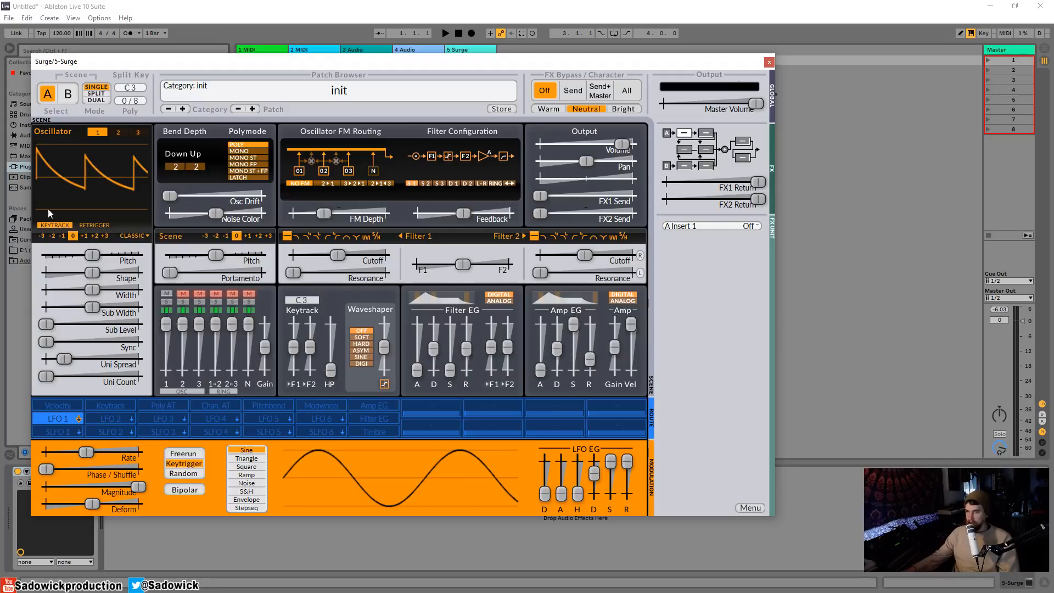
Step: Try oscillator 1 in scene A with the Classic Square type
click(137, 236)
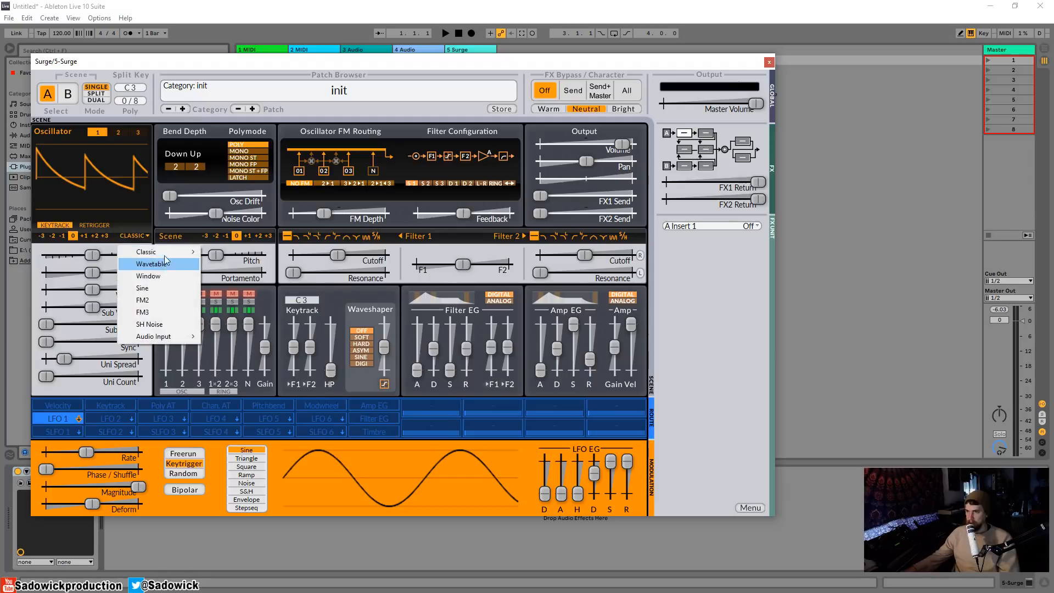
mouse_move(166, 258)
click(228, 263)
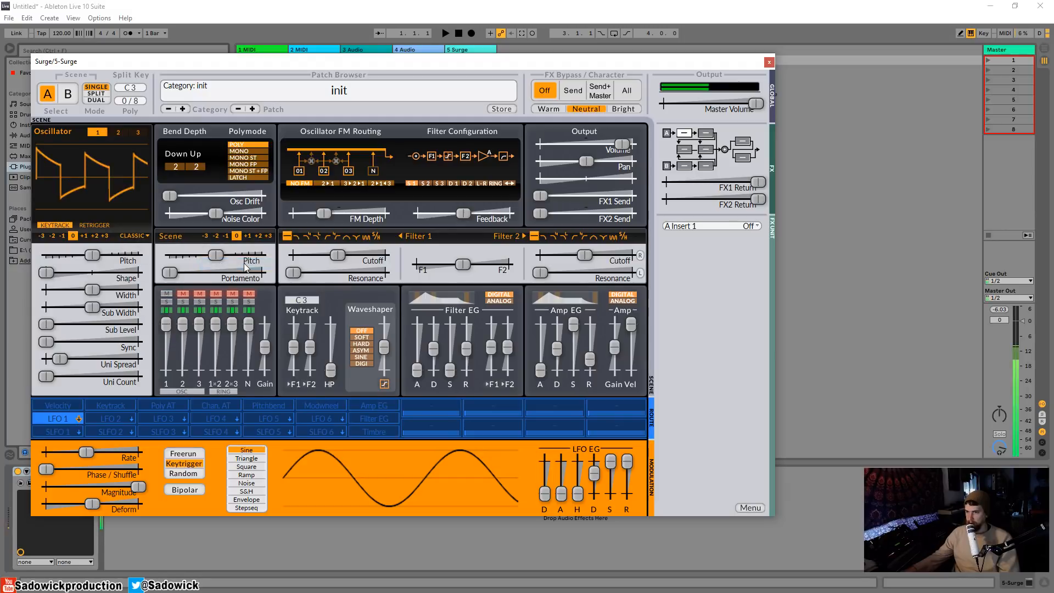
Step: Try the Wavetable type on oscillator 1 and browse through its wavetables up to flangy
click(133, 236)
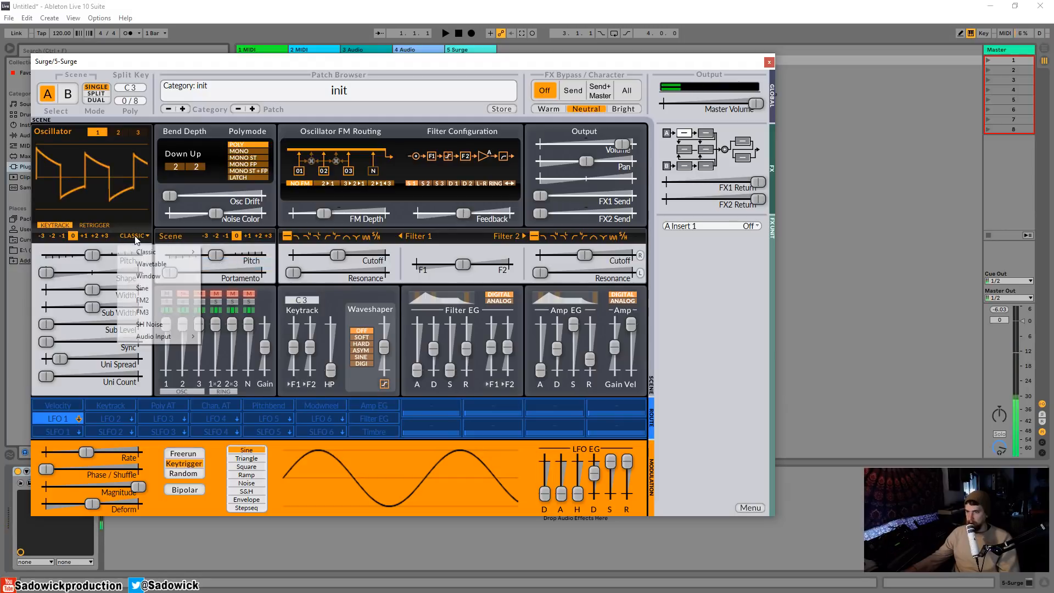
click(147, 265)
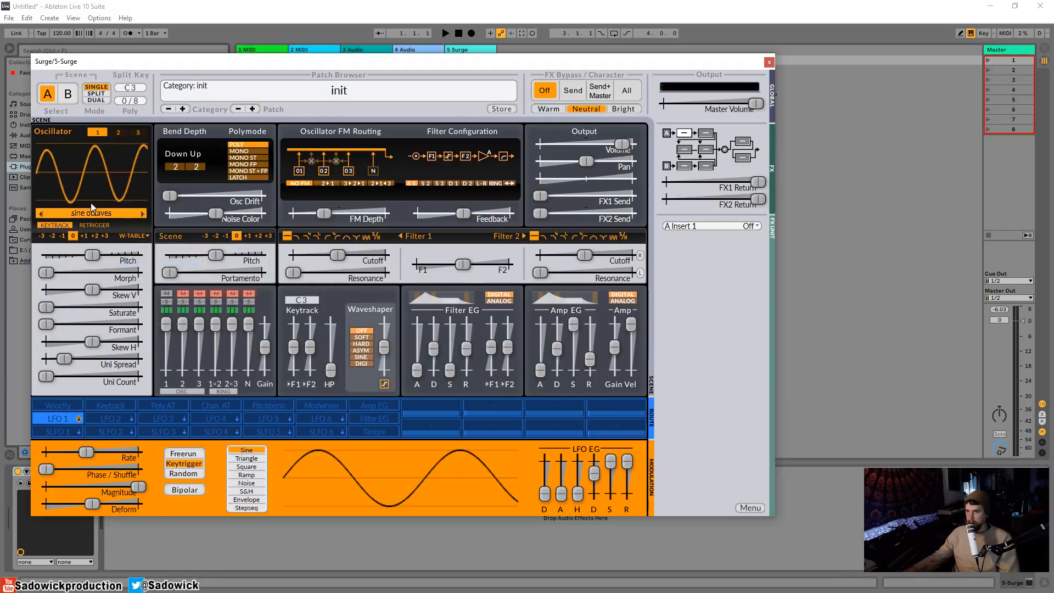
click(142, 213)
click(142, 213)
click(142, 213)
click(142, 213)
click(143, 214)
click(143, 214)
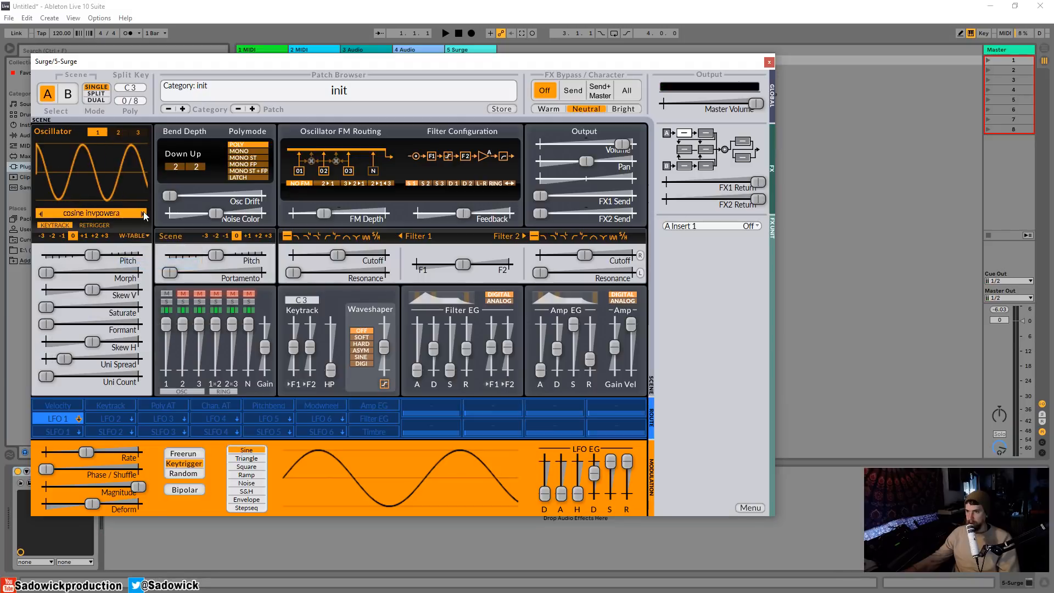
click(144, 213)
click(144, 213)
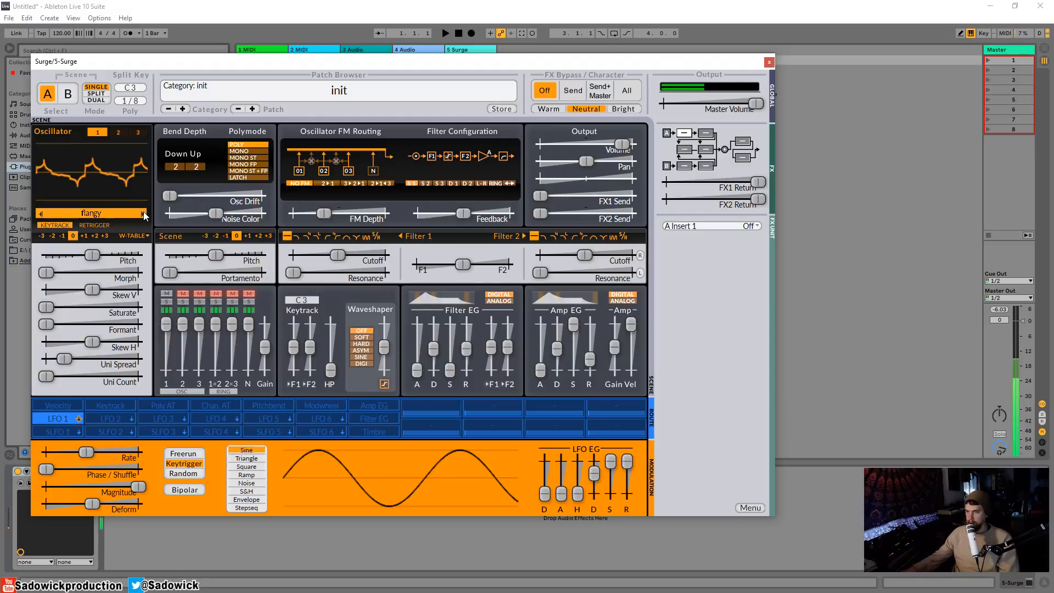
Step: Try the Sine and FM2 types on oscillator 1
click(133, 235)
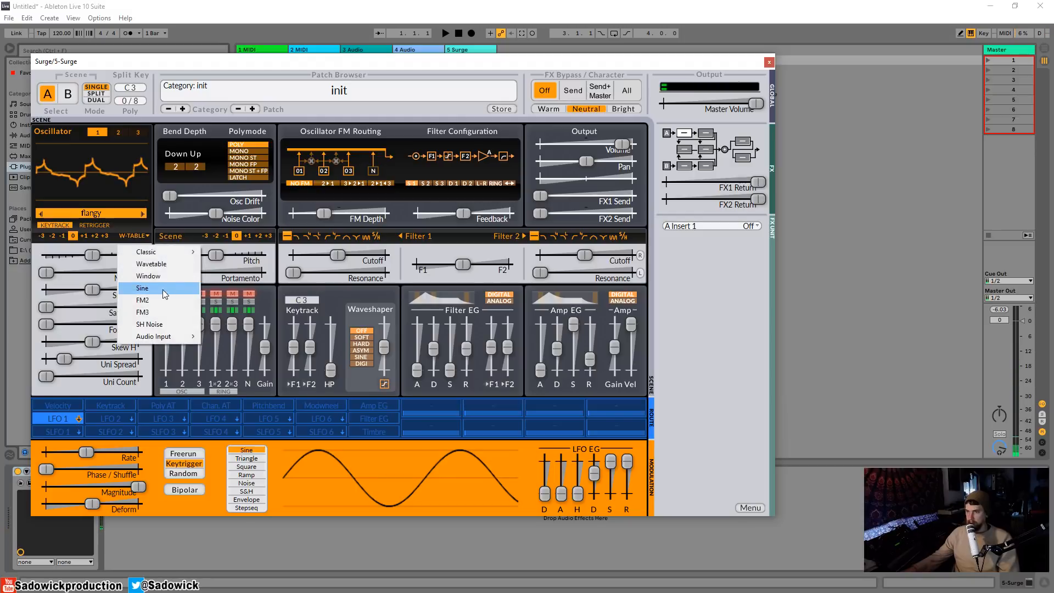
click(161, 294)
click(134, 235)
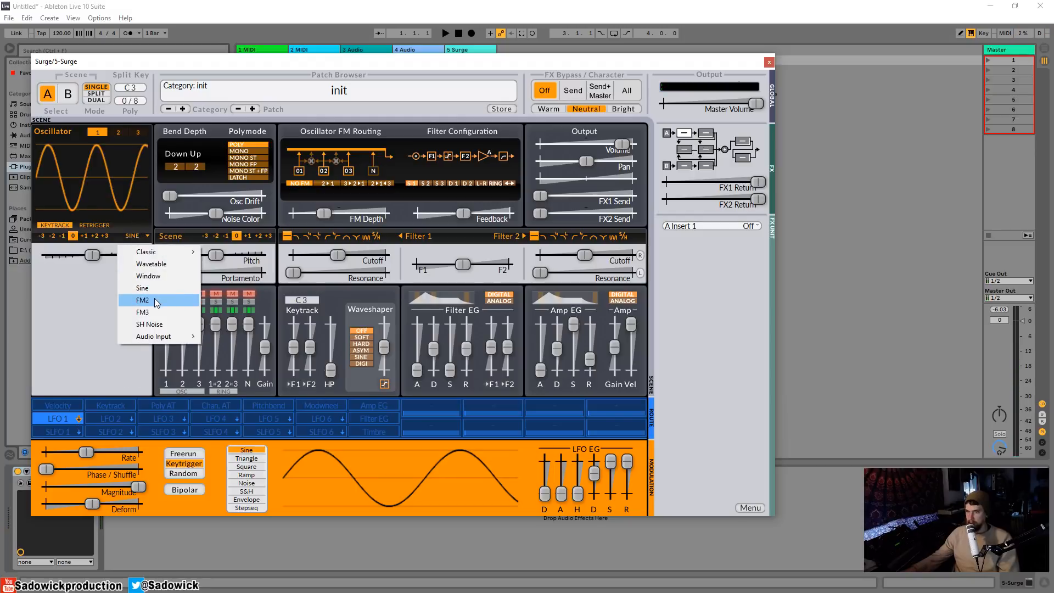
click(142, 300)
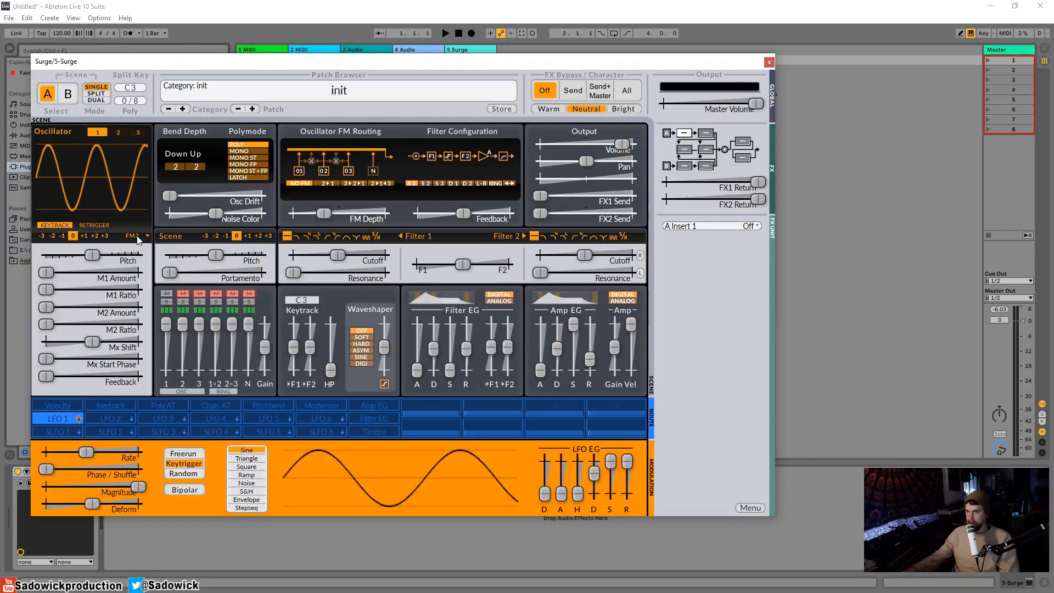
Step: Review the remaining oscillator types, including the Audio Input options, and set oscillator 1 to Classic Sawtooth
click(137, 236)
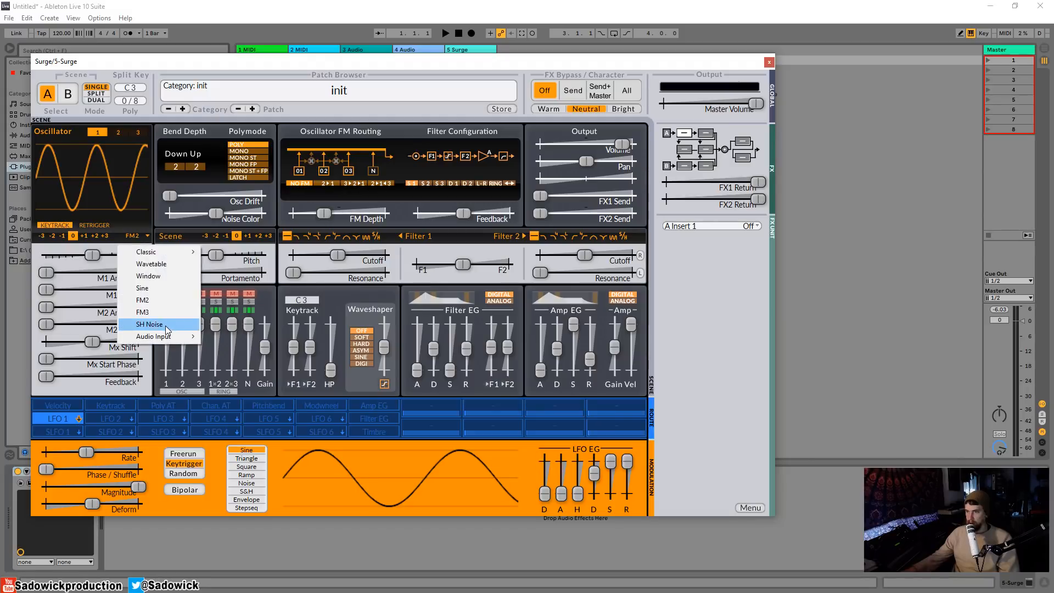
mouse_move(167, 337)
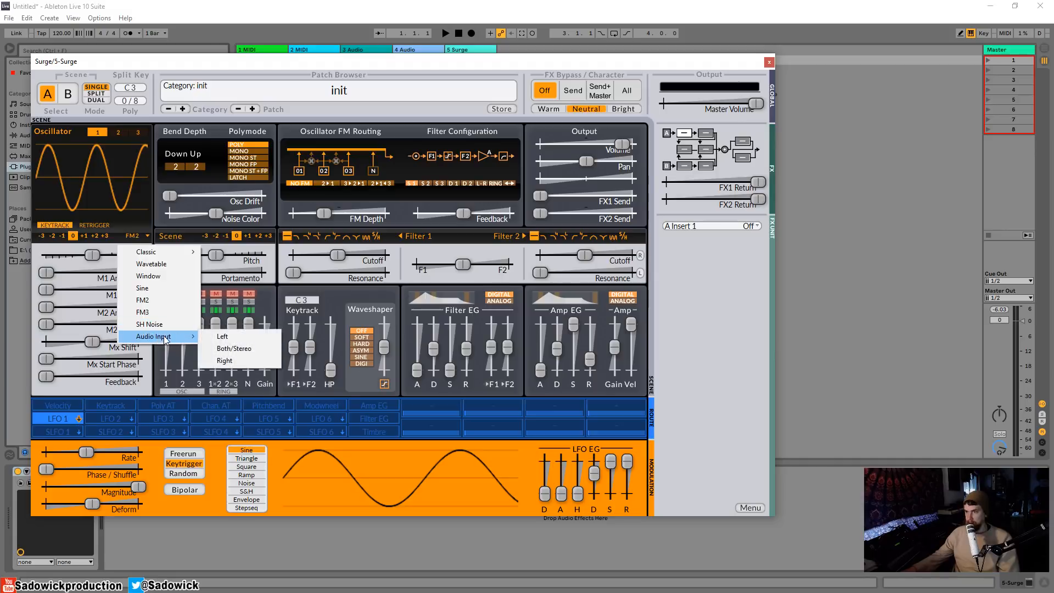
click(244, 260)
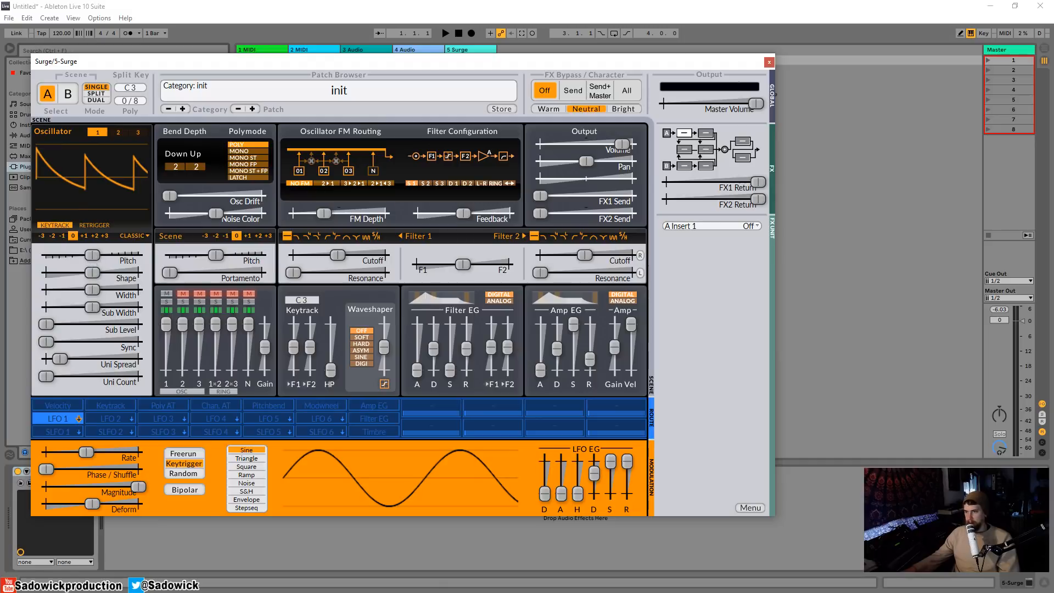
Step: Compare the minimum Shape setting with the Classic Square preset on oscillator 1 and restore the default Shape
drag(92, 255, 46, 272)
click(134, 235)
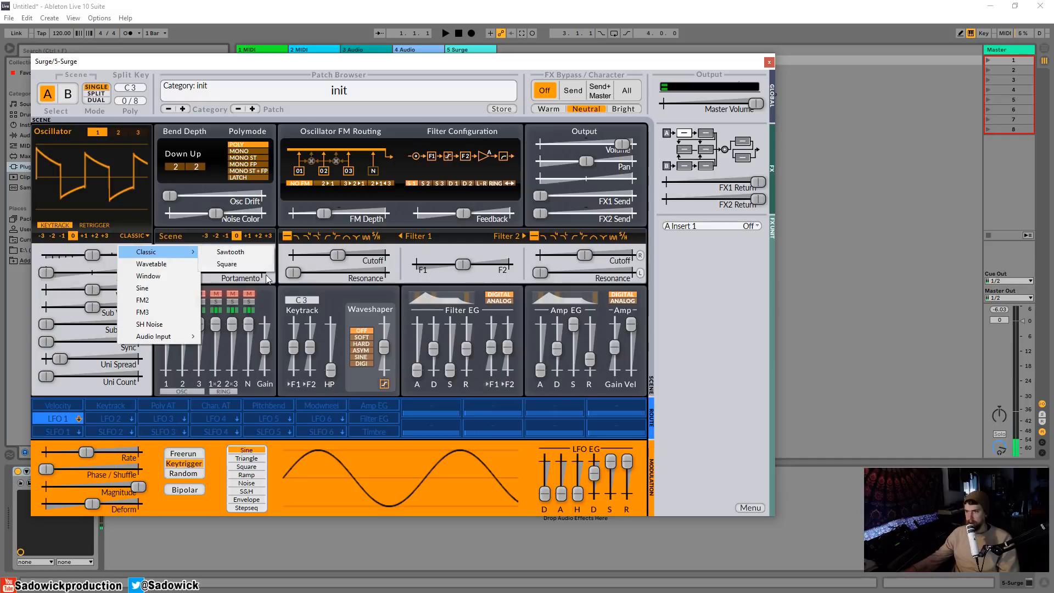
click(226, 264)
drag(46, 272, 94, 273)
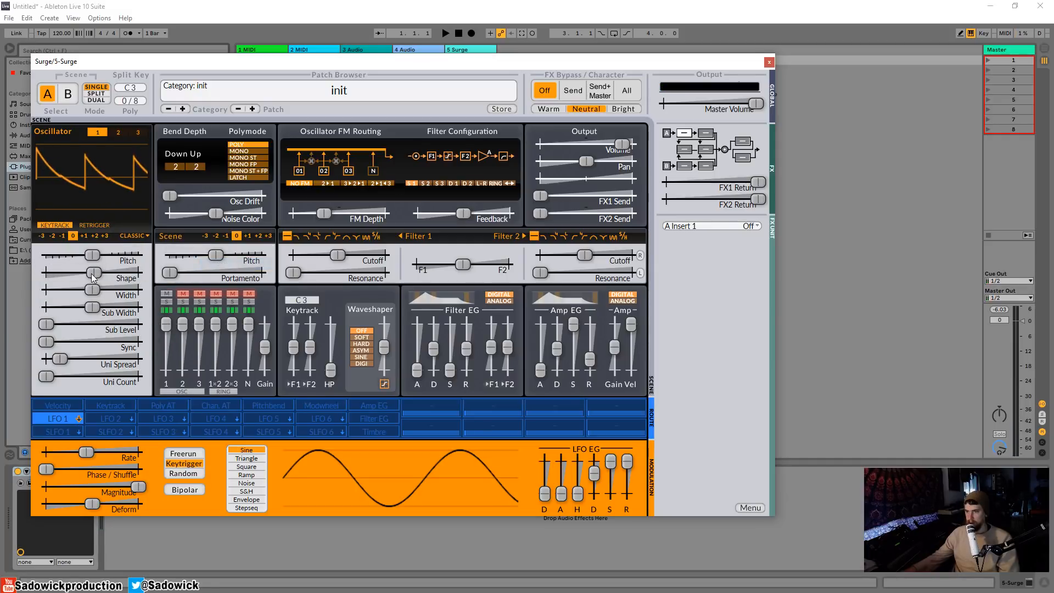
double_click(92, 273)
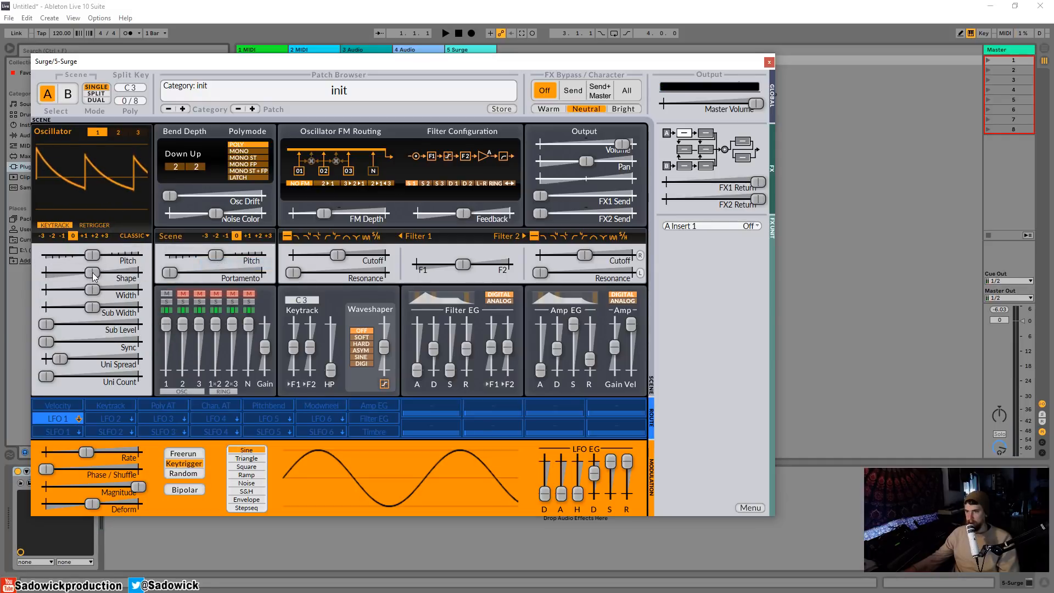
Step: Load Classic Square on oscillator 1 again, sweep Shape across its range and reset it
click(132, 236)
mouse_move(164, 252)
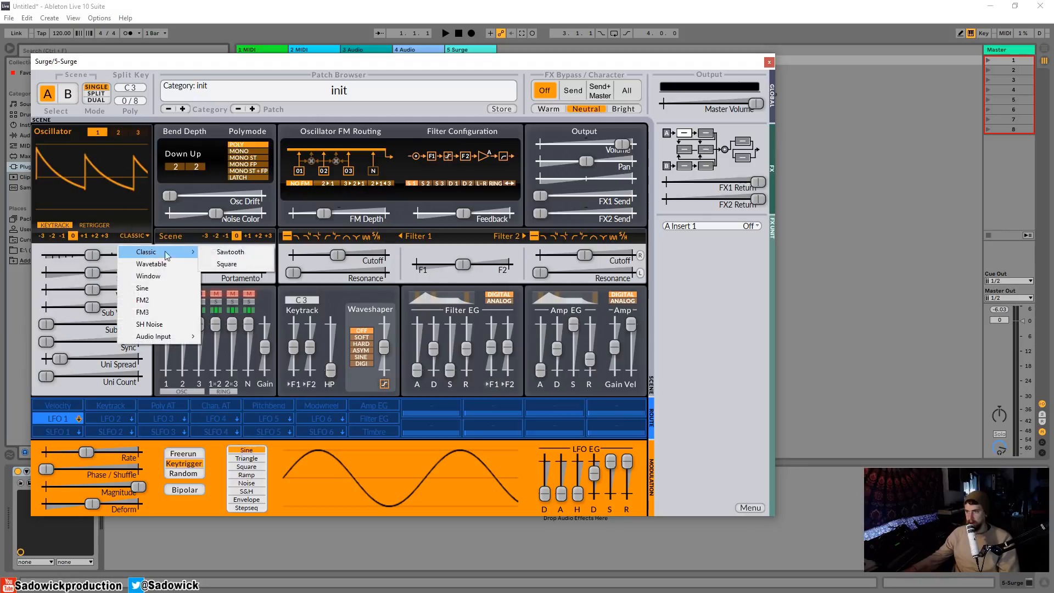
click(235, 267)
drag(58, 267, 146, 279)
double_click(86, 274)
double_click(143, 273)
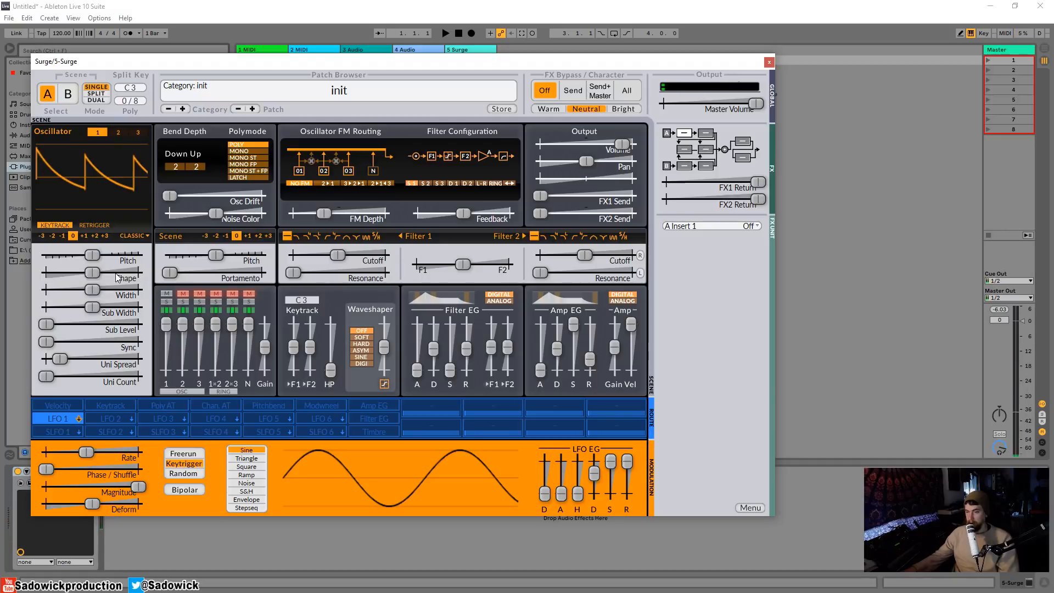
Step: Try out oscillator 1's Width and Sub Width with a square Shape and reset the sliders to their defaults
mouse_move(95, 293)
mouse_down()
mouse_move(106, 296)
mouse_move(46, 275)
mouse_move(124, 290)
mouse_move(76, 290)
mouse_move(95, 290)
mouse_move(87, 307)
mouse_move(130, 307)
mouse_move(79, 288)
mouse_move(94, 289)
mouse_up()
double_click(108, 290)
double_click(94, 290)
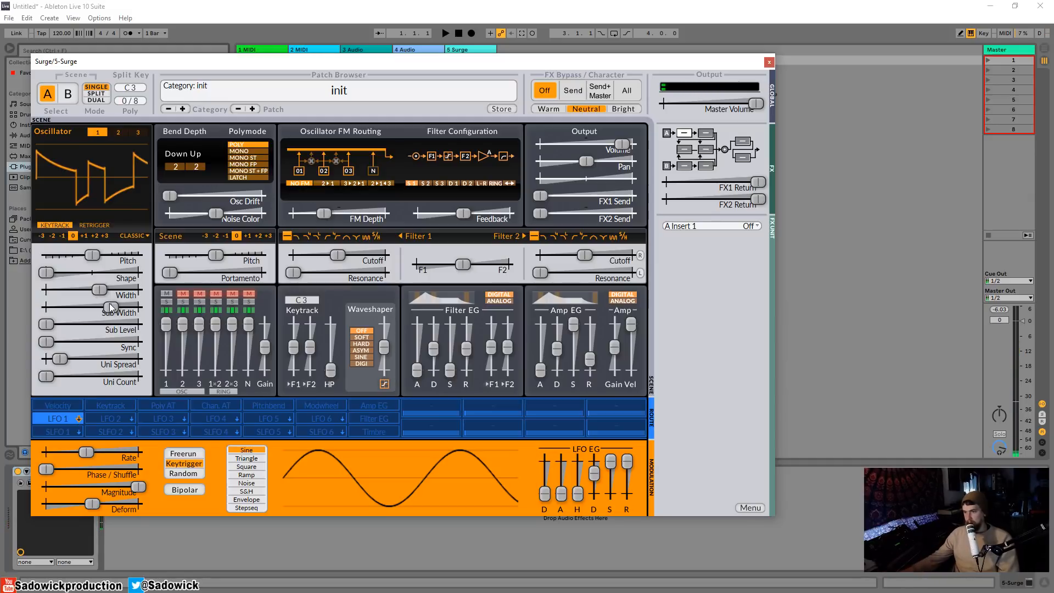
double_click(109, 308)
double_click(57, 274)
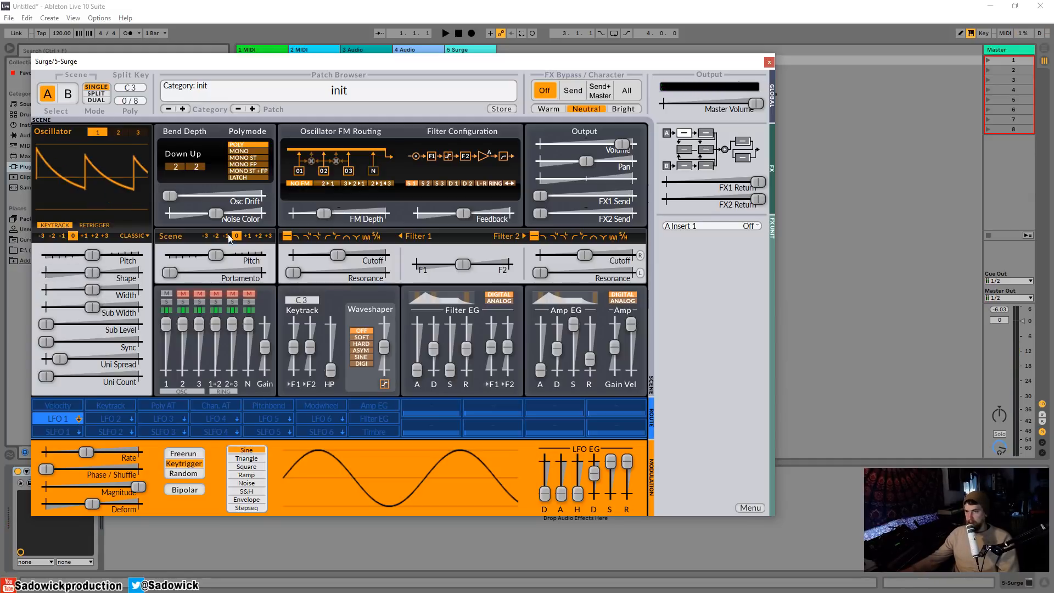
click(45, 325)
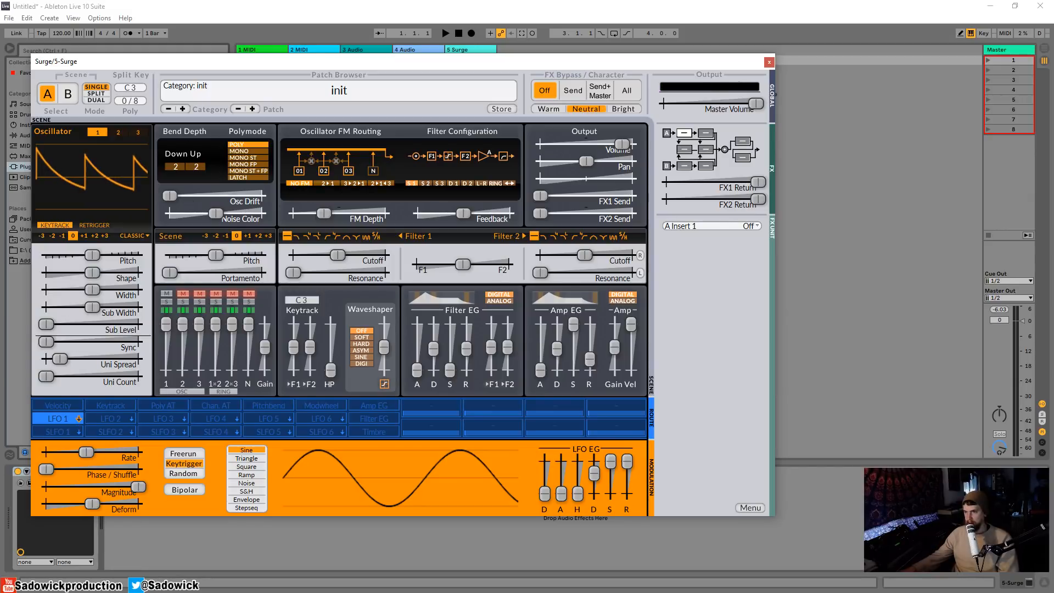
mouse_move(46, 324)
mouse_down()
mouse_move(140, 325)
mouse_move(47, 325)
mouse_up()
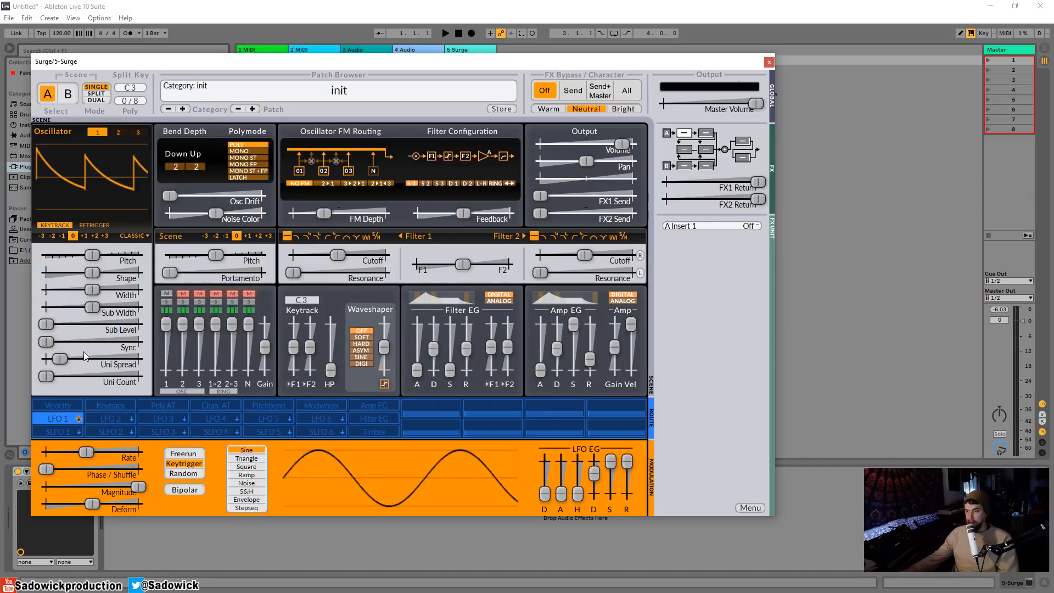
Step: Try out Sync on oscillator 1 with altered Shape and Sub Width, and reset all three sliders to their defaults
drag(47, 342, 79, 341)
drag(92, 273, 83, 307)
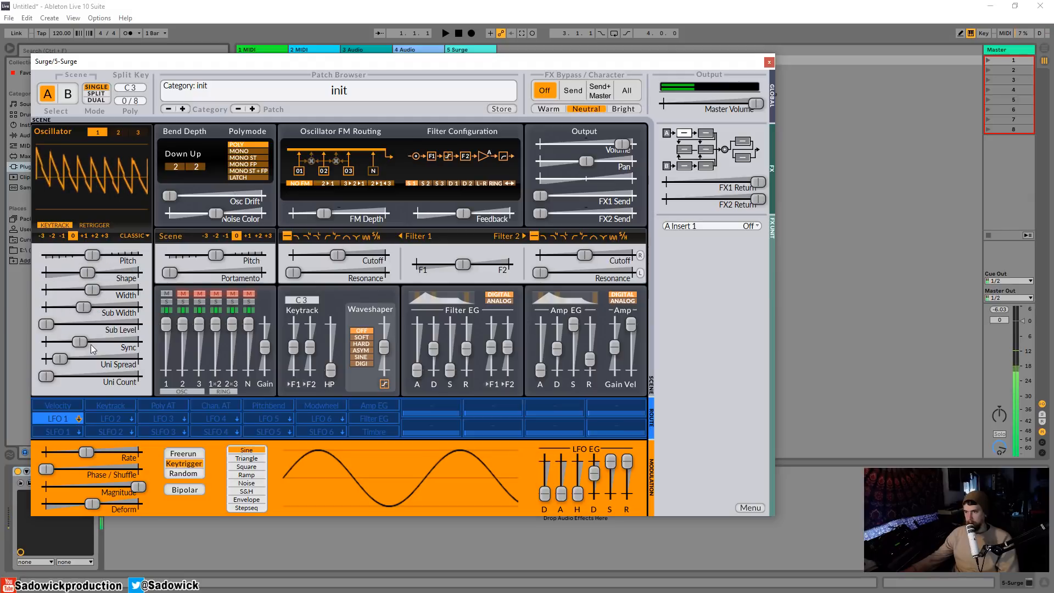
double_click(79, 342)
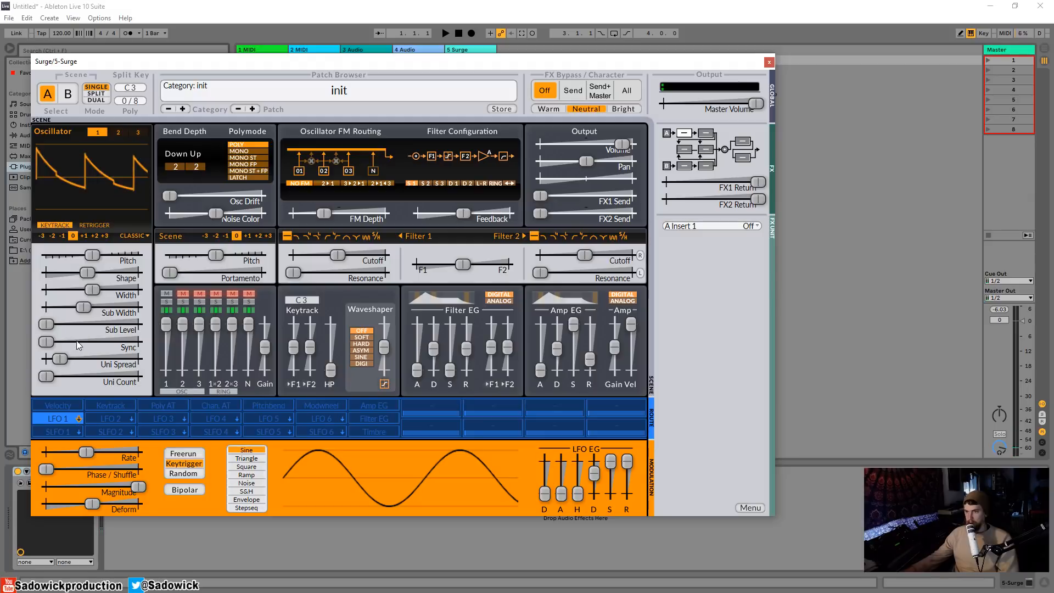
double_click(83, 307)
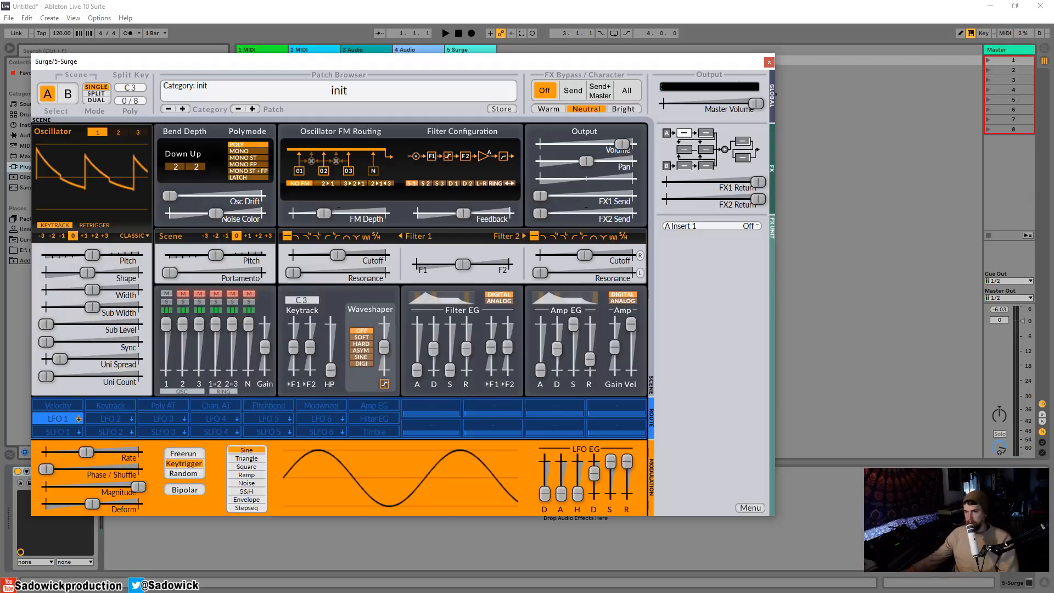
double_click(91, 272)
Step: Raise oscillator 1's Uni Count and Uni Spread, view oscillator 2's settings and return to oscillator 1
drag(46, 377, 101, 378)
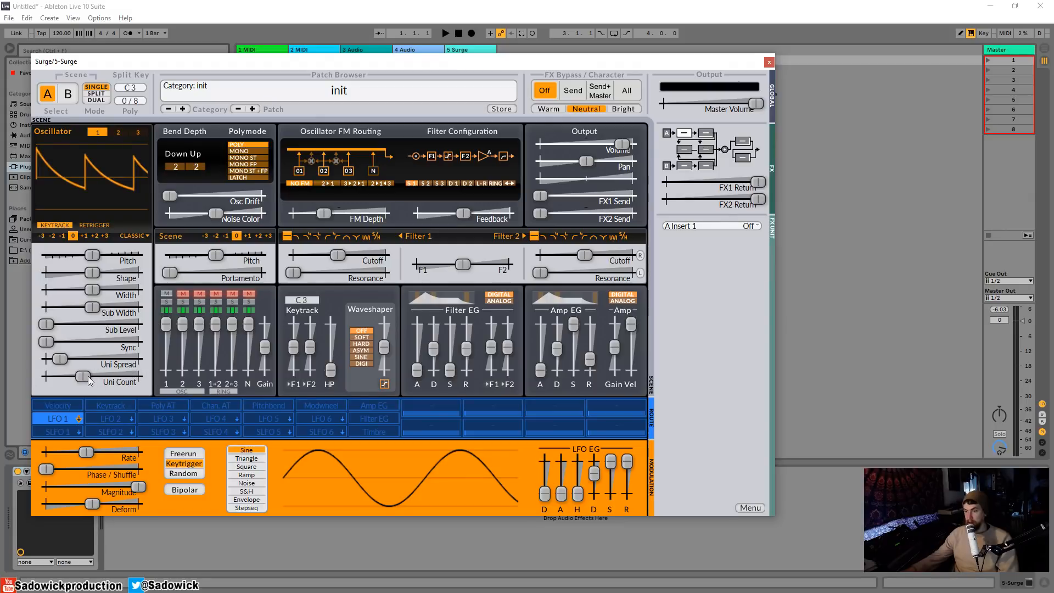
drag(59, 358, 85, 357)
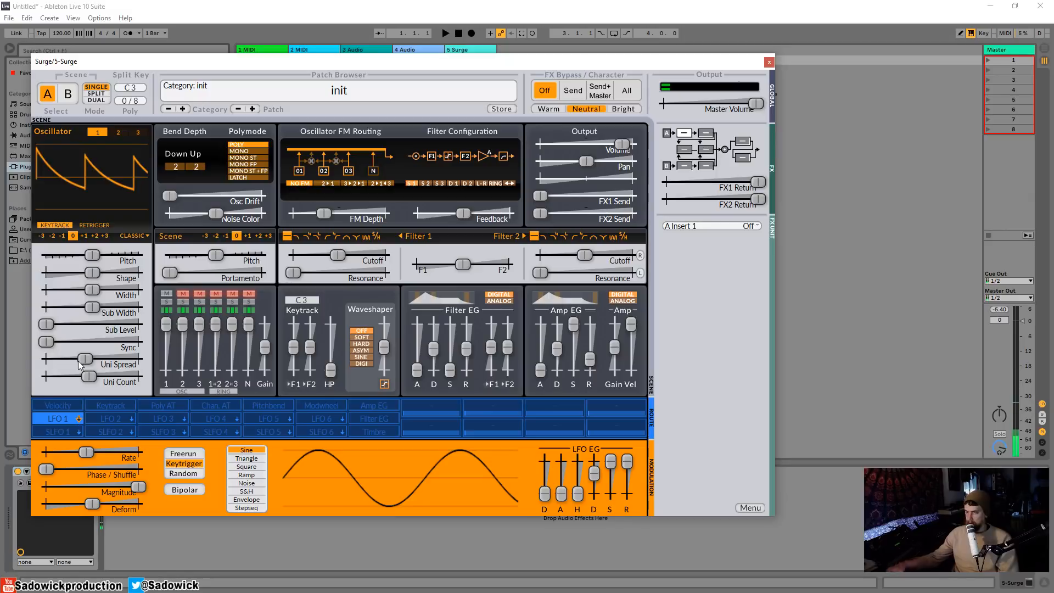
click(118, 132)
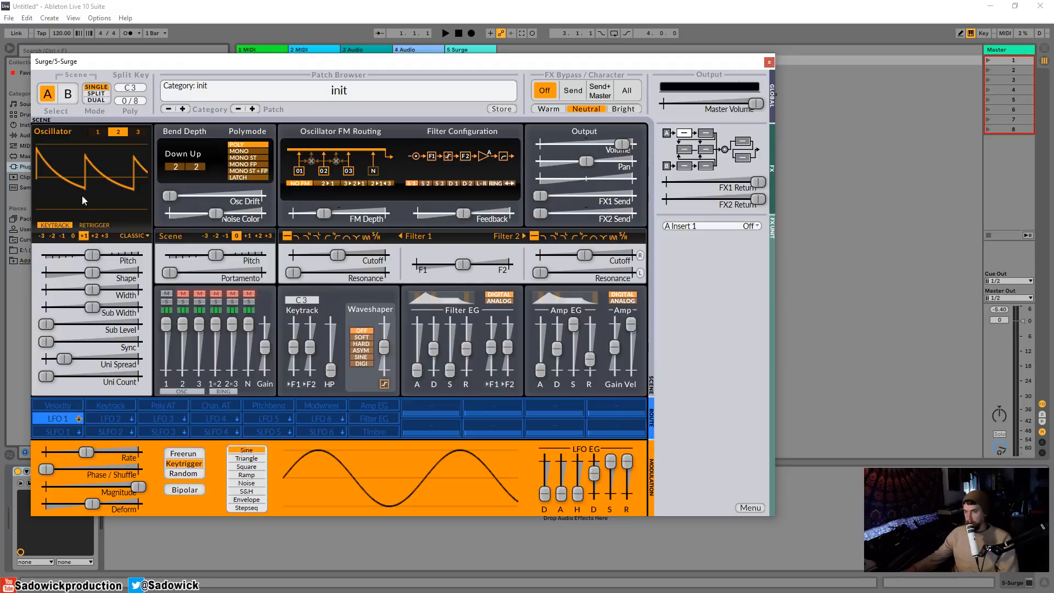
click(98, 132)
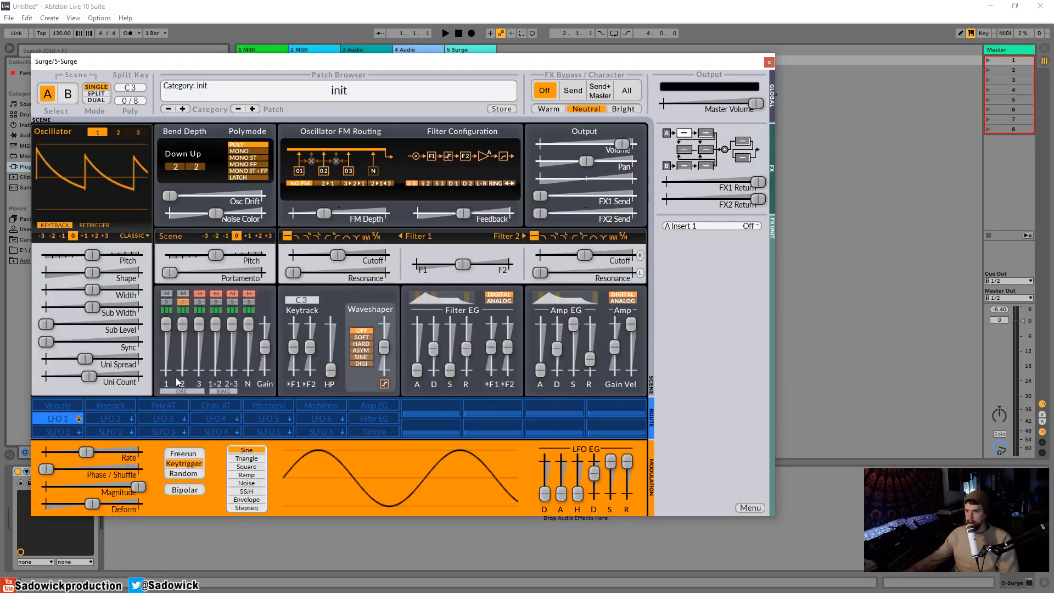
Step: Unmute oscillator 2 in the mixer, lower oscillator 1's level slightly and display oscillator 2's settings
click(183, 293)
mouse_move(185, 334)
mouse_down()
mouse_move(185, 350)
mouse_move(183, 324)
mouse_move(166, 344)
mouse_move(166, 329)
mouse_up()
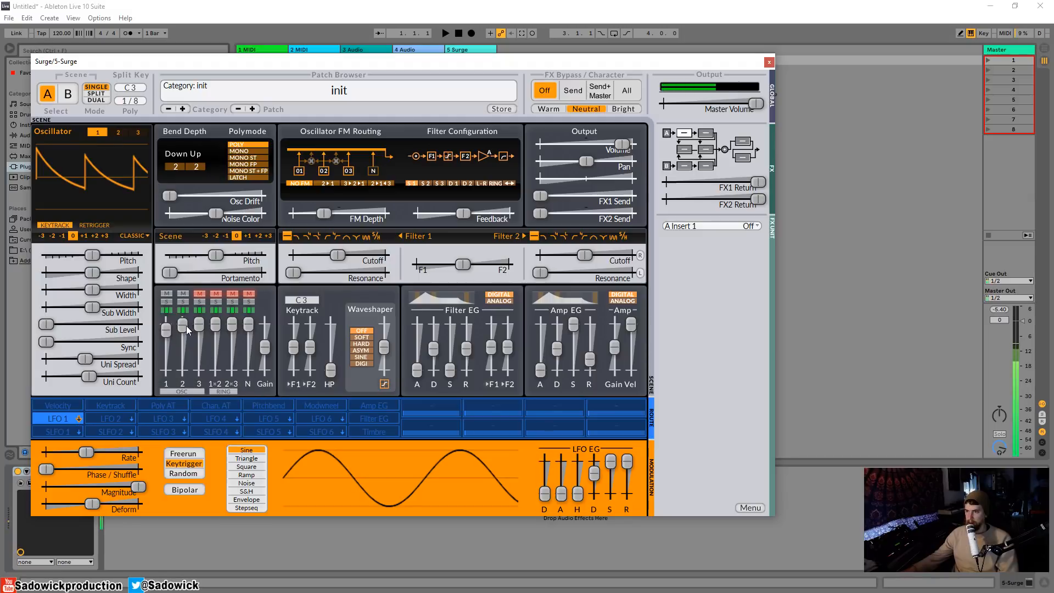
click(119, 133)
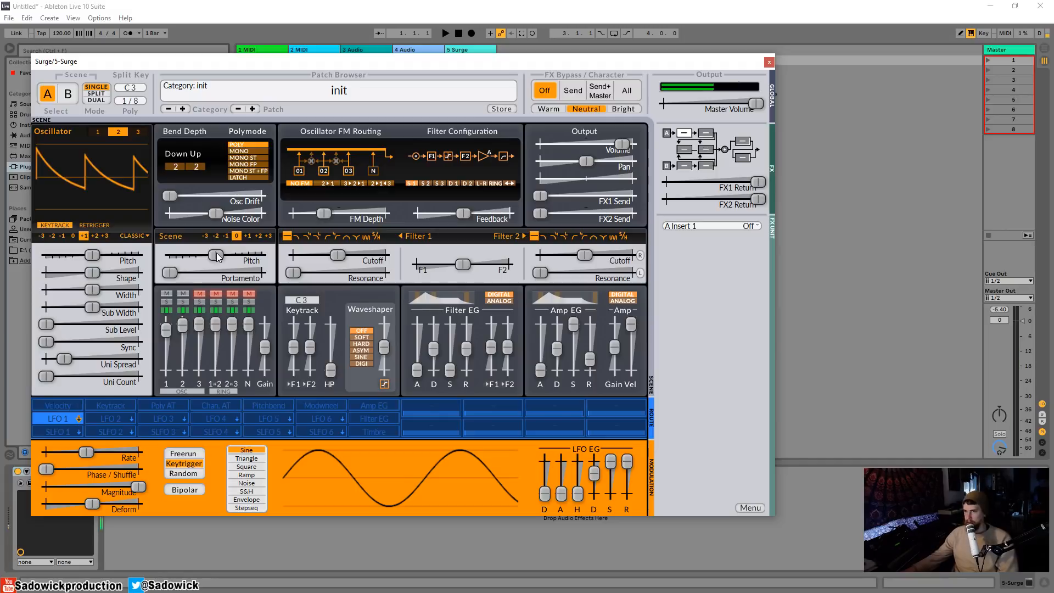
Step: Try a lower scene Pitch and reset it, and try the MONO ST and MONO polymodes before returning to POLY
drag(216, 254, 189, 255)
double_click(195, 255)
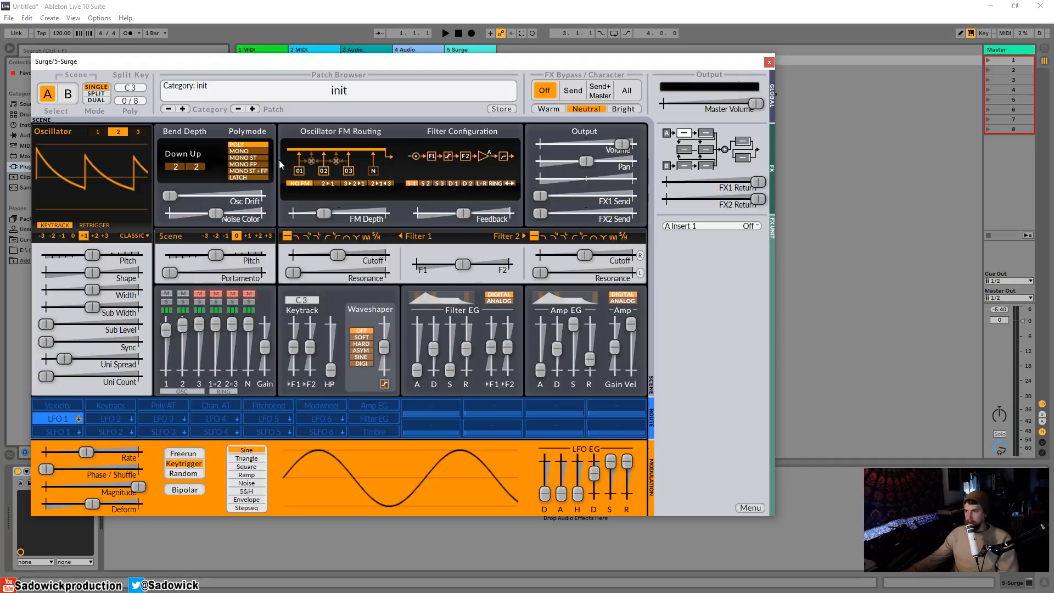
click(243, 157)
click(245, 151)
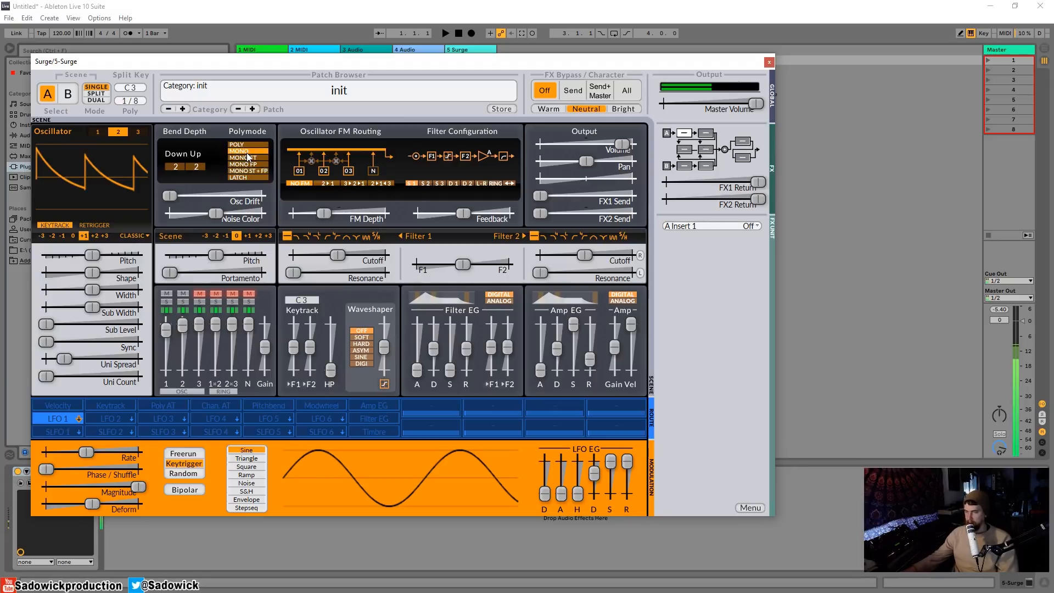
click(244, 144)
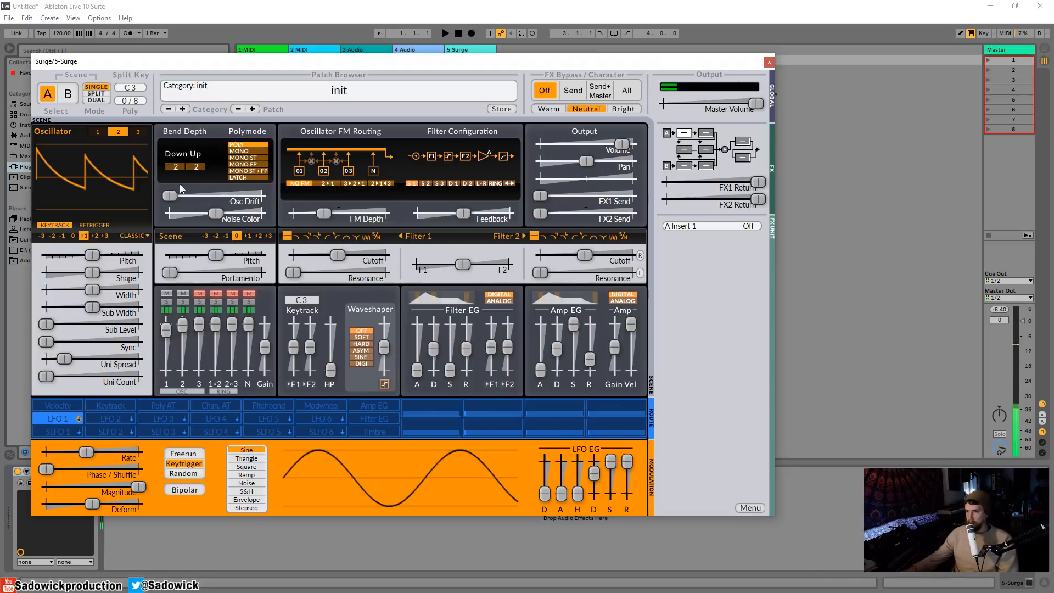
Step: Try out high Osc Drift and a brighter Noise Color, and reset both sliders to their defaults
drag(171, 196, 240, 196)
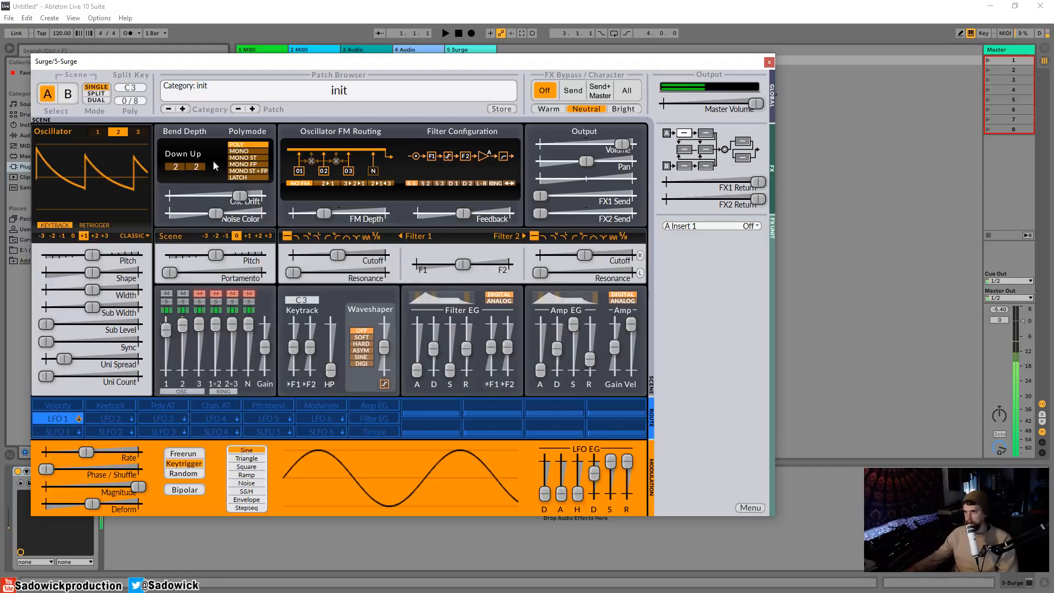
double_click(242, 196)
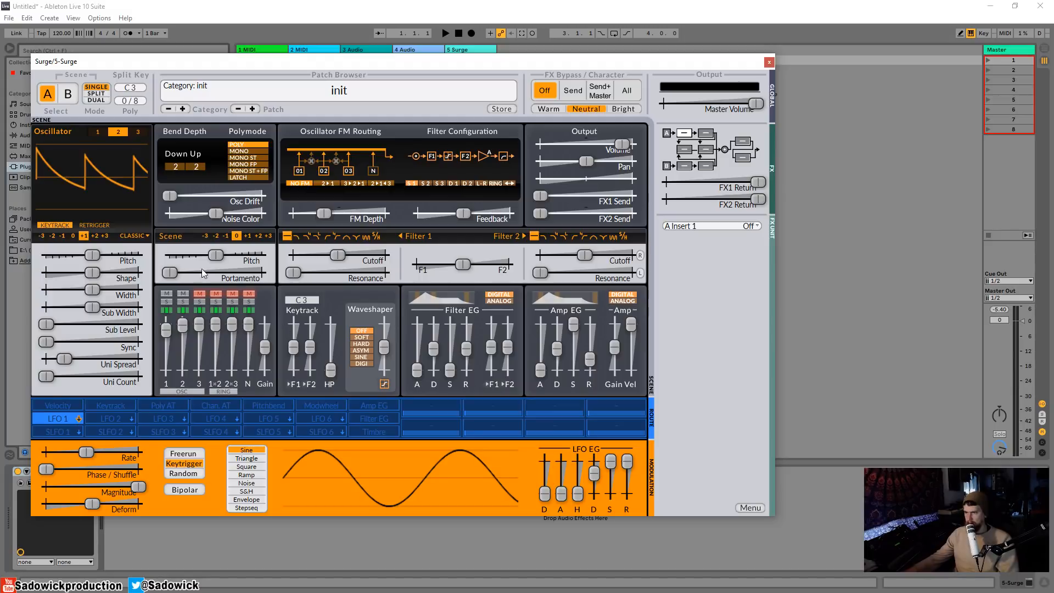
mouse_move(218, 216)
mouse_down()
mouse_move(261, 217)
mouse_move(231, 219)
mouse_up()
double_click(231, 218)
Step: Unmute the noise source at a slightly lowered level, try a lower Noise Color and reset it
drag(248, 324, 248, 329)
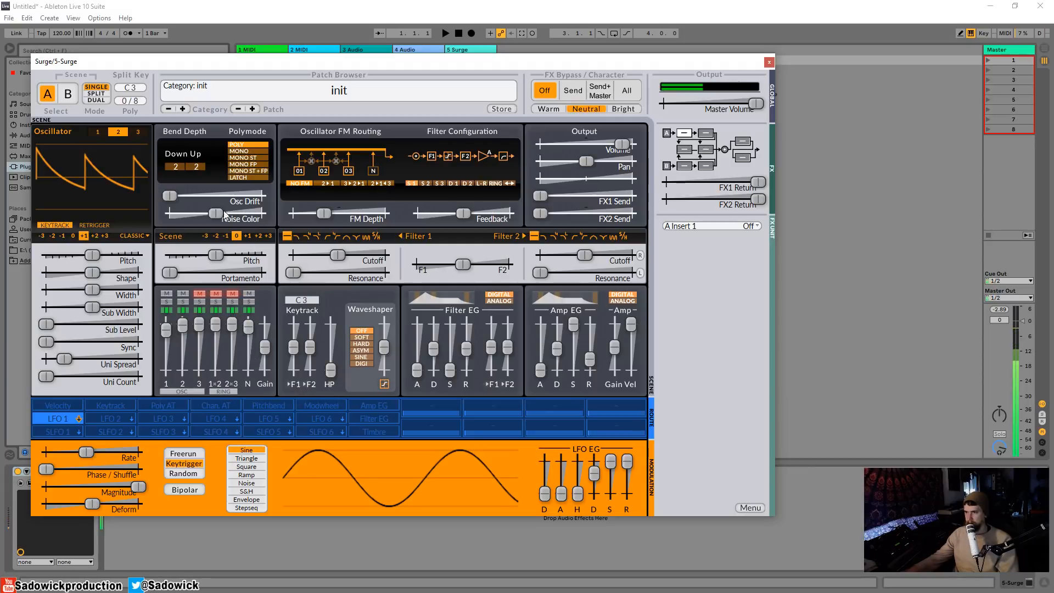
mouse_move(216, 213)
mouse_down()
mouse_move(250, 213)
mouse_move(186, 213)
mouse_move(202, 213)
mouse_up()
double_click(203, 213)
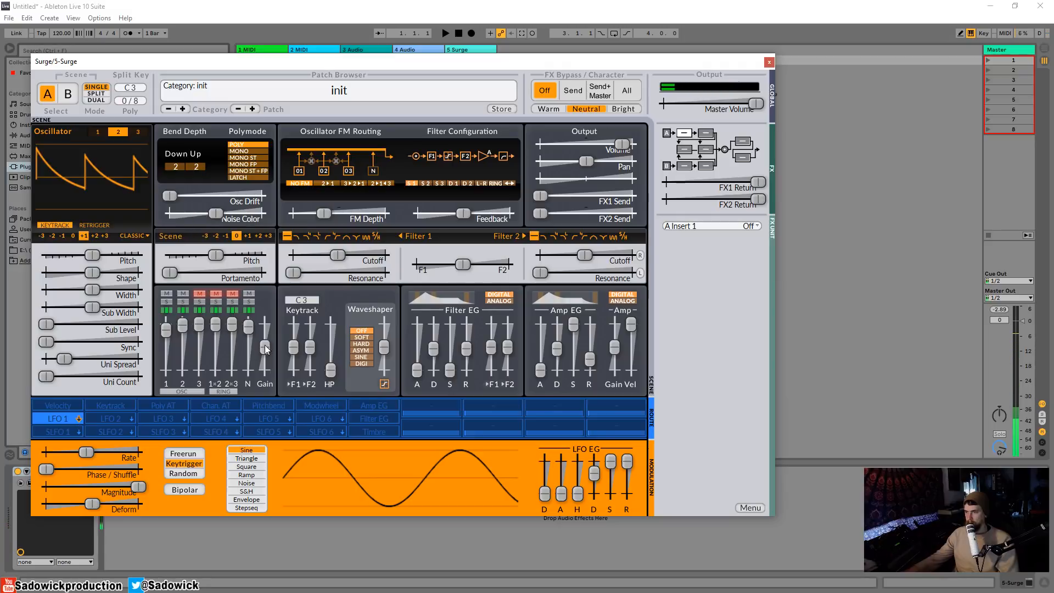
Step: Lower the noise level to about -16 dB in the mixer and solo the noise channel briefly
click(266, 348)
mouse_move(256, 328)
mouse_down()
mouse_move(256, 357)
mouse_move(256, 347)
mouse_up()
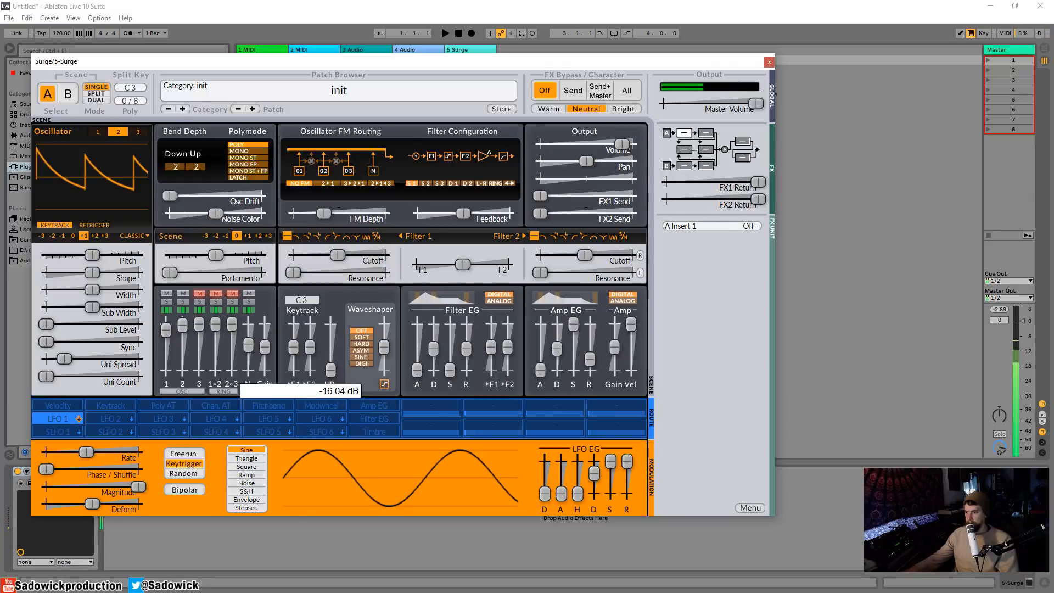
click(250, 301)
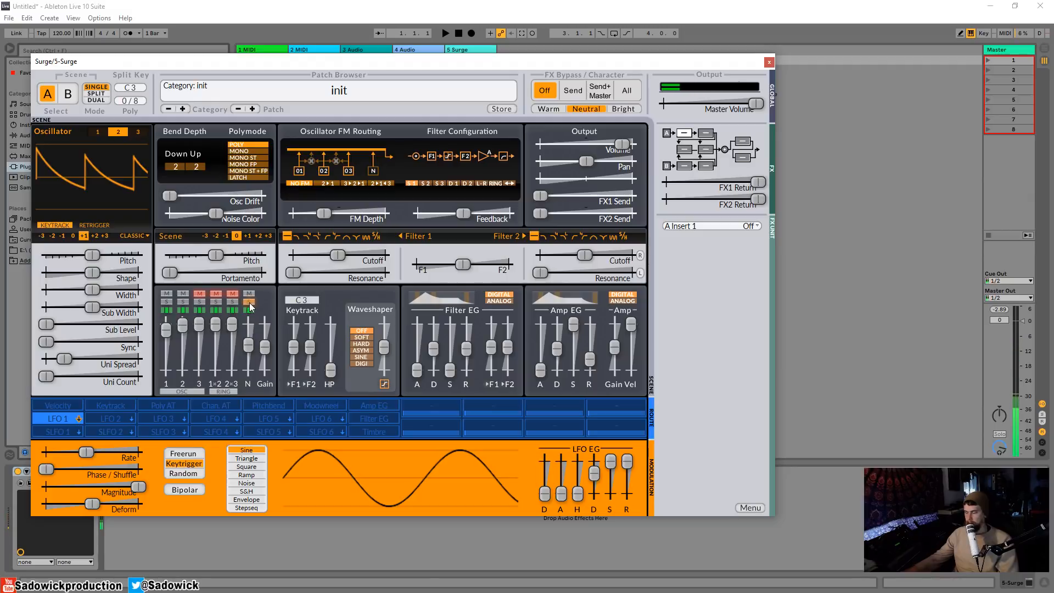
click(250, 303)
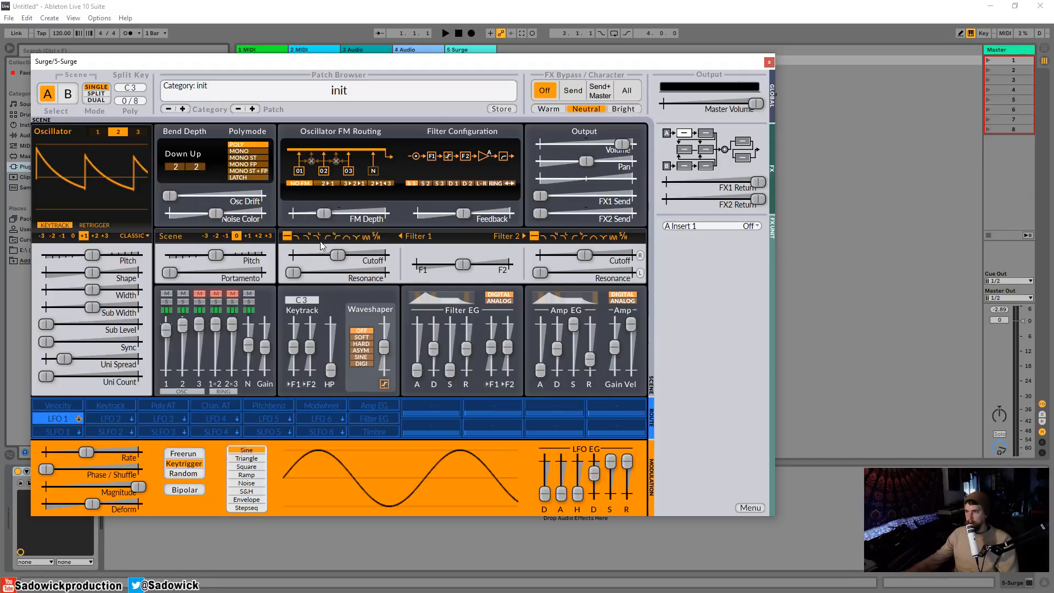
Step: Set Filter 1 to the second low-pass type and raise its Cutoff
click(307, 236)
drag(327, 252, 354, 254)
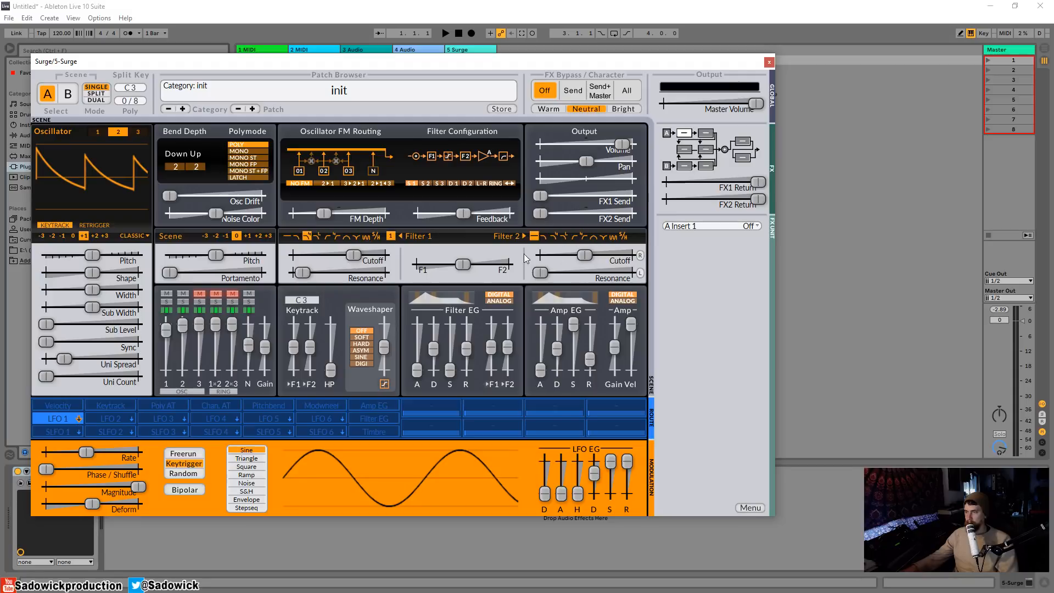
Step: Try a high-pass type on Filter 2 with changed Cutoff and Resonance, and switch Filter 2 off again
click(583, 236)
mouse_move(585, 254)
mouse_down()
mouse_move(556, 254)
mouse_move(583, 255)
mouse_move(566, 272)
mouse_move(566, 256)
mouse_move(590, 261)
mouse_up()
click(563, 272)
click(534, 236)
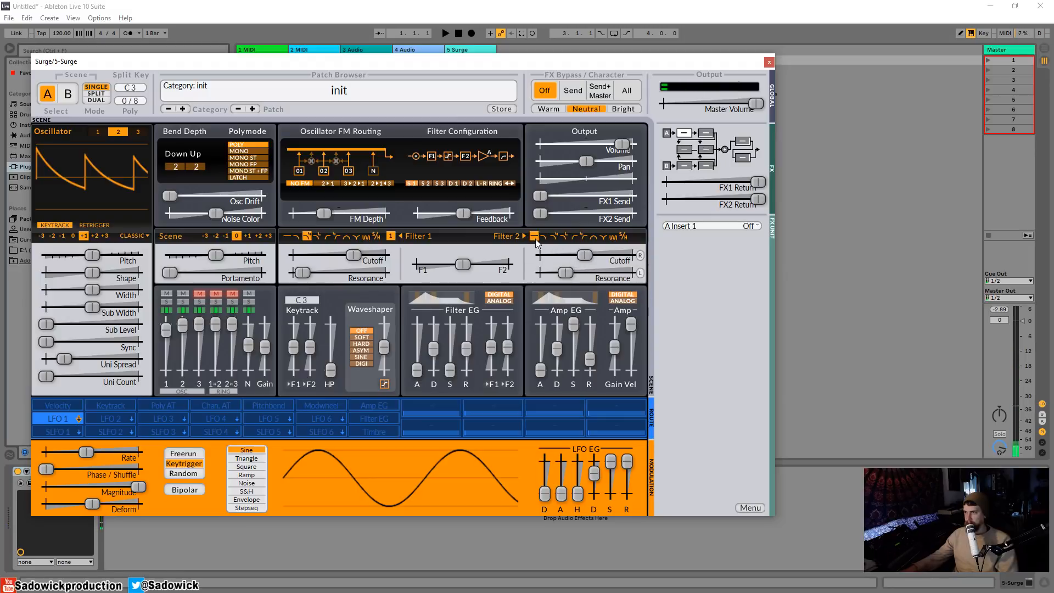
Step: Audition the S2 filter configuration with the HARD waveshaper, more drive and Filter 1 Cutoff changes, and reset Filter 1's Resonance
click(425, 183)
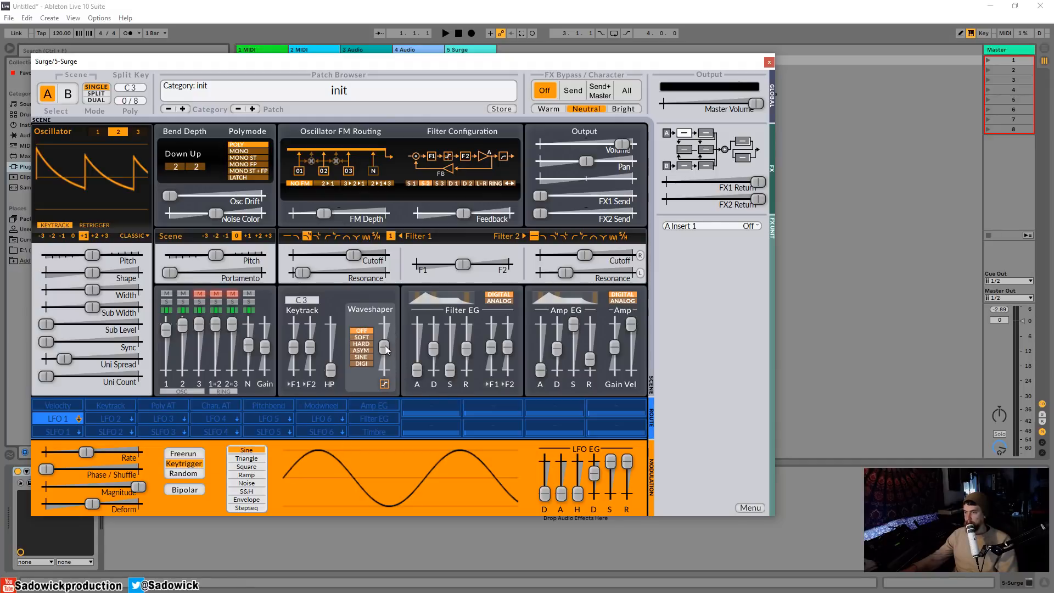
click(368, 343)
drag(384, 346, 384, 337)
mouse_move(353, 255)
mouse_down()
mouse_move(332, 255)
mouse_move(328, 273)
mouse_move(351, 272)
mouse_move(336, 254)
mouse_move(348, 254)
mouse_up()
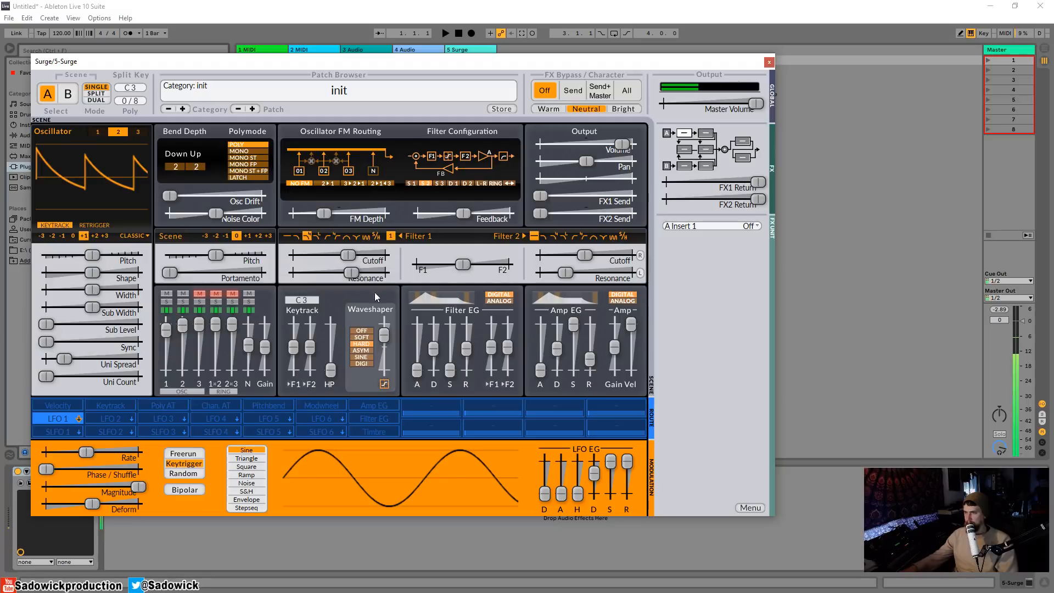
double_click(351, 273)
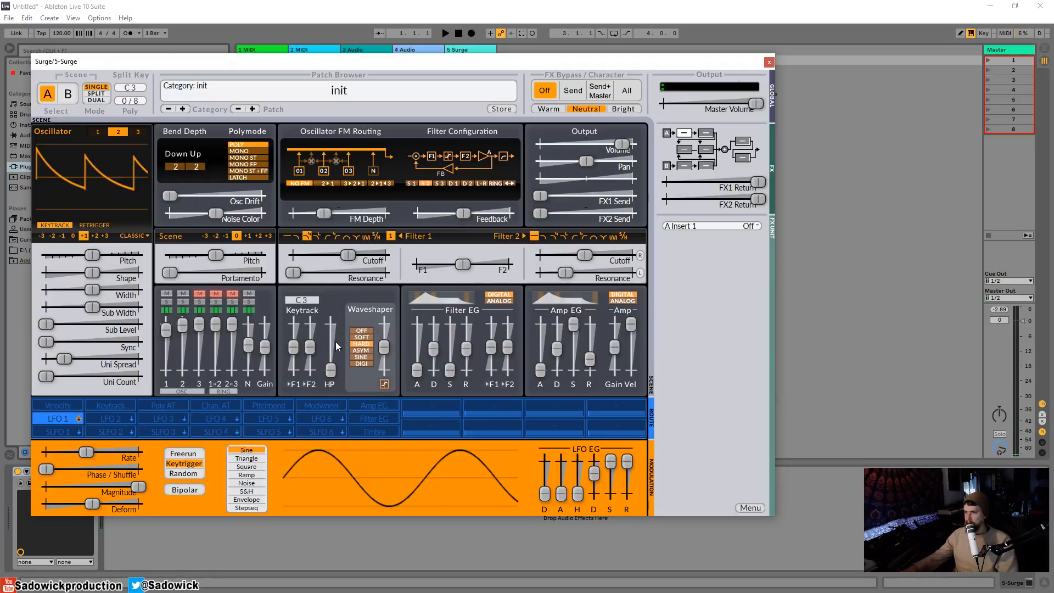
Step: Go through the S3, D1, D2 and L-R filter configurations in turn
click(439, 184)
click(454, 185)
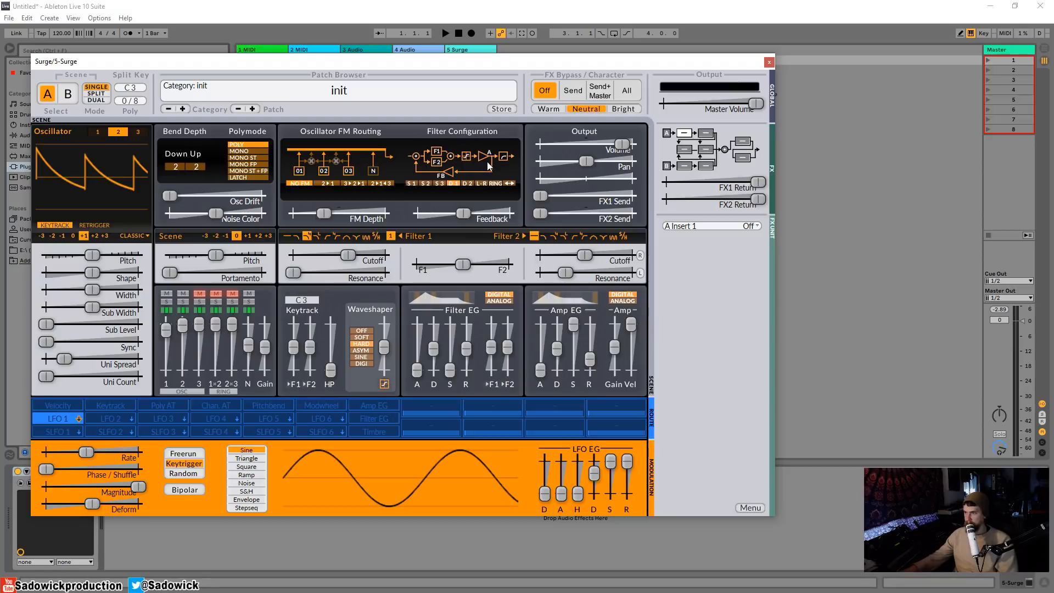
click(467, 183)
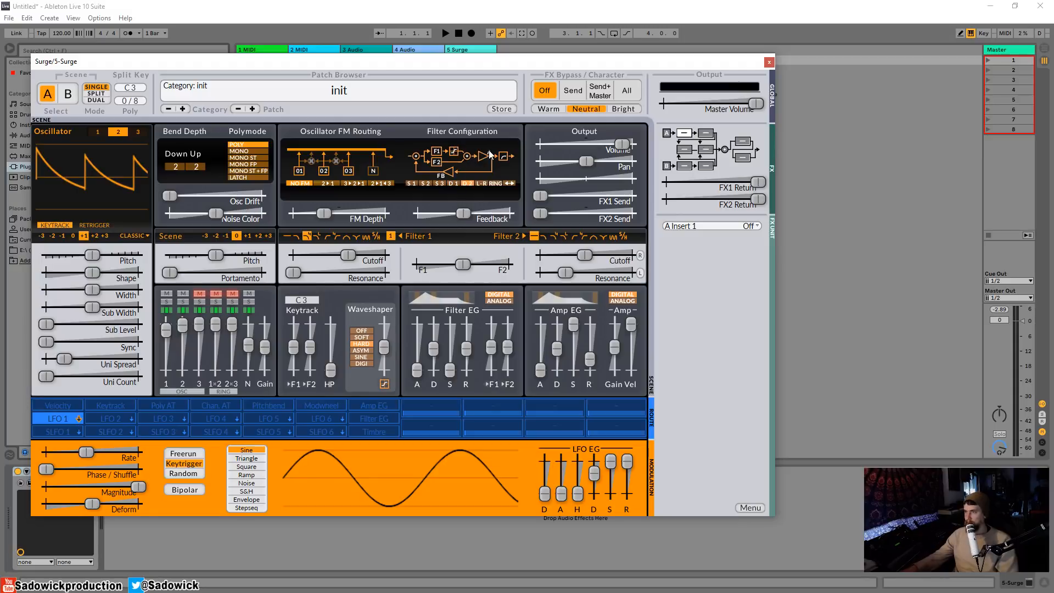
click(482, 183)
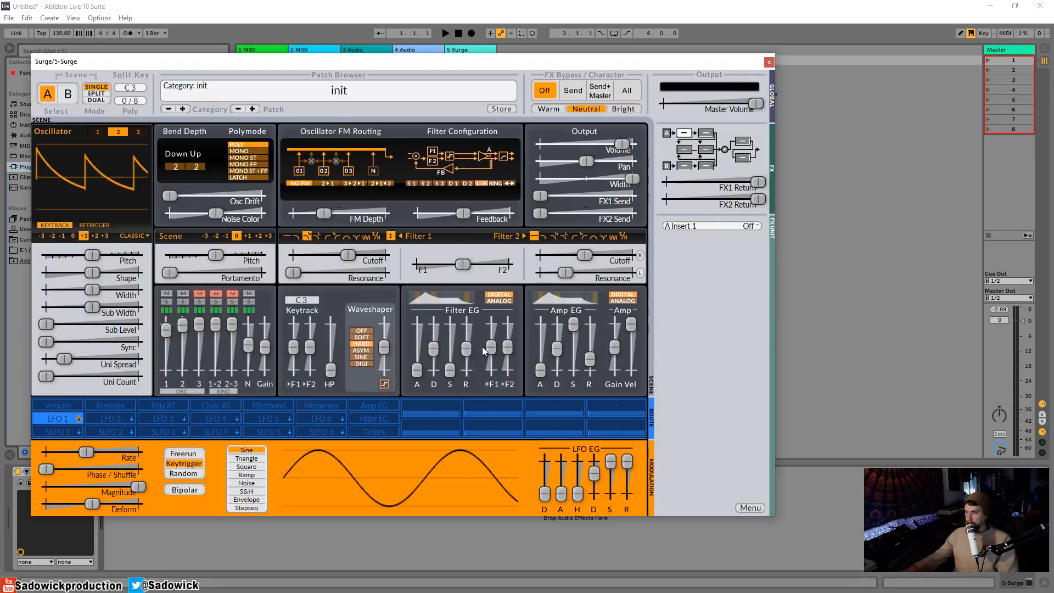
Step: Set Filter 2 to the second low-pass type and raise the Cutoff of both filters
drag(348, 255, 352, 255)
click(554, 236)
drag(588, 260, 601, 260)
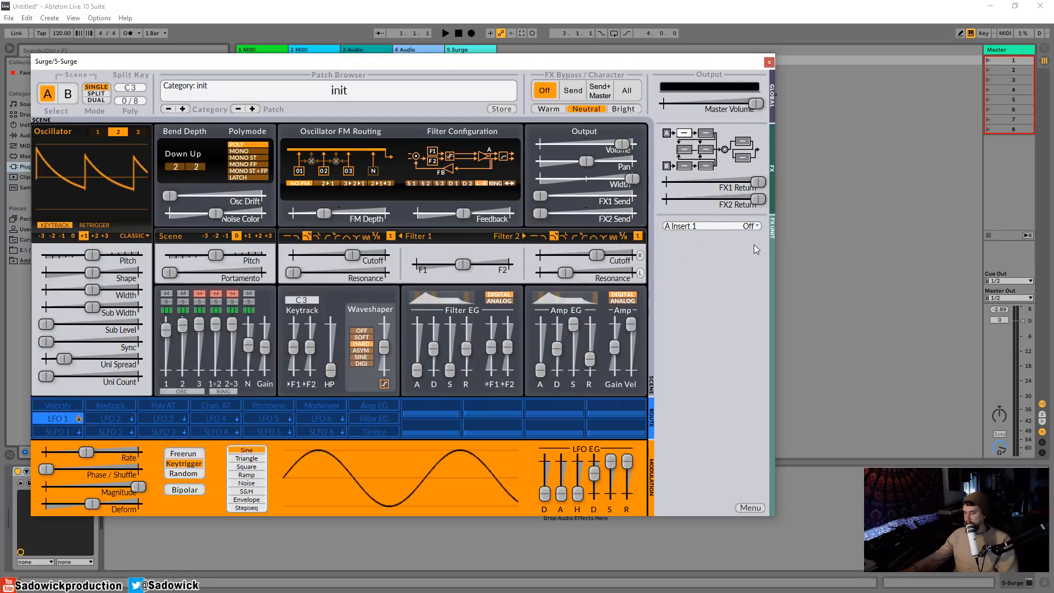
mouse_move(596, 254)
mouse_down()
mouse_move(577, 255)
mouse_move(592, 255)
mouse_move(575, 273)
mouse_move(540, 272)
mouse_move(602, 254)
mouse_up()
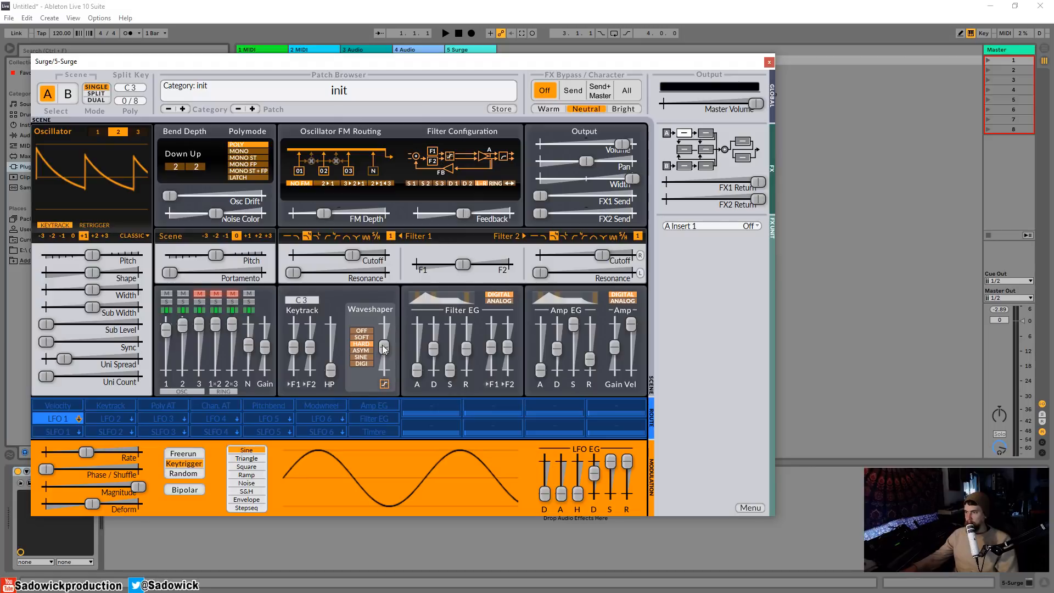
Step: Try the ASYM and SINE waveshapers, select DIGI, and vary its drive before resetting it
click(362, 350)
click(363, 357)
click(365, 364)
mouse_move(384, 349)
mouse_down()
mouse_move(384, 329)
mouse_move(386, 343)
mouse_up()
double_click(384, 340)
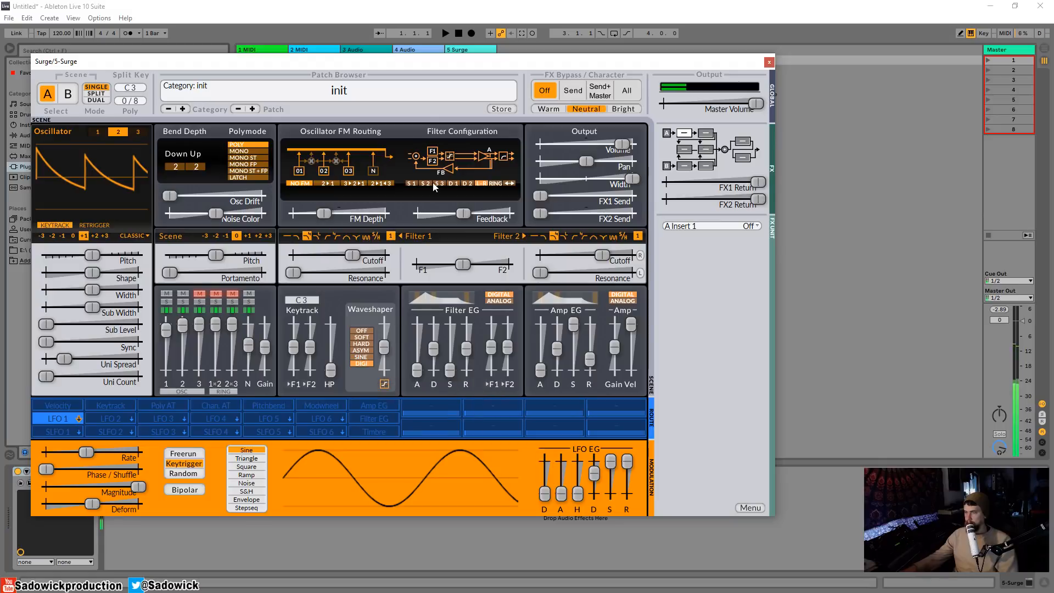
Step: Try the RING filter configuration with a higher Filter 1 Cutoff, and switch to the double-arrow wide configuration
click(496, 183)
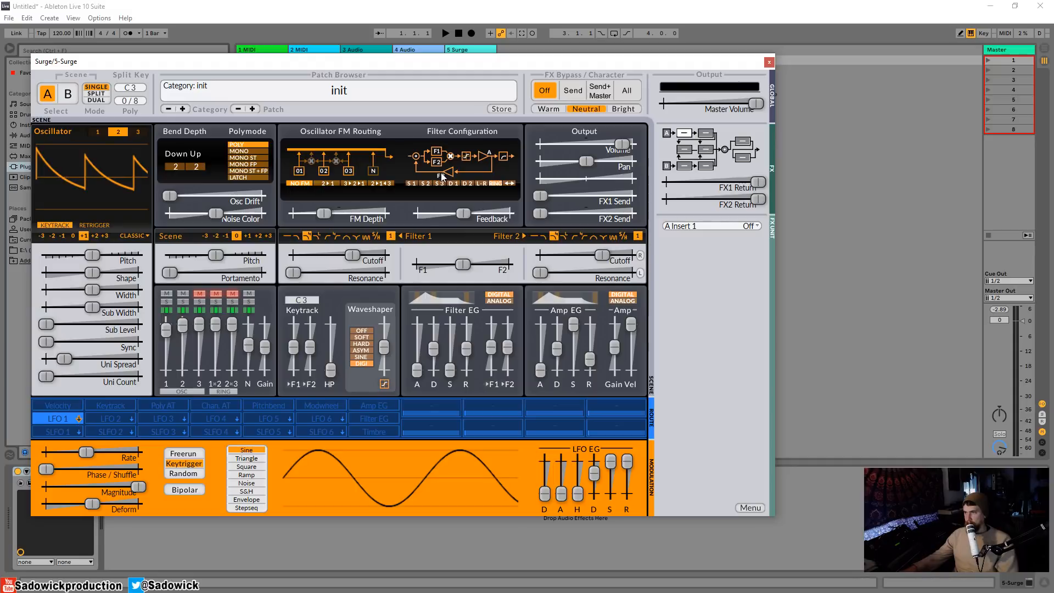
mouse_move(354, 254)
mouse_down()
mouse_move(325, 254)
mouse_move(360, 254)
mouse_up()
click(509, 183)
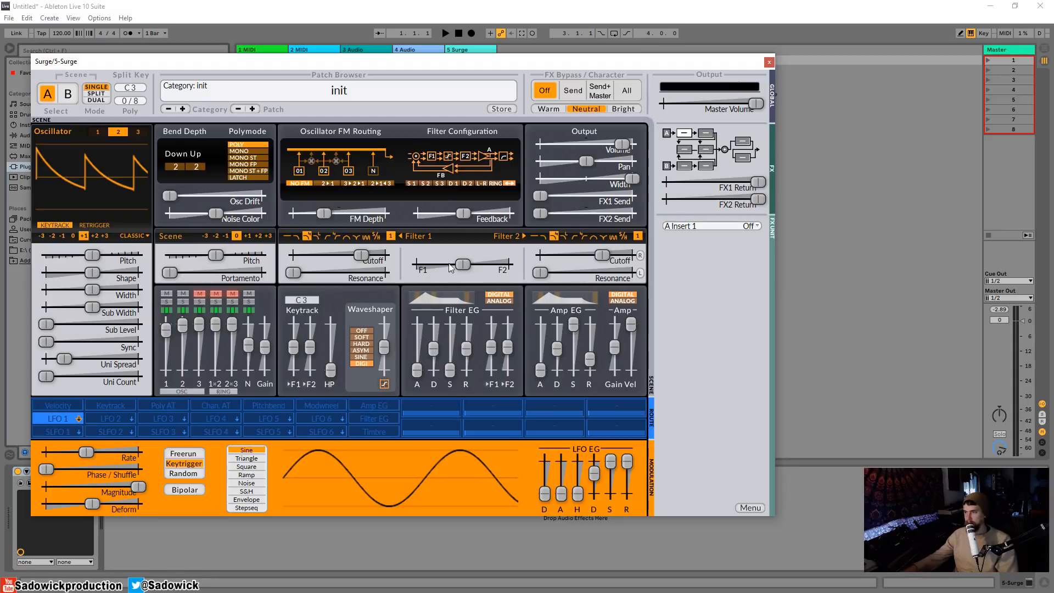
Step: Raise the waveshaper drive and both filters' Resonance, lower Filter 1's Cutoff and return the filter configuration to S1
mouse_move(384, 347)
mouse_down()
mouse_move(384, 327)
mouse_move(390, 341)
mouse_up()
drag(540, 273, 571, 278)
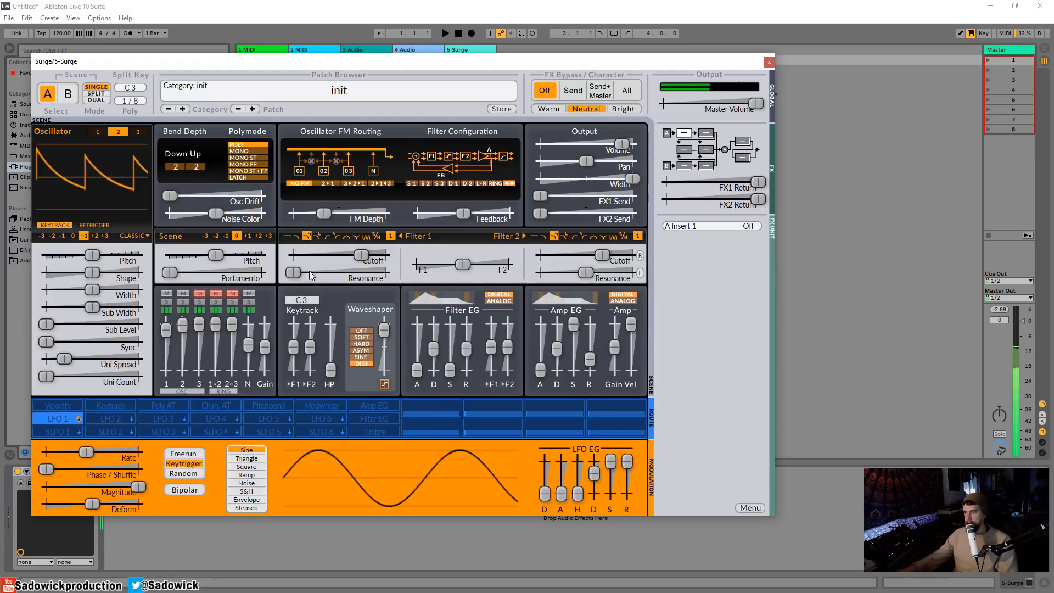
drag(293, 272, 347, 259)
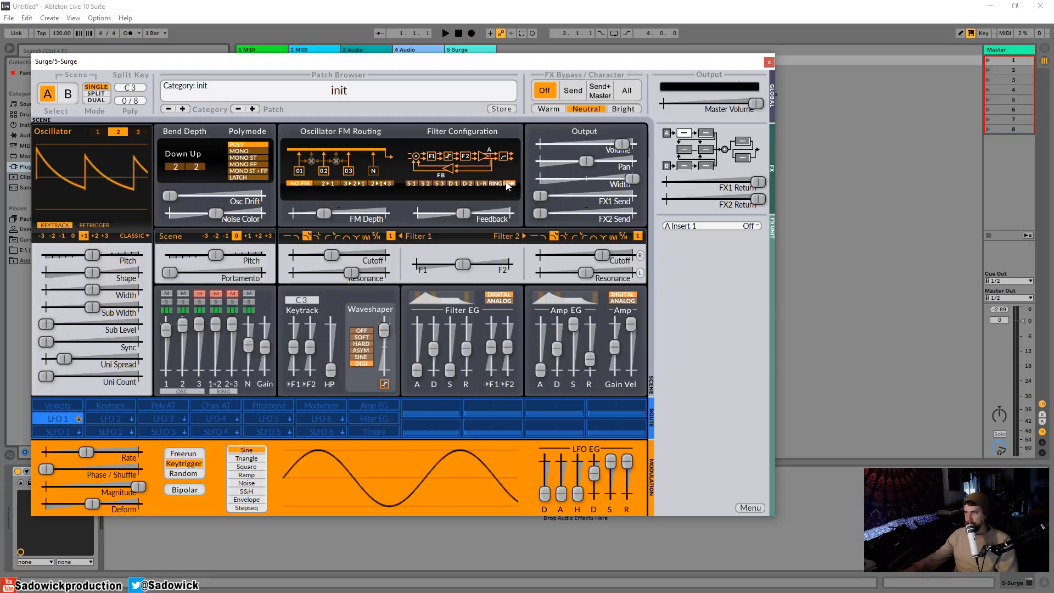
click(411, 183)
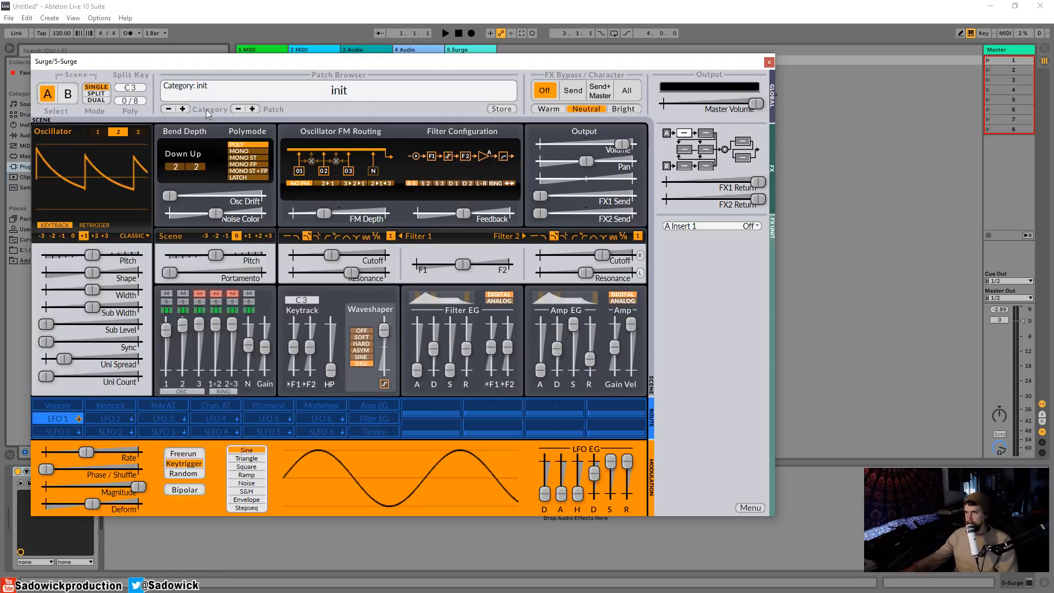
Step: Browse the patch browser's category list and the patches available under Bass, without loading any patch
click(329, 93)
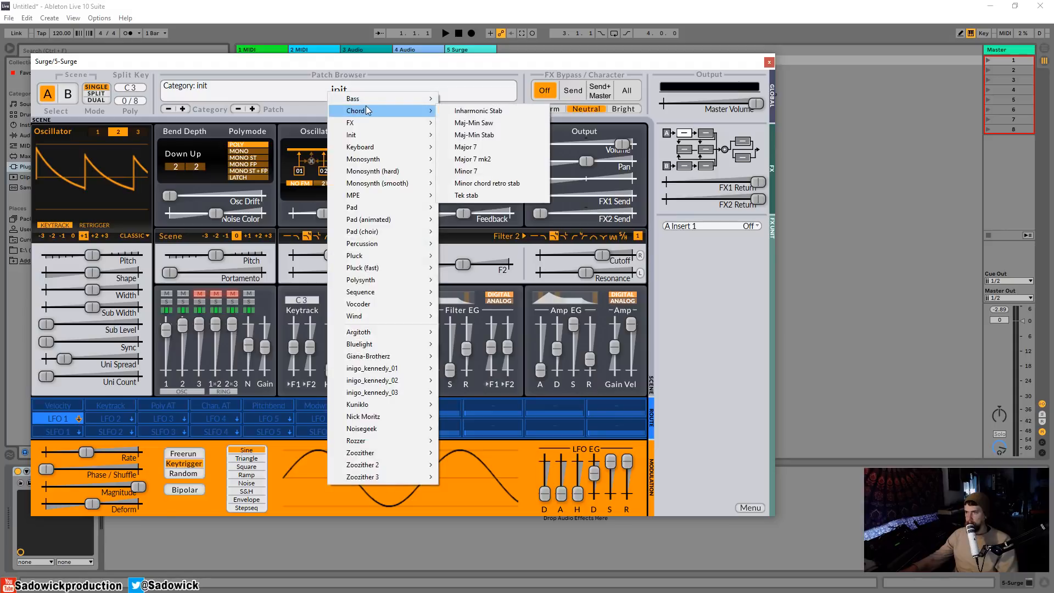
mouse_move(367, 97)
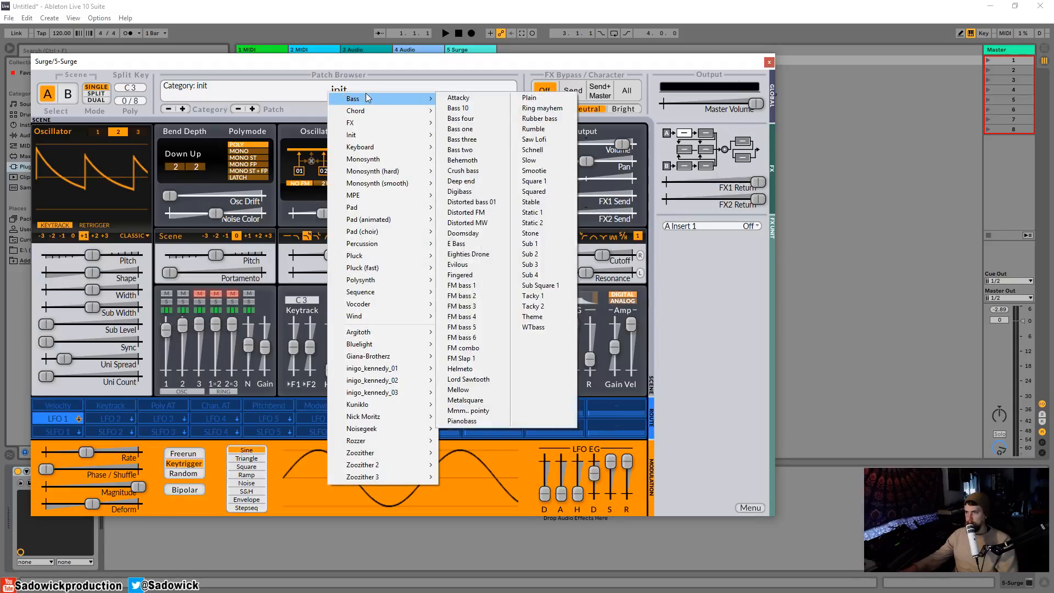
key(Escape)
key(Escape)
click(182, 83)
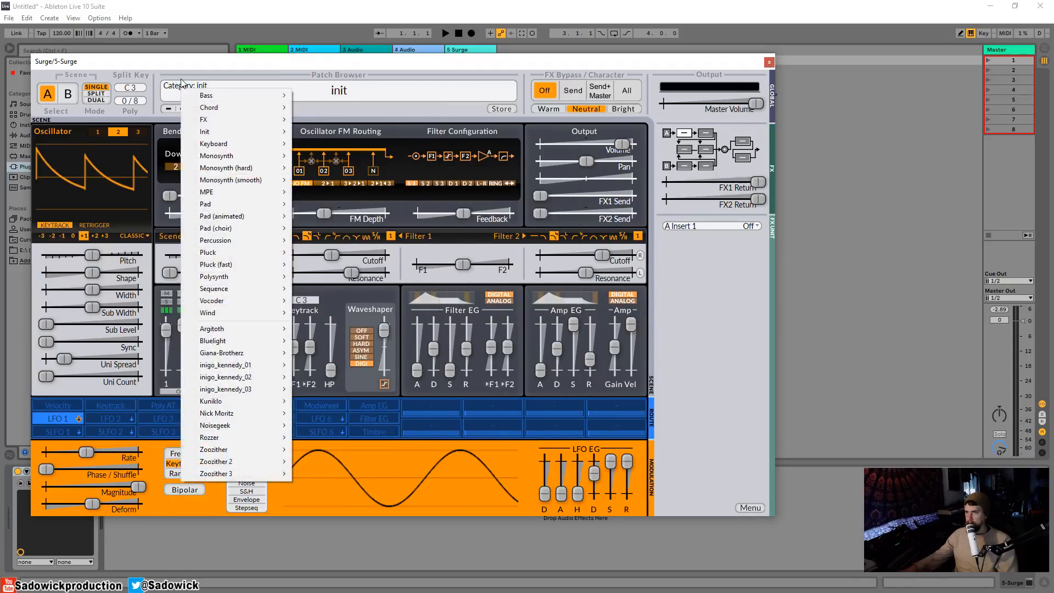
click(177, 74)
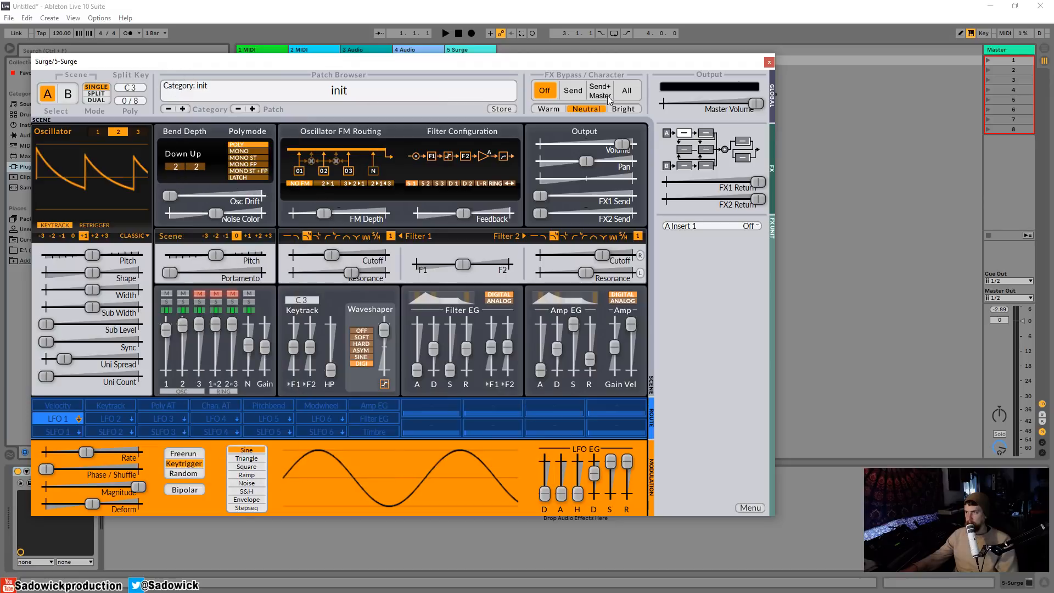
Step: Load Attacky from the Bass category and Inharmonic Stab from the Chord category, and view the Chord patch list
click(168, 109)
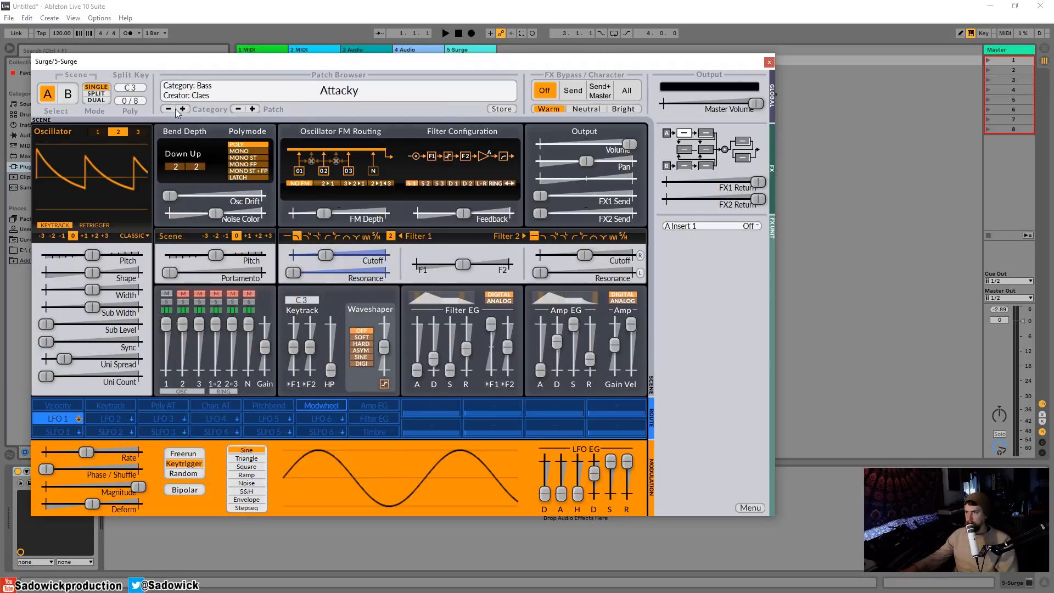
click(182, 109)
click(224, 90)
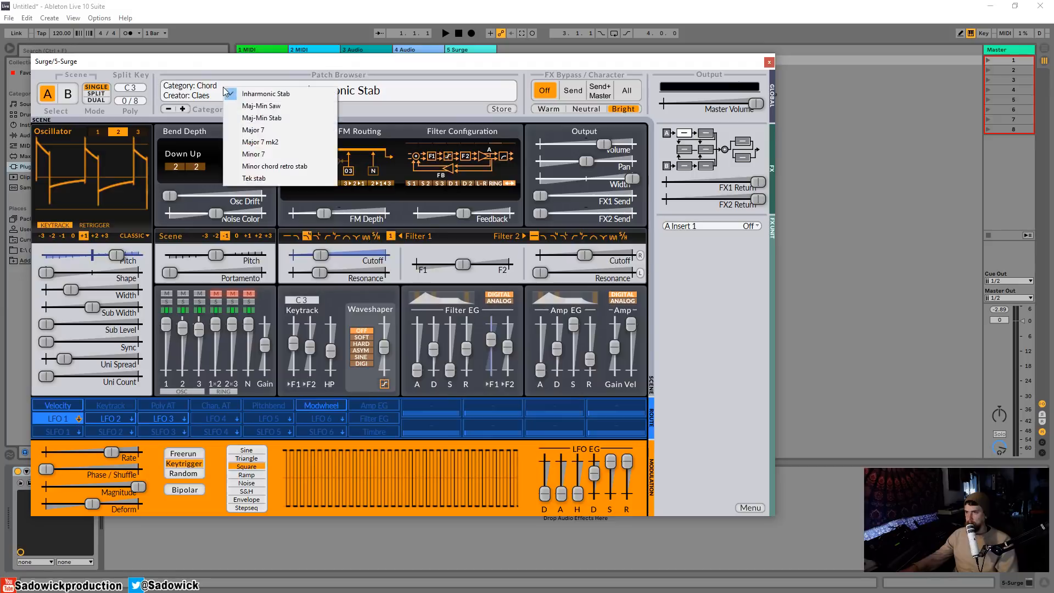
click(192, 91)
click(309, 84)
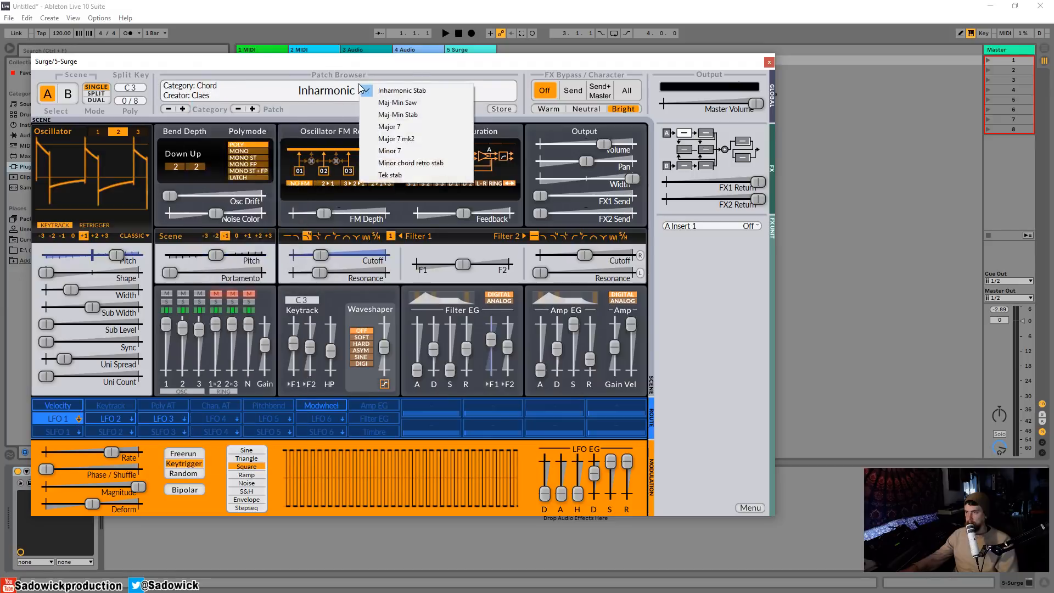
click(414, 62)
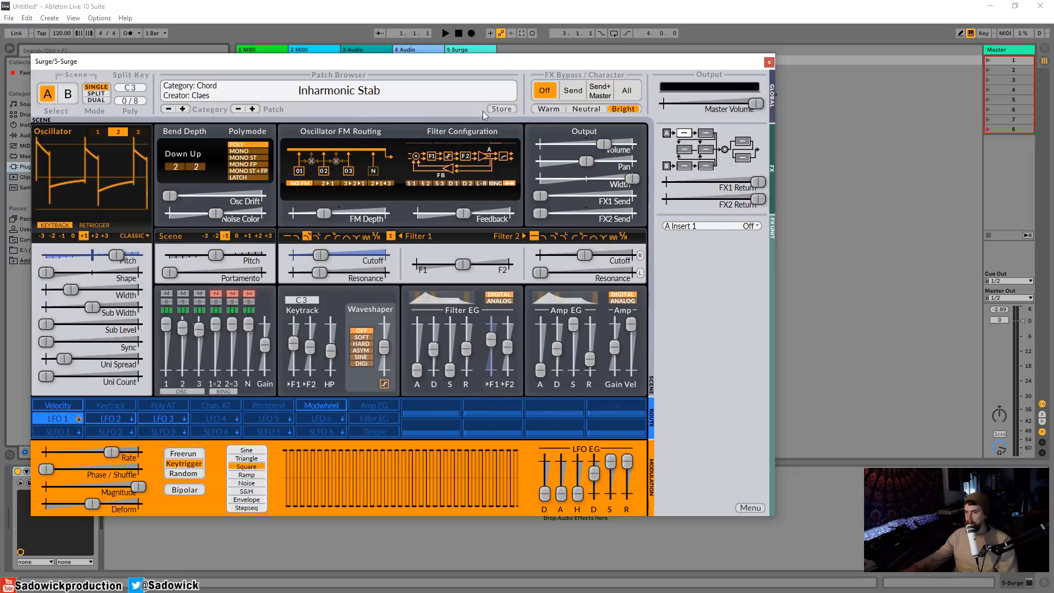
Step: Load a fresh Surge instance on the 5 Surge track and enlarge its interface zoom
drag(169, 58, 367, 70)
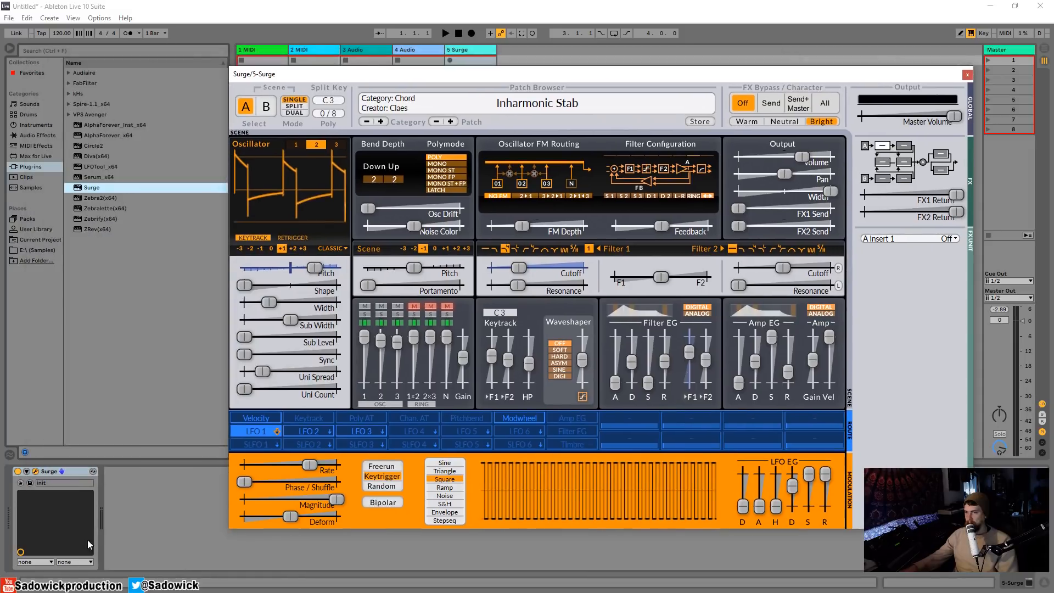
right_click(50, 473)
click(63, 478)
double_click(90, 190)
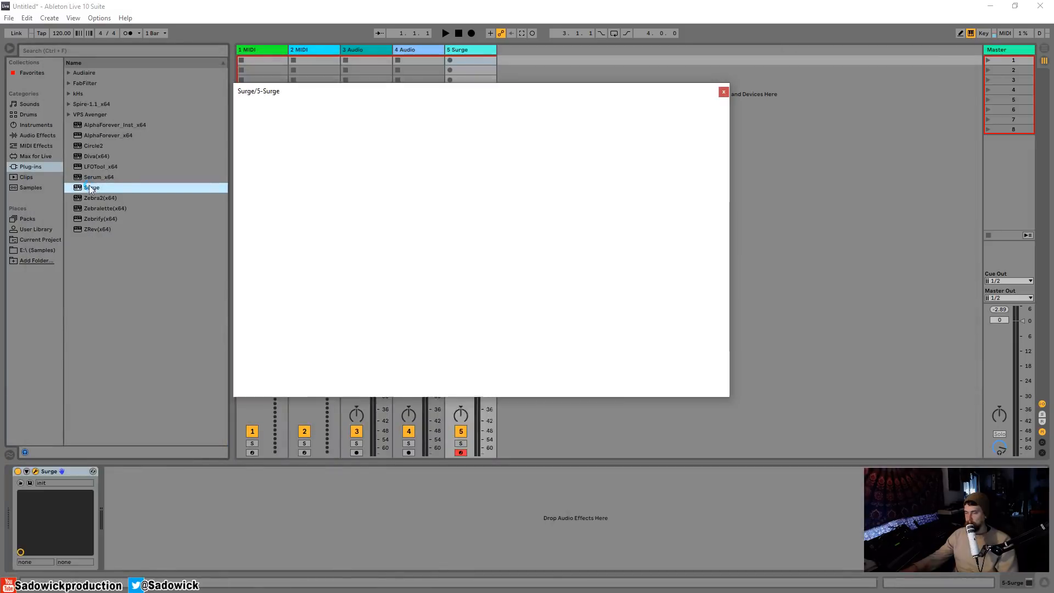
drag(477, 91, 280, 59)
click(516, 359)
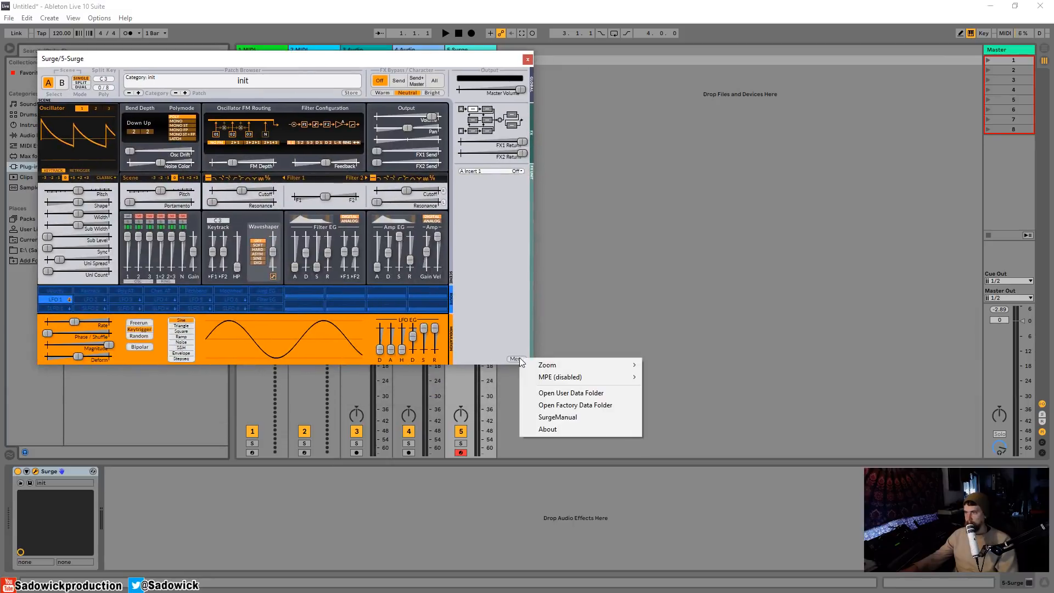
mouse_move(548, 365)
click(680, 389)
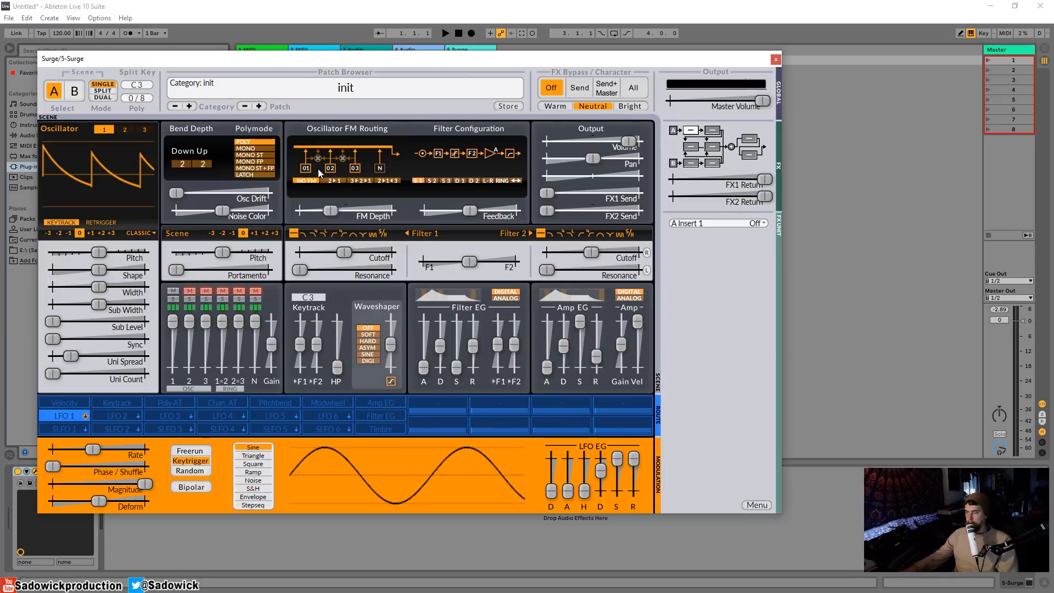
Step: Set oscillators 1 and 2 to the FM2 type
click(139, 233)
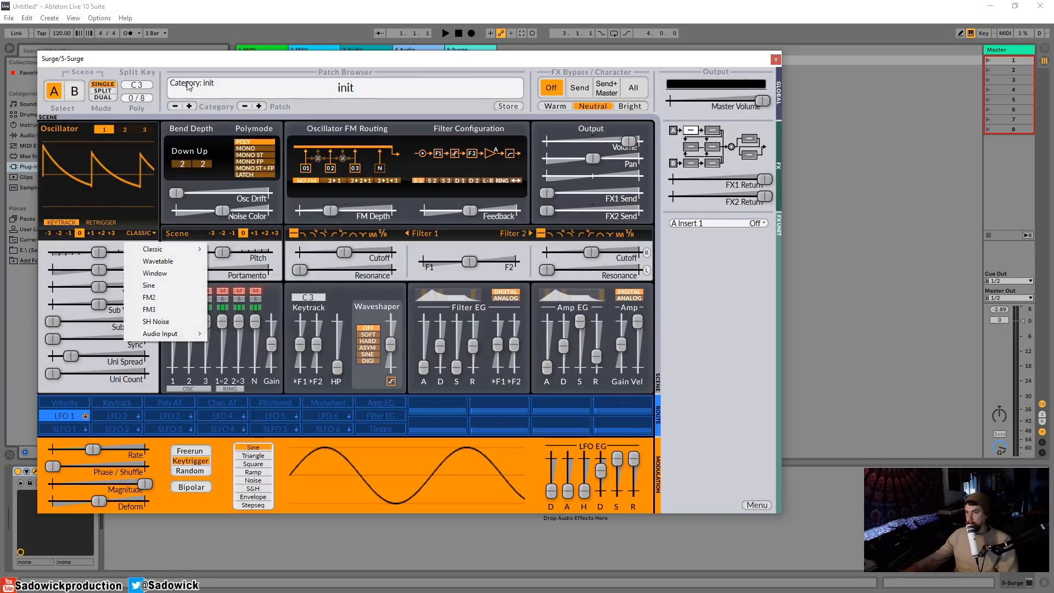
click(159, 297)
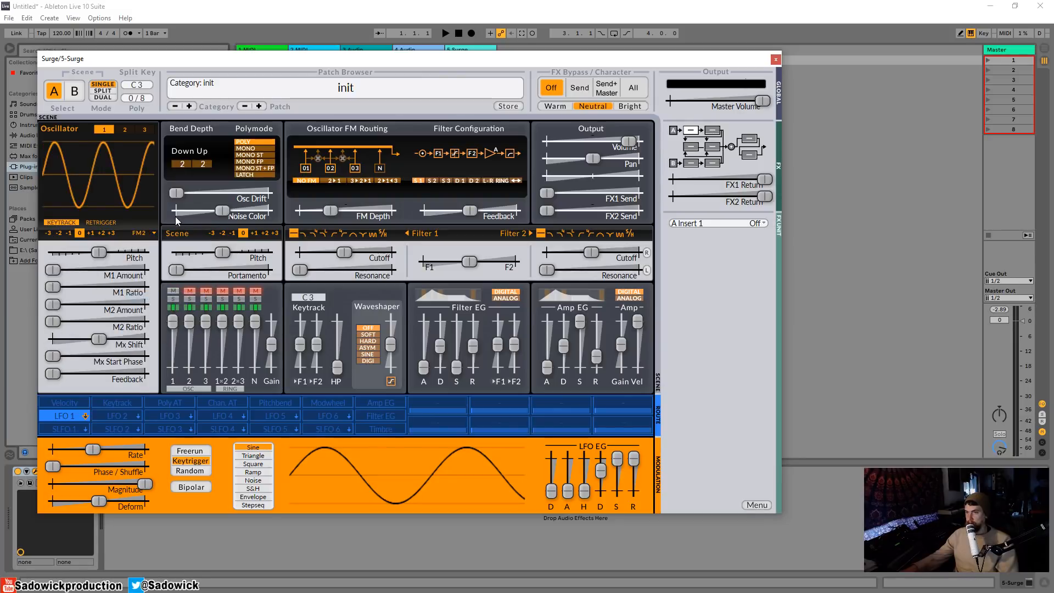
click(125, 129)
click(141, 233)
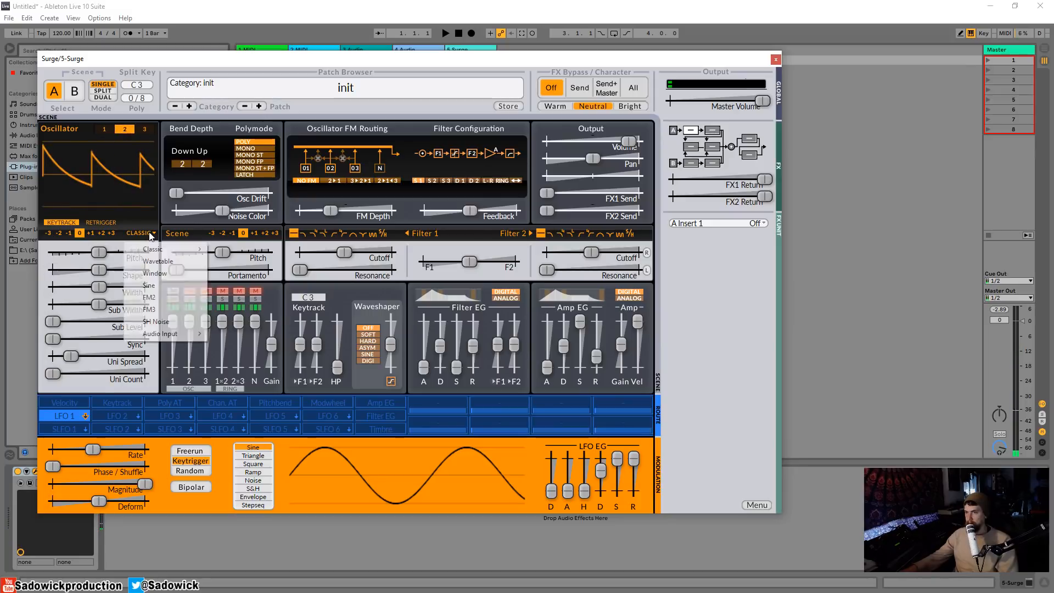
click(159, 296)
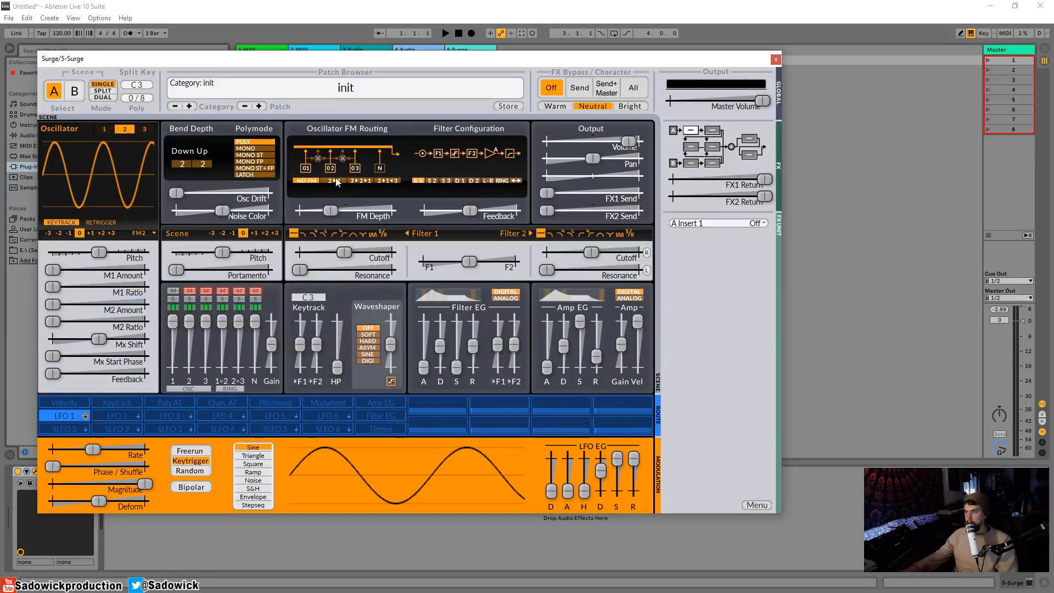
Step: Set the oscillator FM routing to 2>1 after trying 3>2>1, and raise the FM Depth with oscillator 1 selected
click(335, 182)
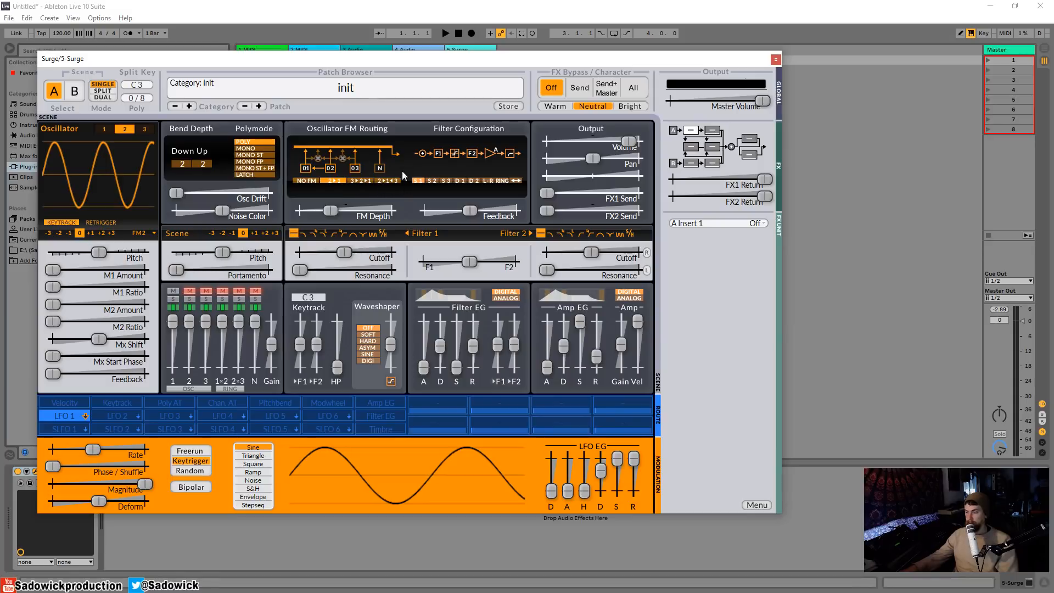
click(362, 181)
click(332, 181)
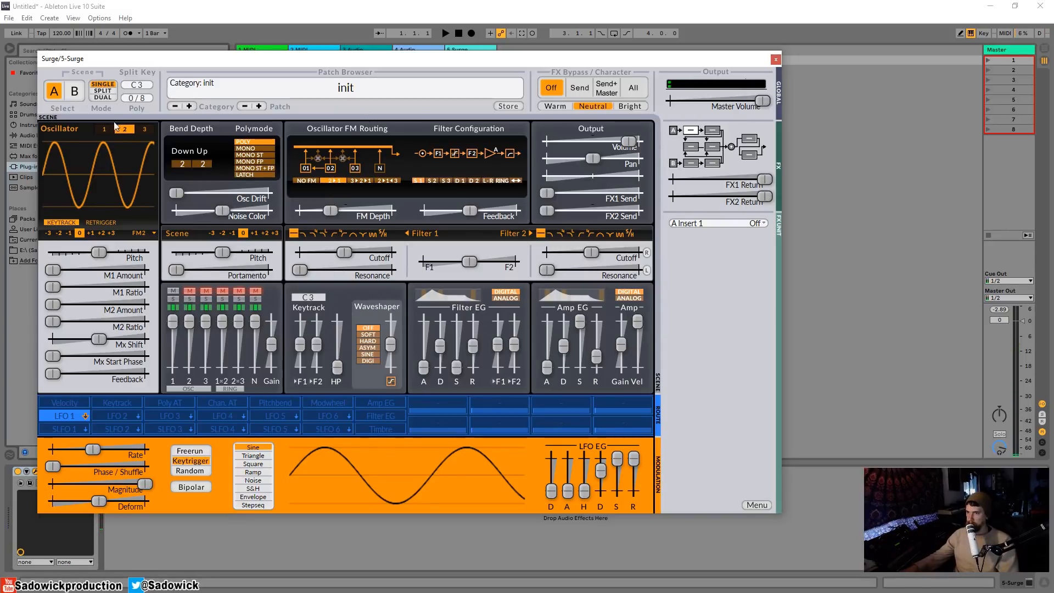
click(194, 292)
click(104, 130)
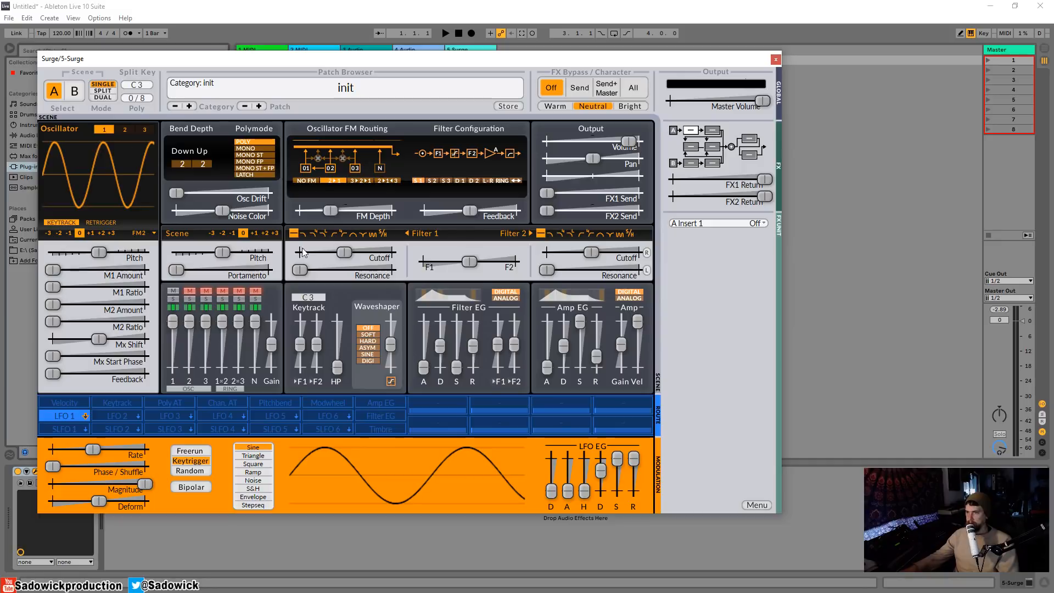
drag(332, 215, 355, 213)
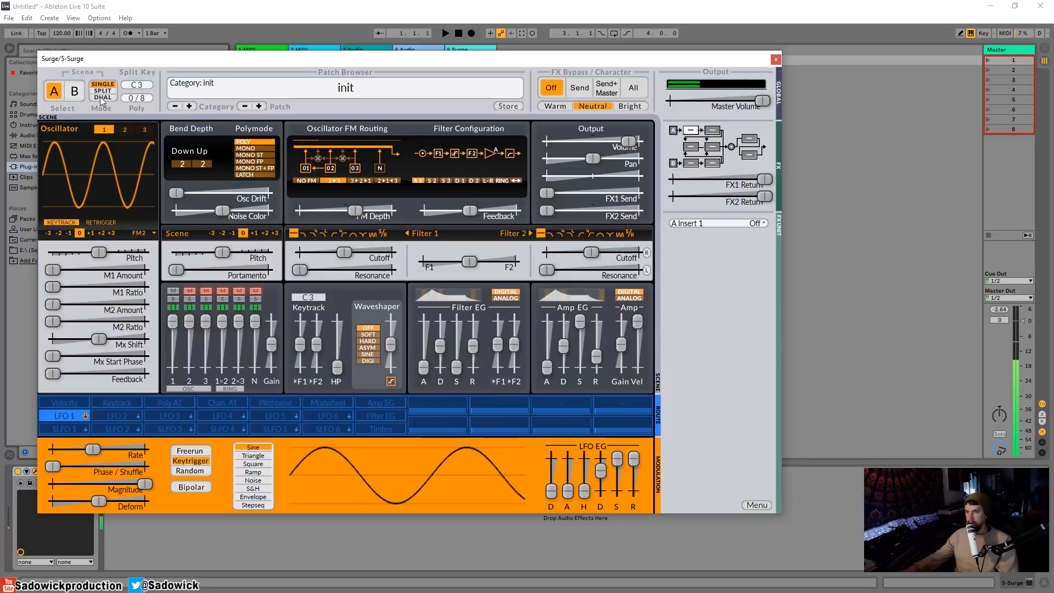
Step: Try a lower Pitch on oscillator 2, reset it, and set the oscillator's octave to -1
click(124, 130)
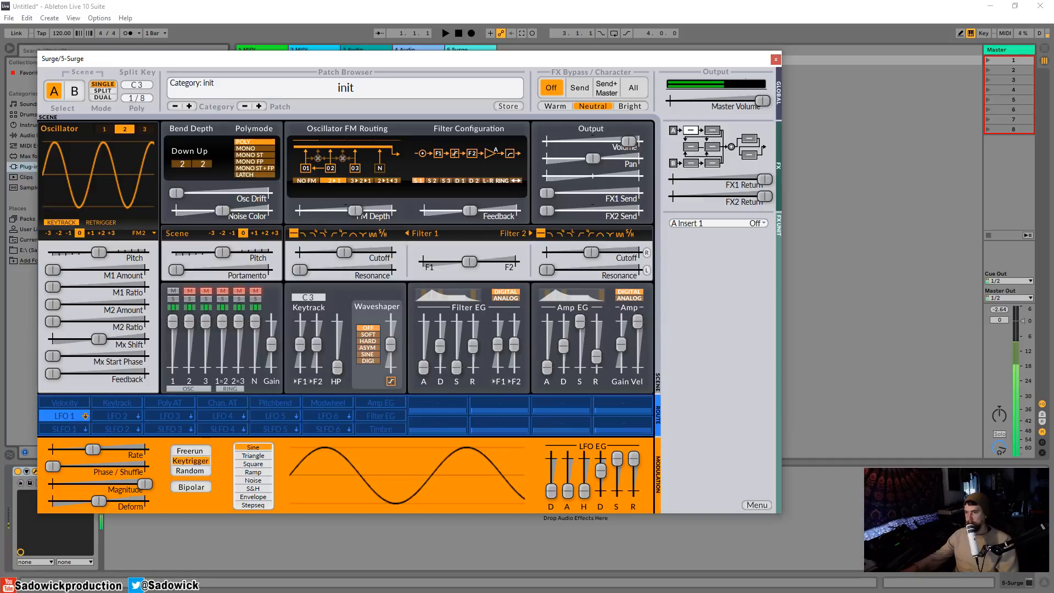
drag(99, 251, 75, 252)
double_click(75, 251)
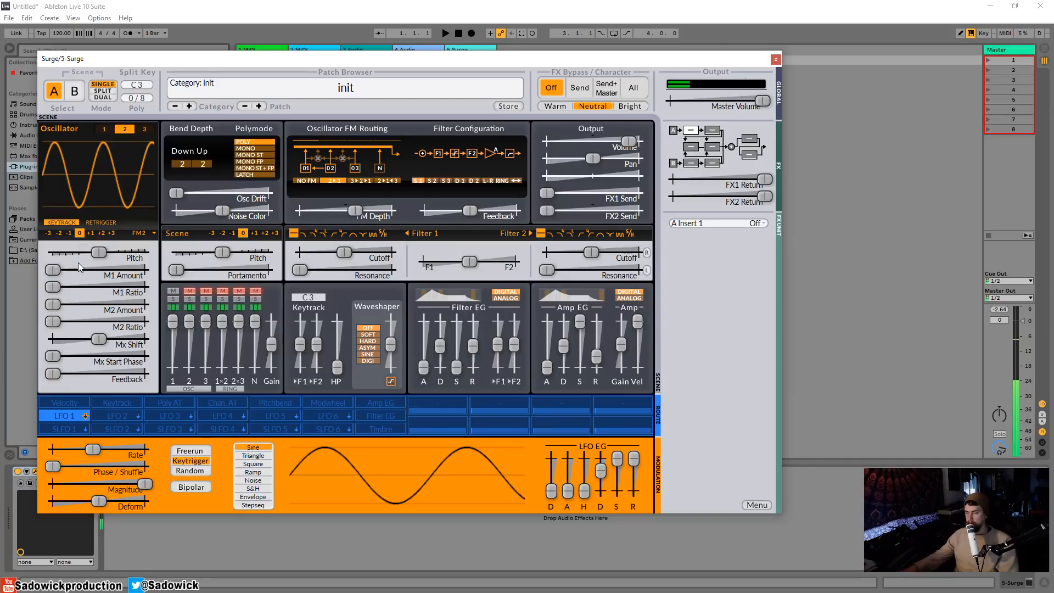
click(70, 233)
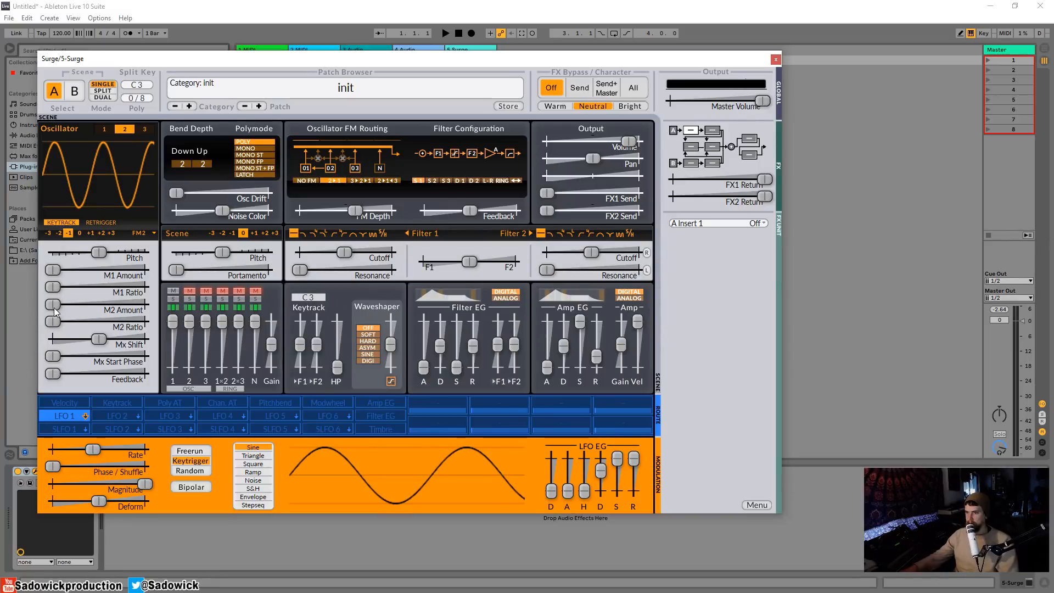
mouse_move(53, 304)
mouse_down()
mouse_move(100, 305)
mouse_move(53, 304)
mouse_up()
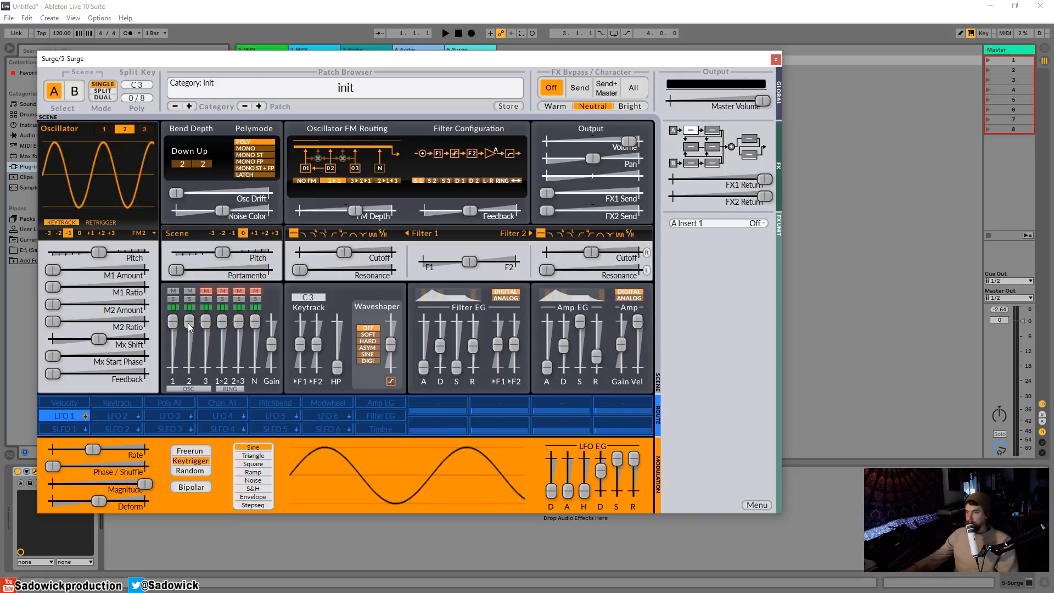
Step: Try lowering oscillator 1's mixer level and the Bright and Warm characters, restoring the default level and Neutral
drag(173, 322, 176, 368)
double_click(177, 367)
click(634, 107)
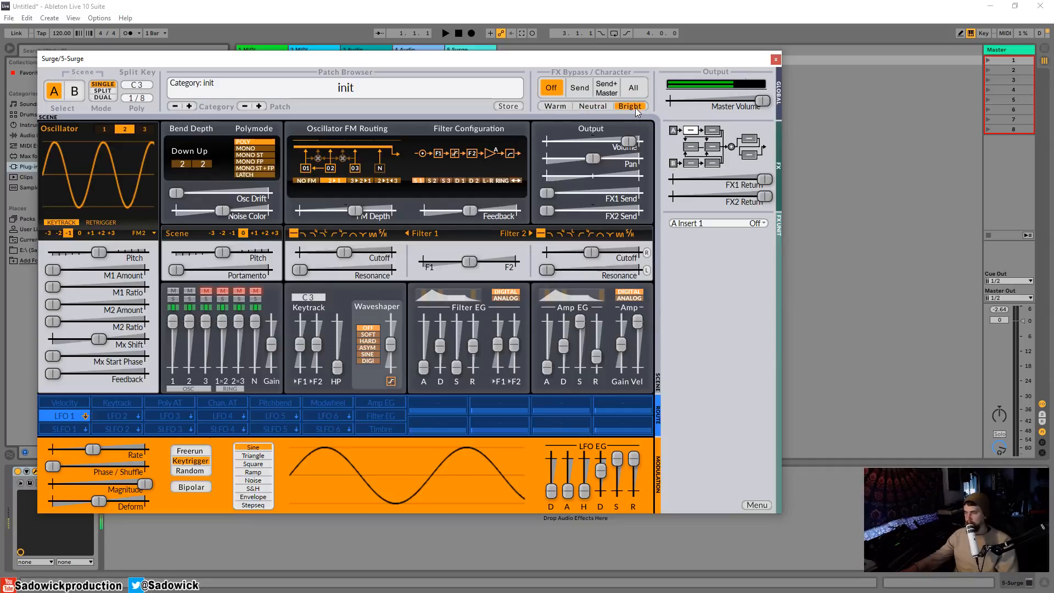
click(597, 107)
click(566, 106)
click(593, 106)
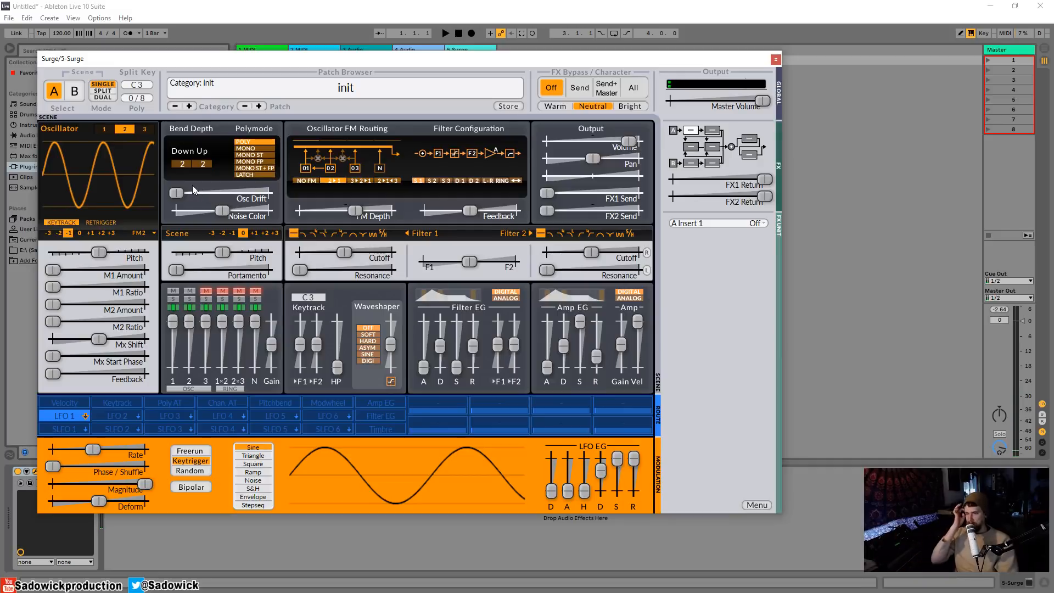
Step: Try the first and second low-pass types on Filter 1 with a higher Cutoff
click(306, 231)
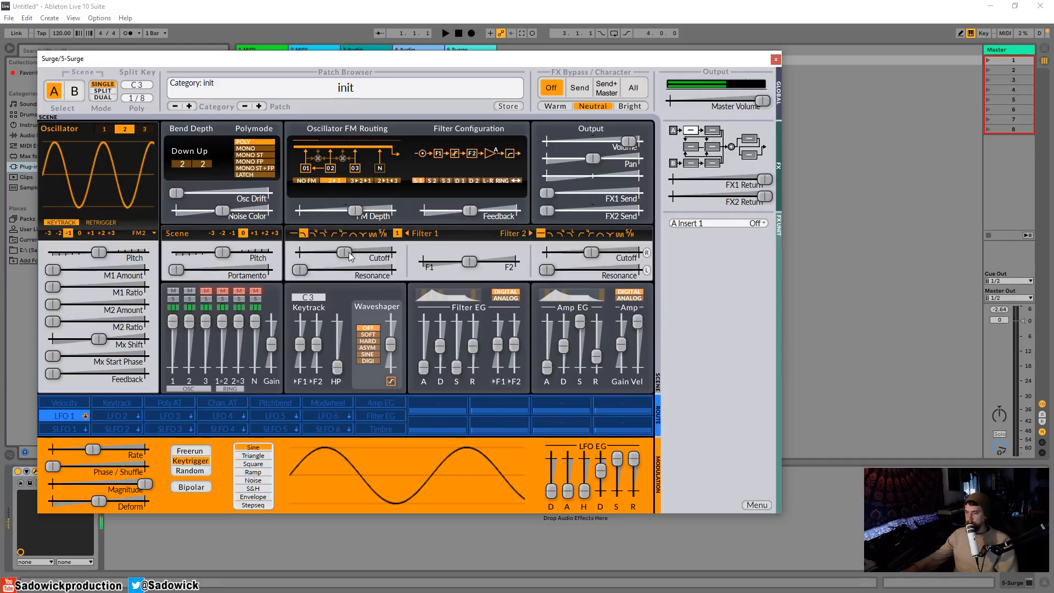
drag(348, 252, 371, 251)
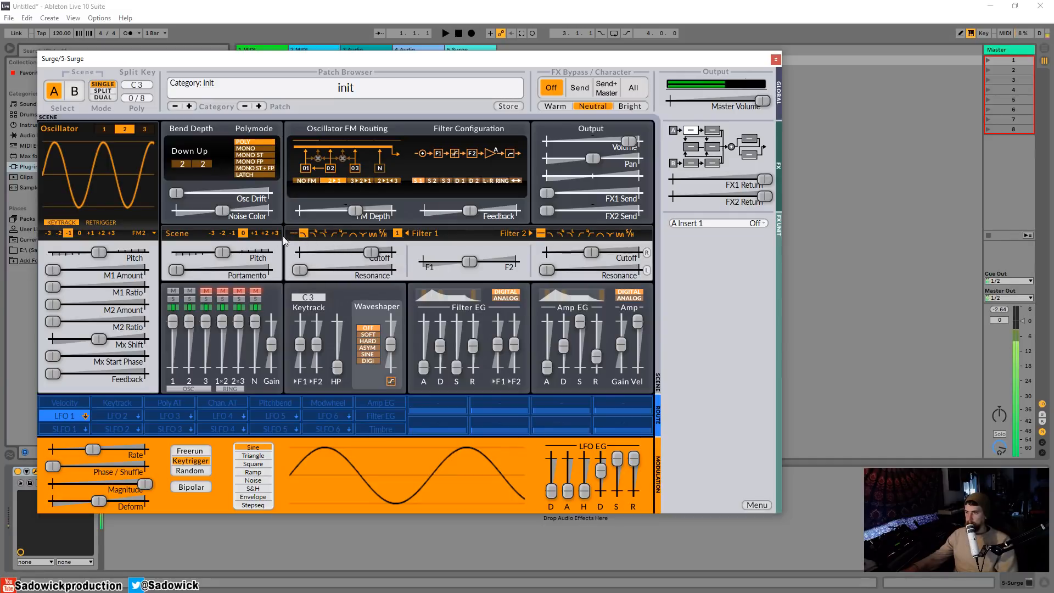
click(313, 233)
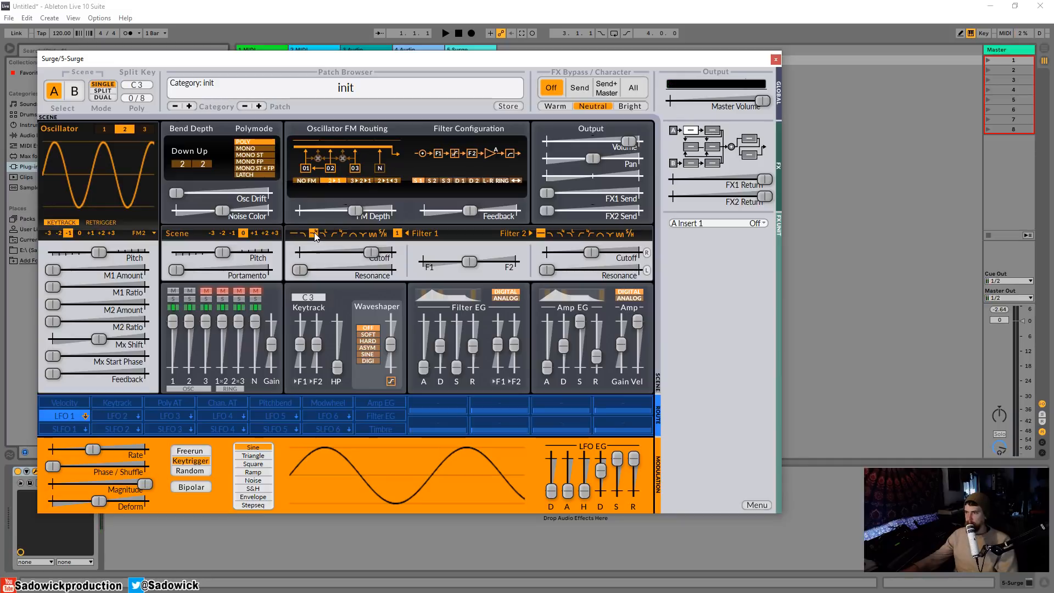
mouse_move(375, 255)
mouse_down()
mouse_move(317, 254)
mouse_move(370, 254)
mouse_up()
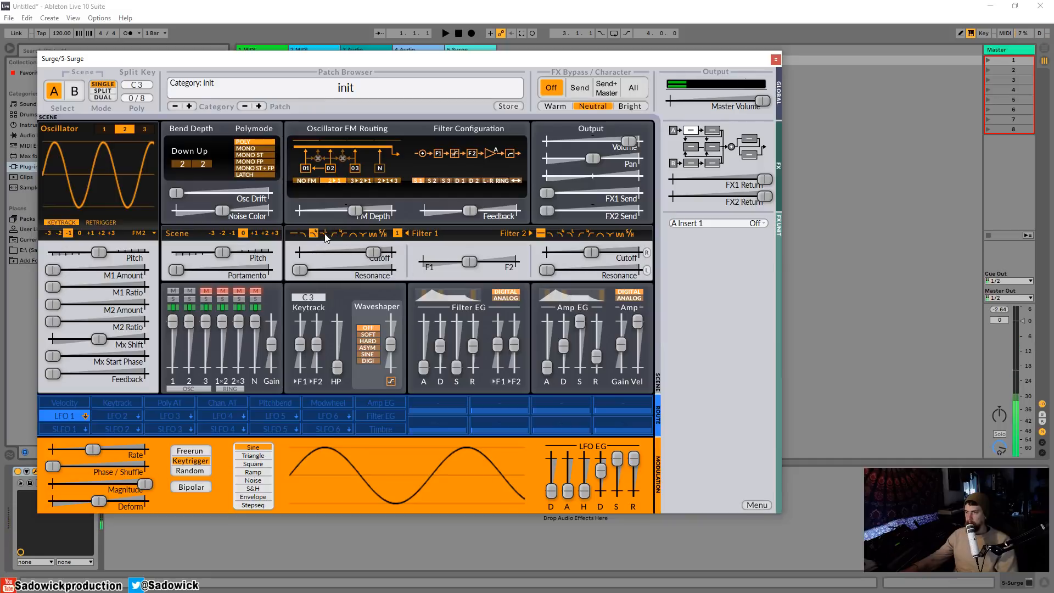
Step: Try the third low-pass type on Filter 1 and vary the Cutoff, ending near its maximum
click(323, 233)
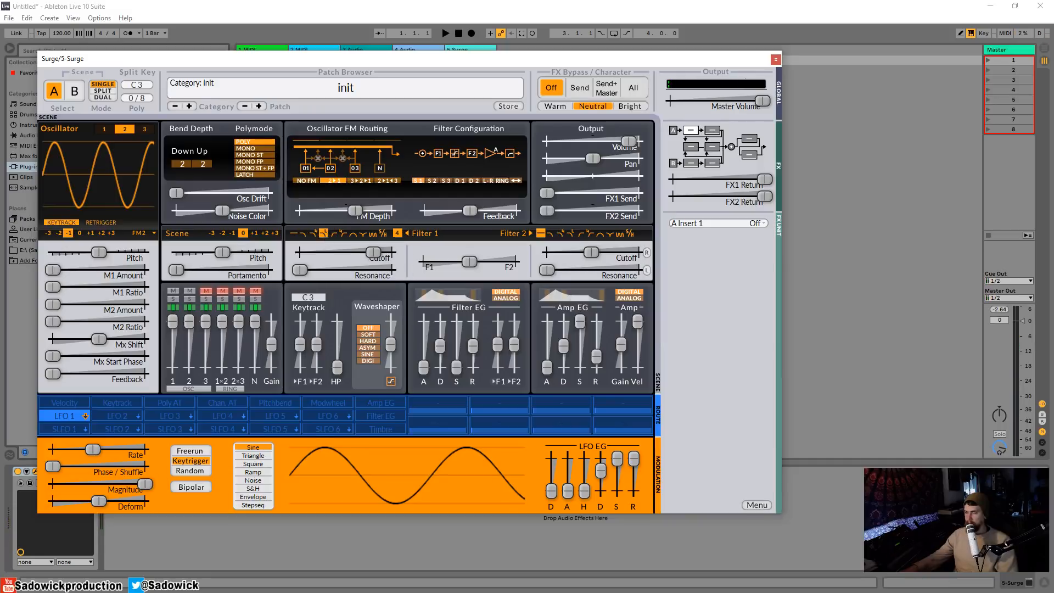
mouse_move(374, 251)
mouse_down()
mouse_move(387, 252)
mouse_move(316, 252)
mouse_move(380, 252)
mouse_up()
mouse_move(302, 269)
mouse_down()
mouse_move(391, 269)
mouse_move(373, 253)
mouse_move(320, 252)
mouse_move(356, 253)
mouse_move(300, 269)
mouse_up()
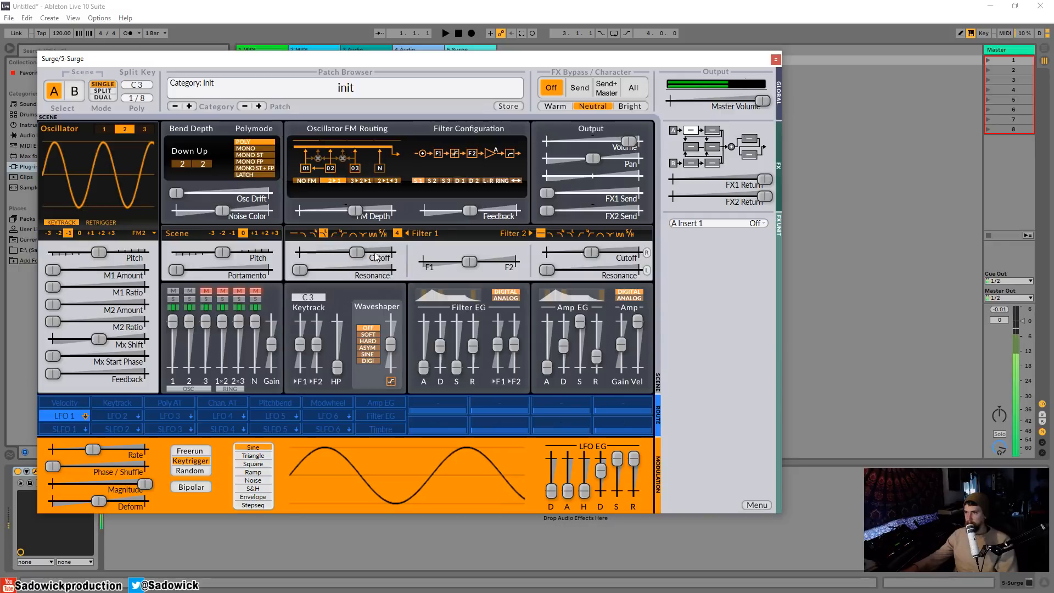
drag(377, 257, 392, 253)
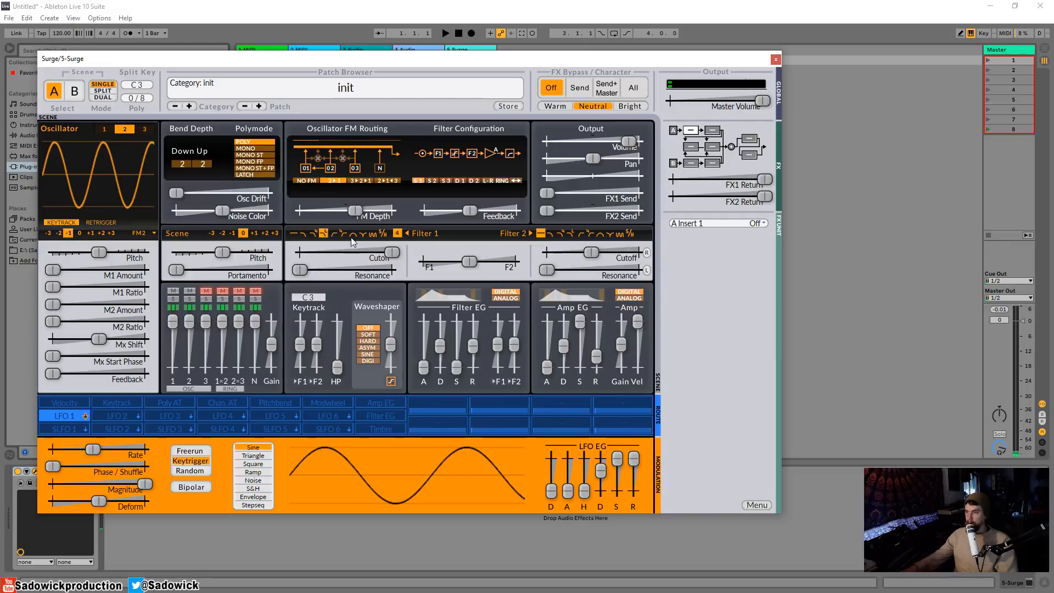
Step: Try Filter 1's high-pass, band-pass and notch types, lower the Cutoff, and select the comb type with raised Resonance
click(334, 235)
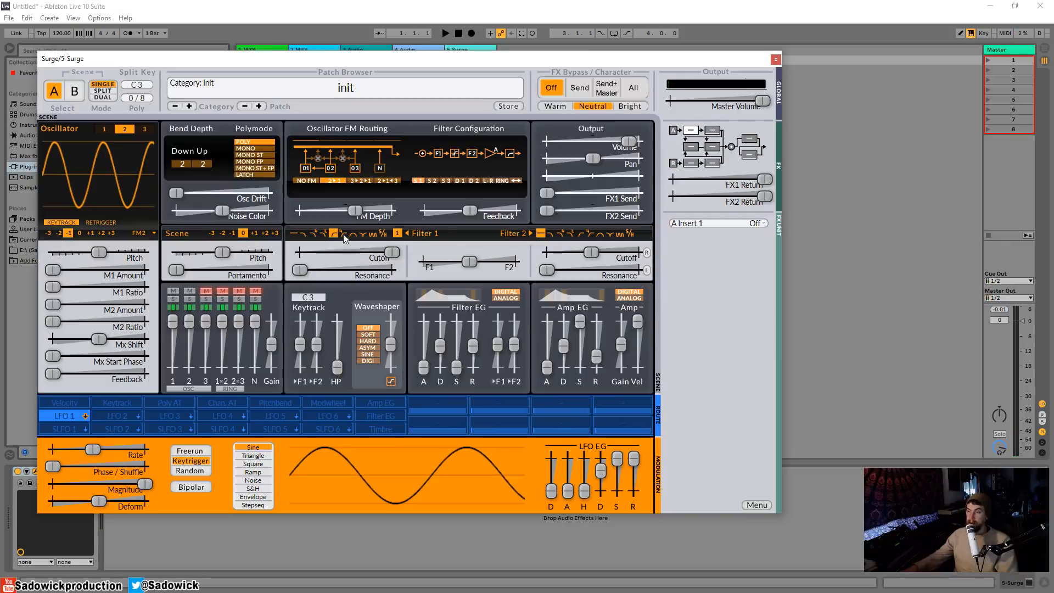
click(344, 235)
click(353, 236)
drag(392, 251, 335, 252)
click(362, 238)
click(373, 233)
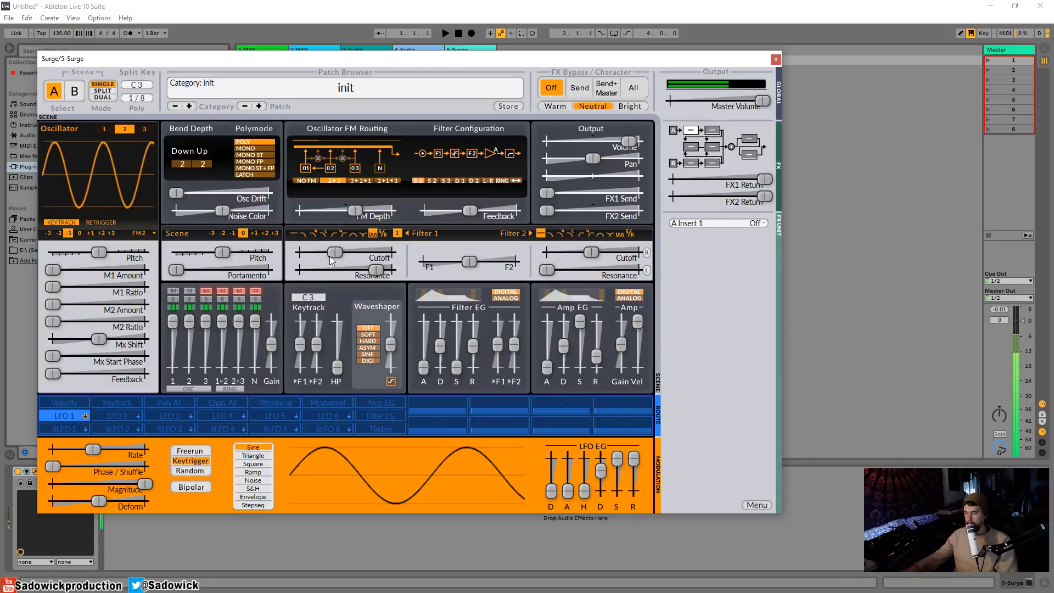
Step: Reset Filter 1's Resonance to 0.0 %, and try the last filter type while sweeping the Cutoff up to its maximum
click(383, 268)
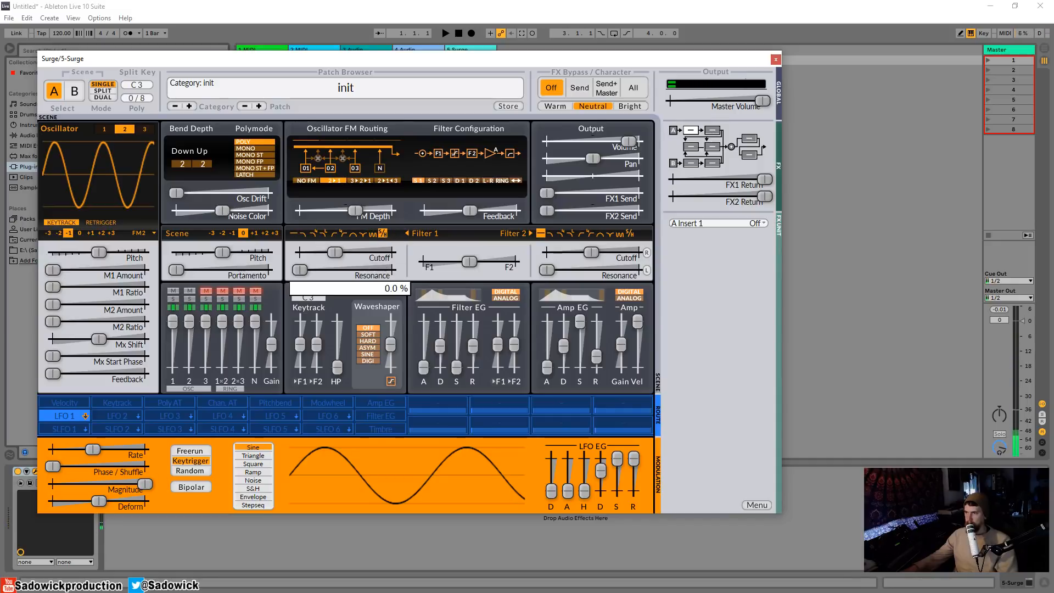
drag(355, 251, 387, 245)
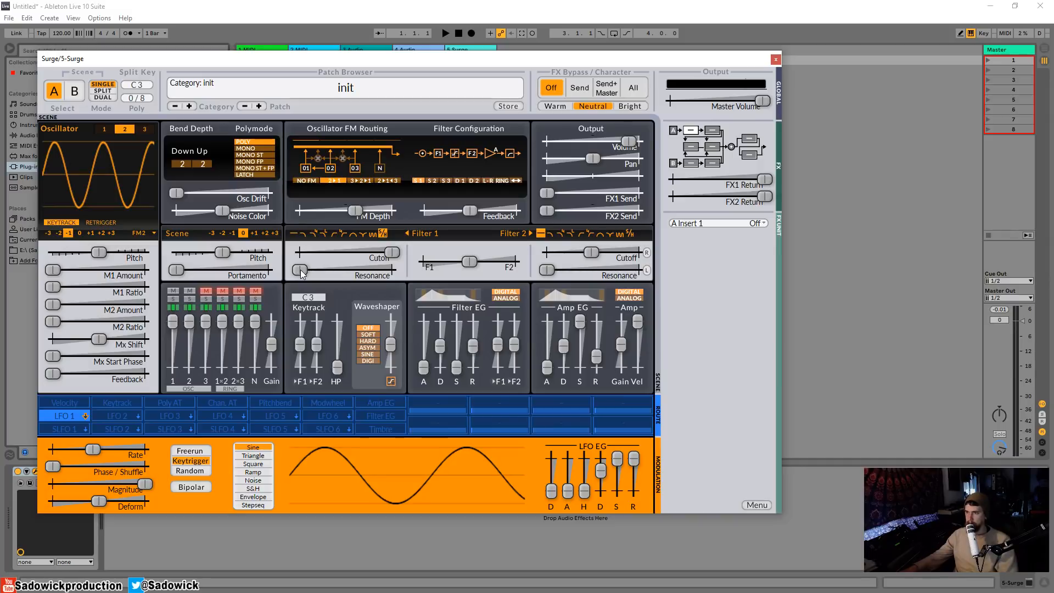
drag(300, 269, 392, 253)
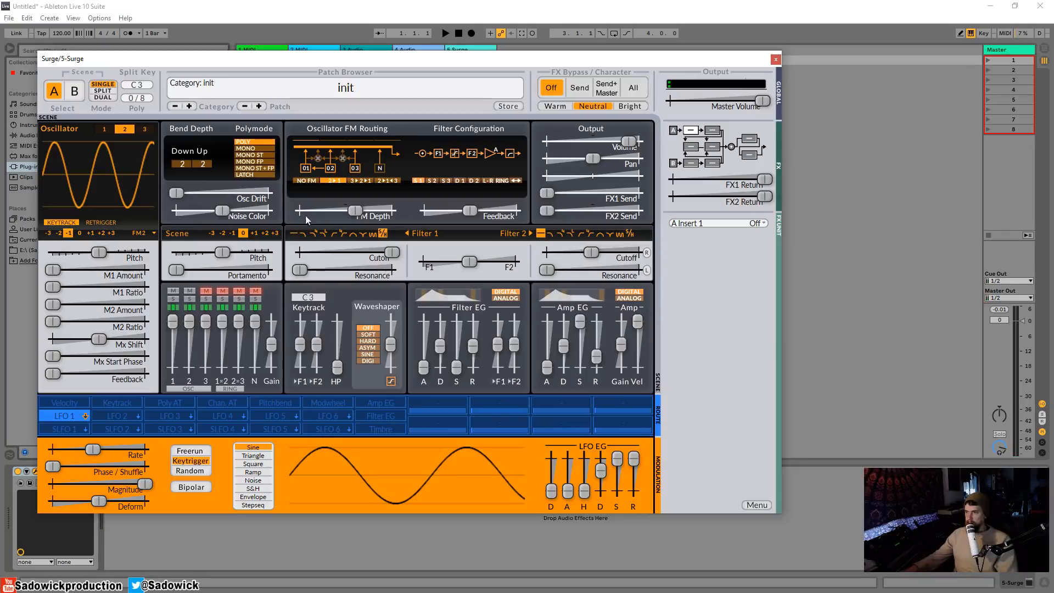
Step: Lower Filter 1's Cutoff and raise its Filter EG amount, switching the filter off and then to the second low-pass type
click(295, 233)
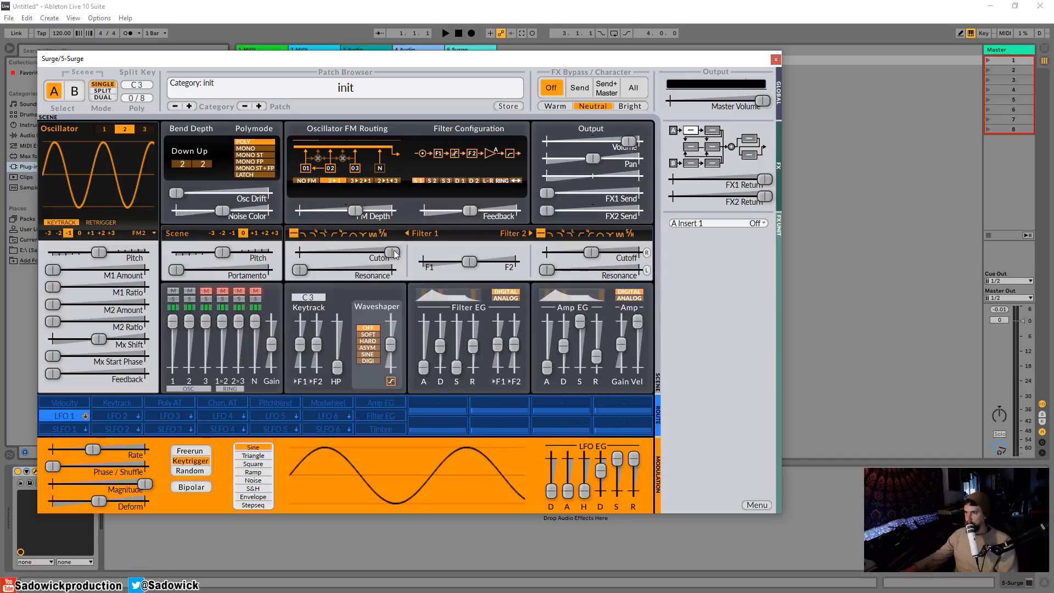
drag(393, 252, 349, 252)
drag(504, 346, 504, 330)
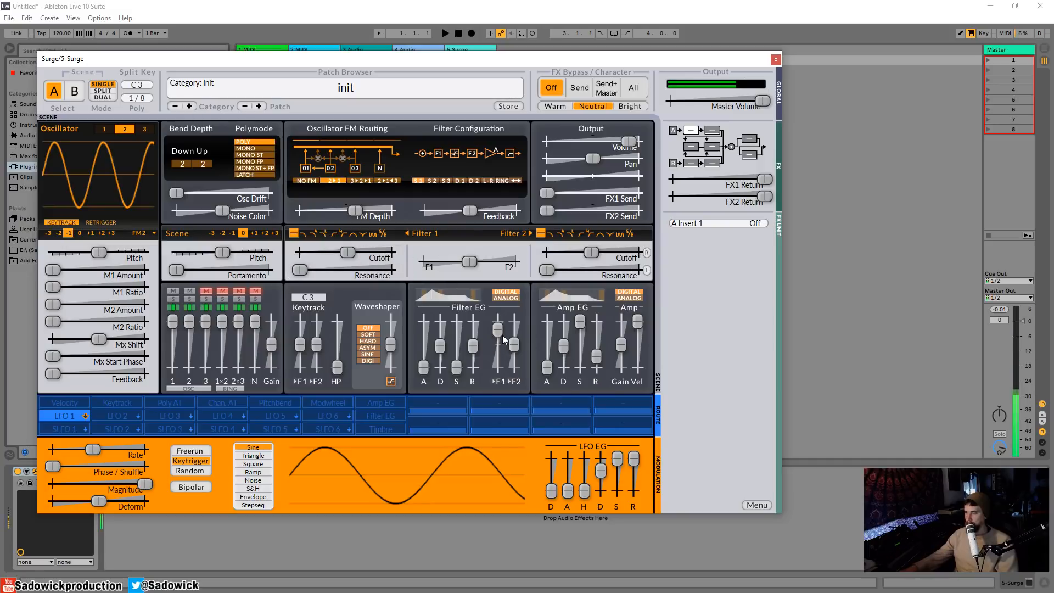
drag(347, 252, 318, 252)
click(313, 233)
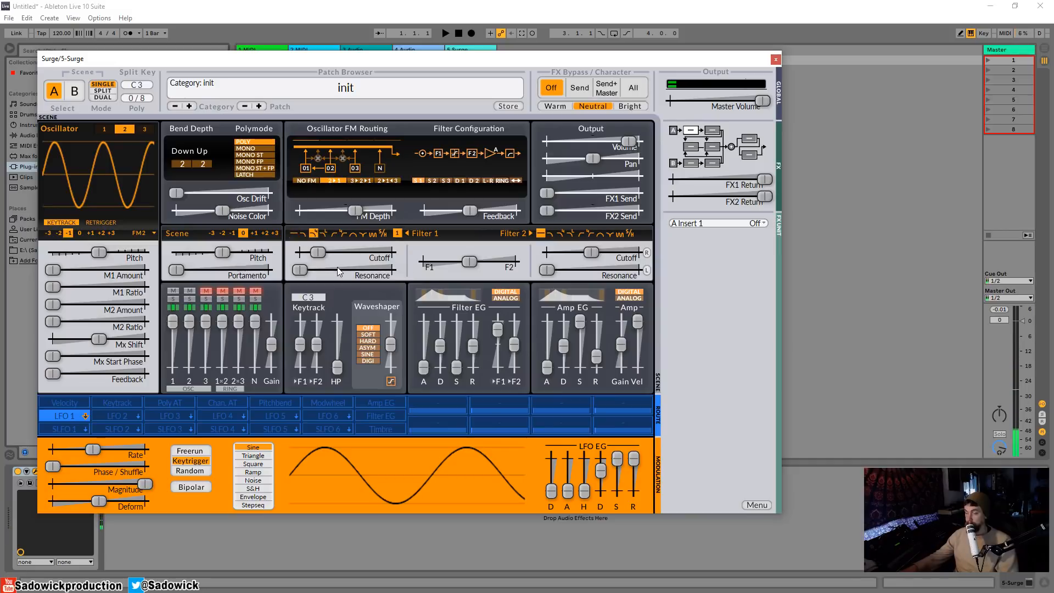
Step: Compare the Filter EG's Digital and Analog modes, ending on Analog, and raise Filter 1's Cutoff to about the middle
drag(440, 345, 439, 346)
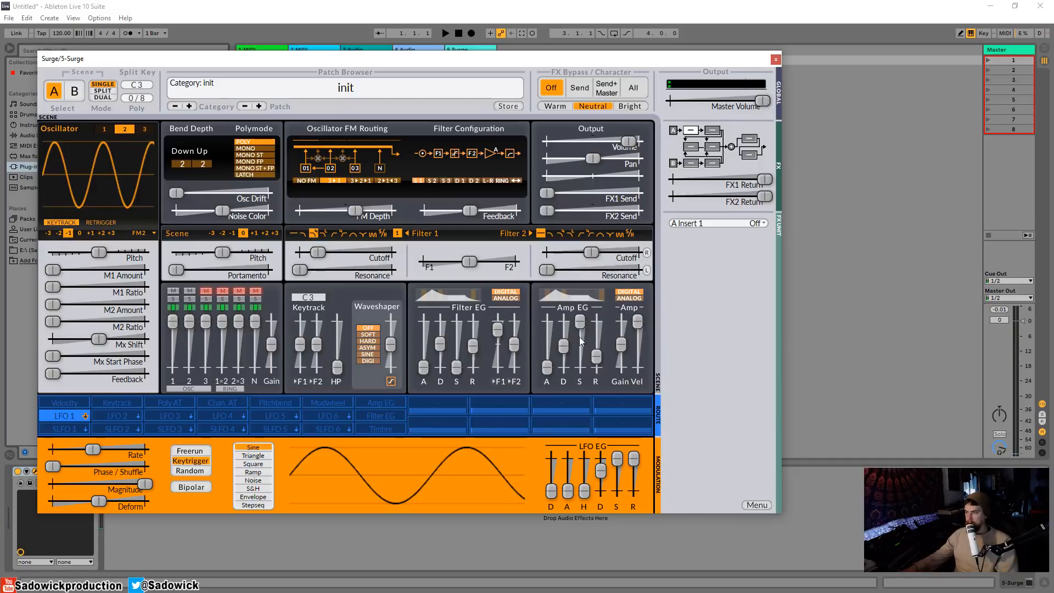
mouse_move(597, 358)
mouse_down()
mouse_move(597, 338)
mouse_move(598, 360)
mouse_up()
click(510, 292)
click(510, 298)
click(508, 293)
click(509, 297)
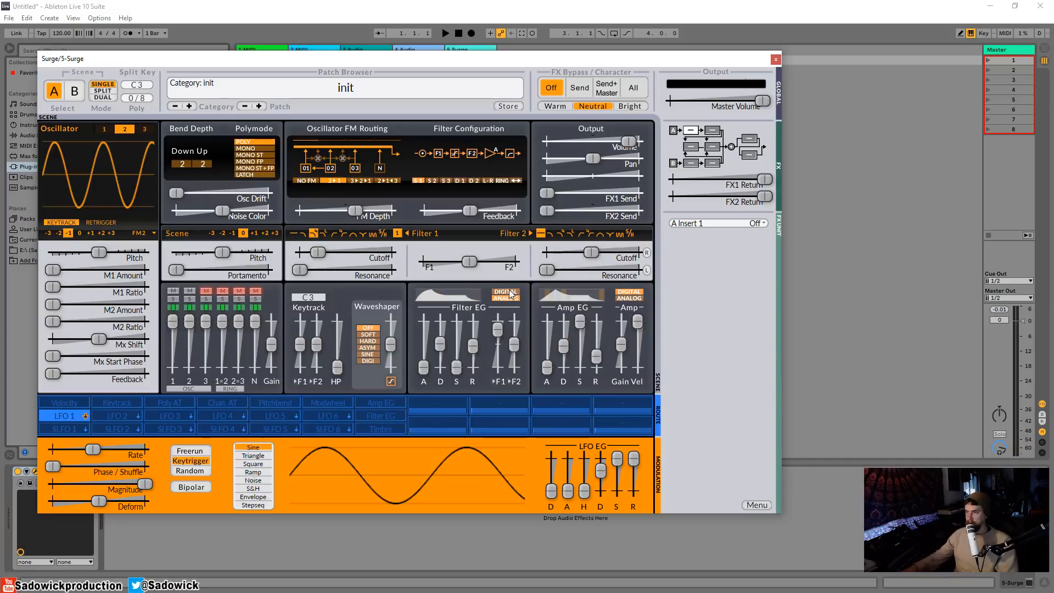
click(510, 293)
click(500, 291)
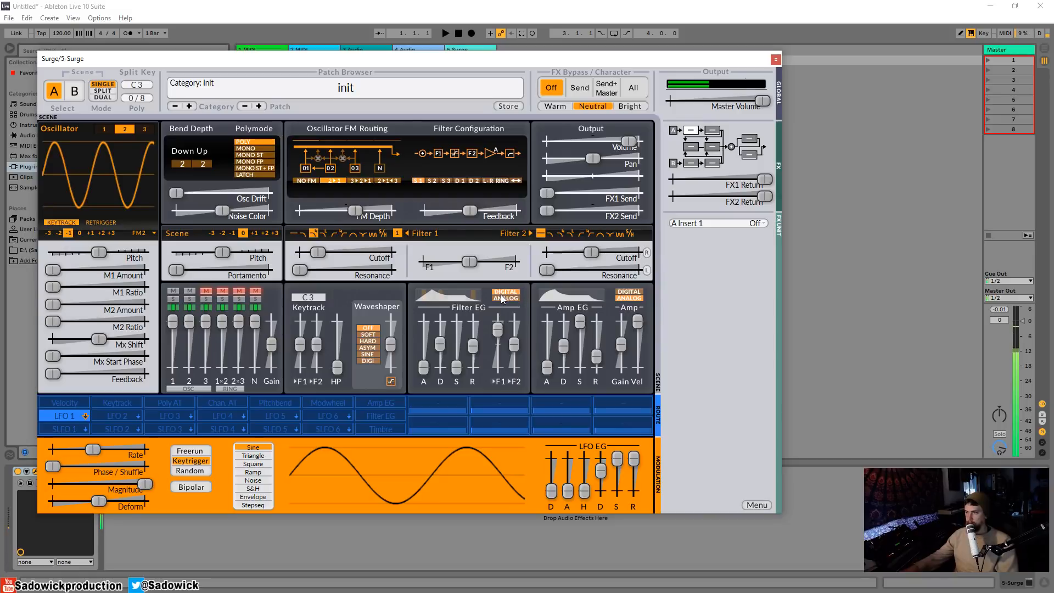
click(501, 297)
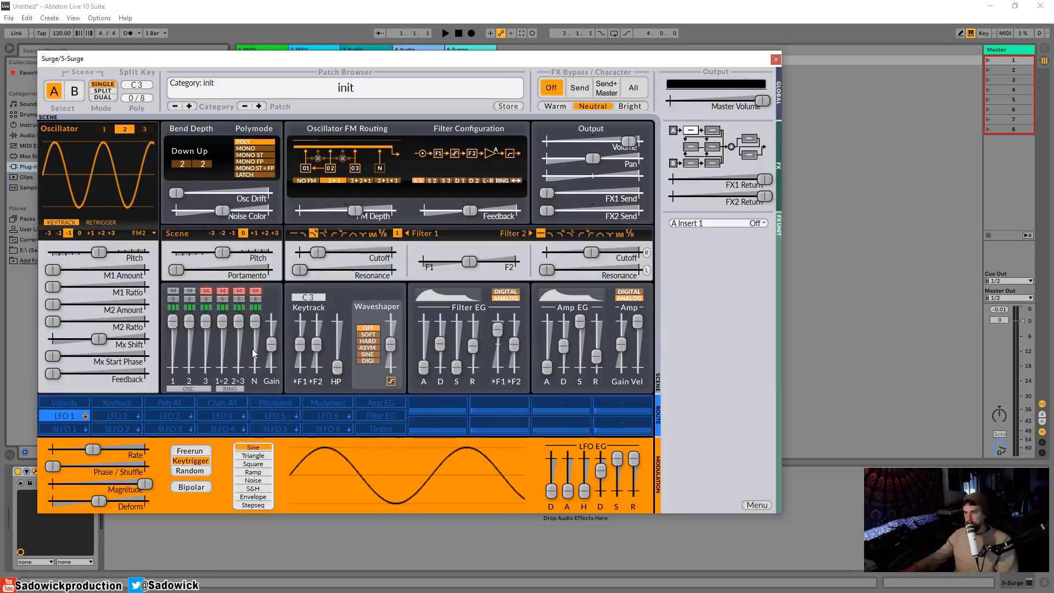
drag(315, 252, 345, 253)
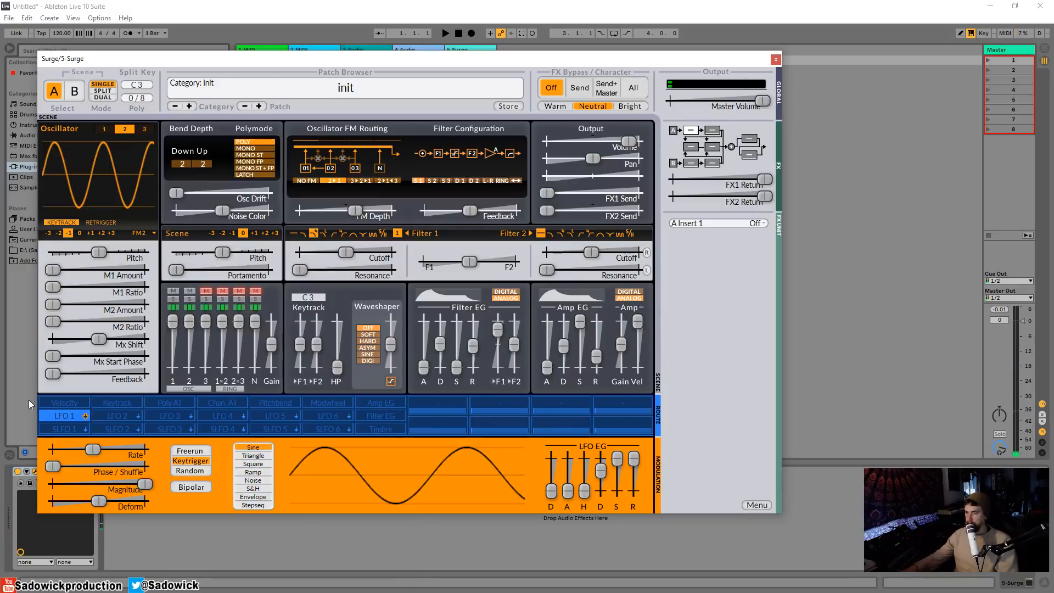
Step: Look through the modulation sources, including Poly AT, Modwheel, the LFOs, Filter EG and the scene LFOs
click(224, 405)
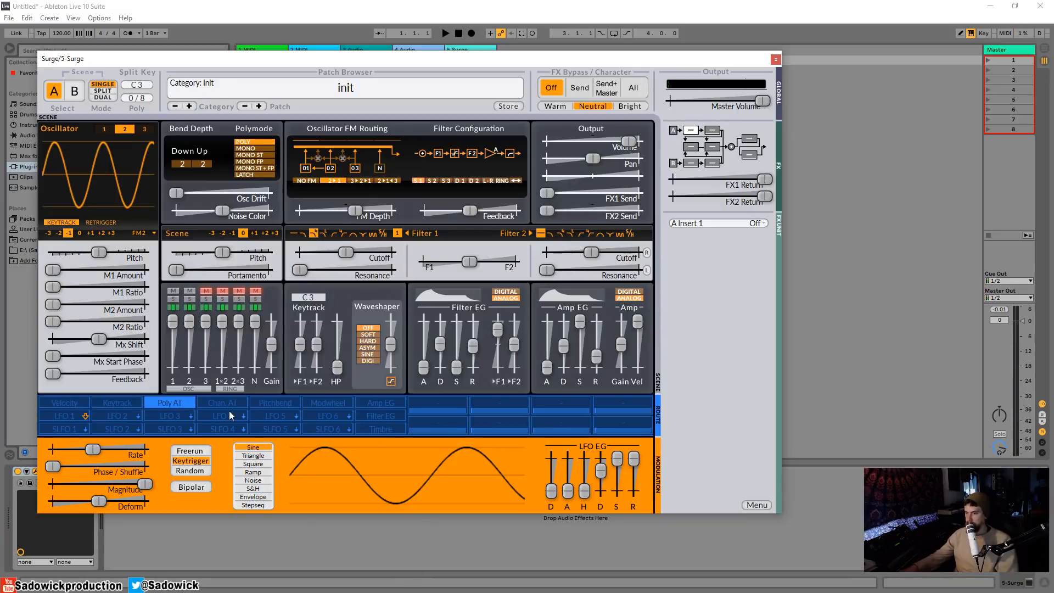
click(293, 403)
click(331, 403)
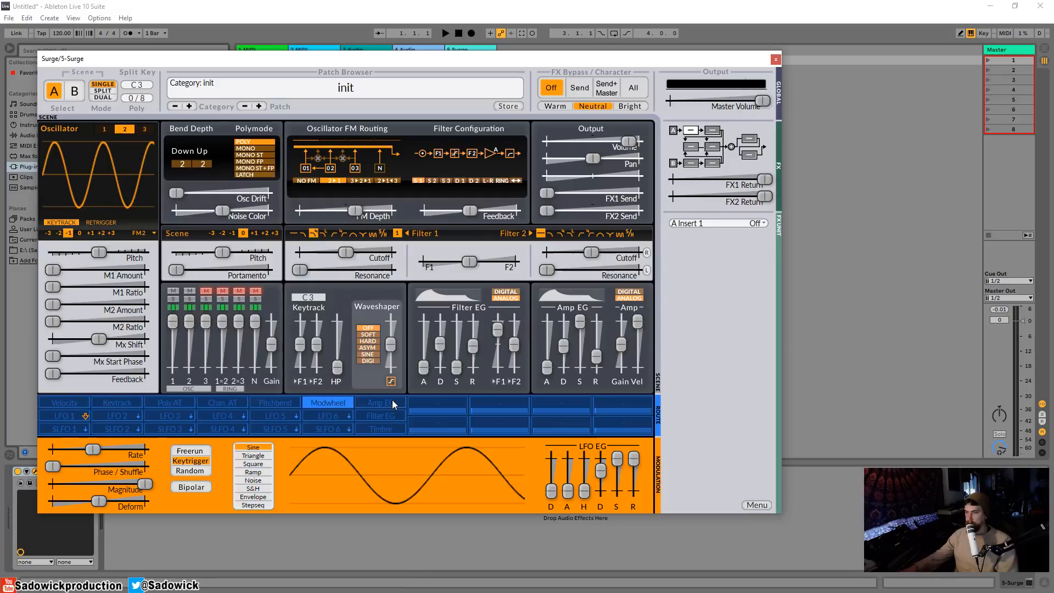
click(333, 416)
click(284, 416)
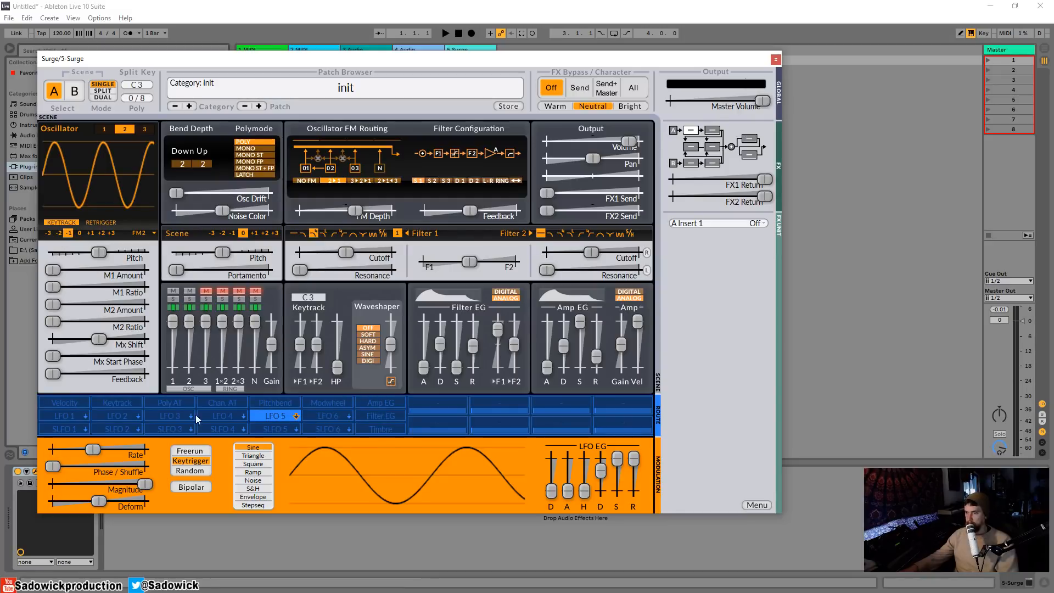
click(219, 416)
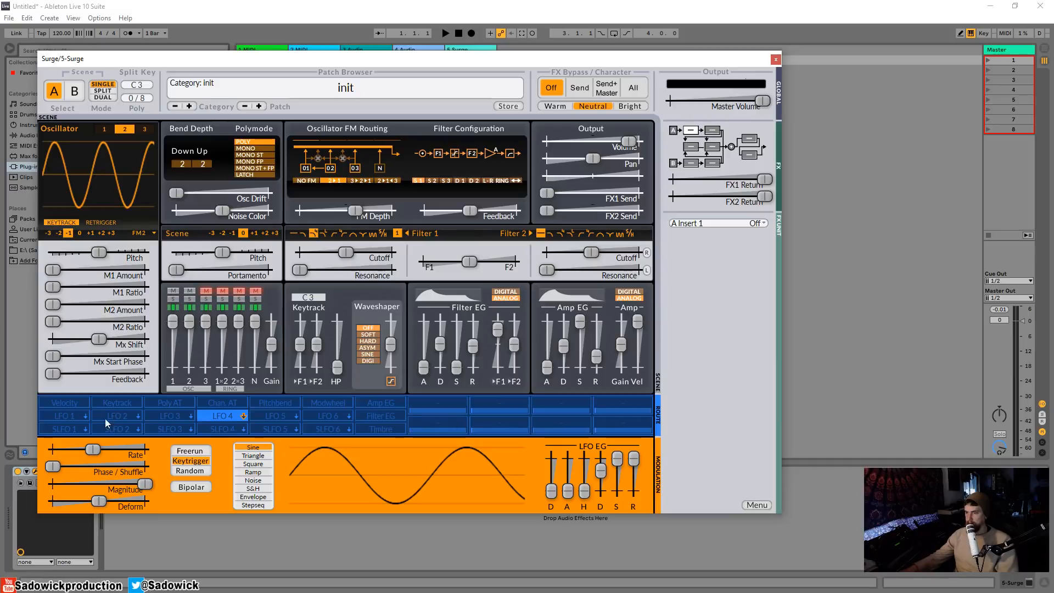
click(385, 416)
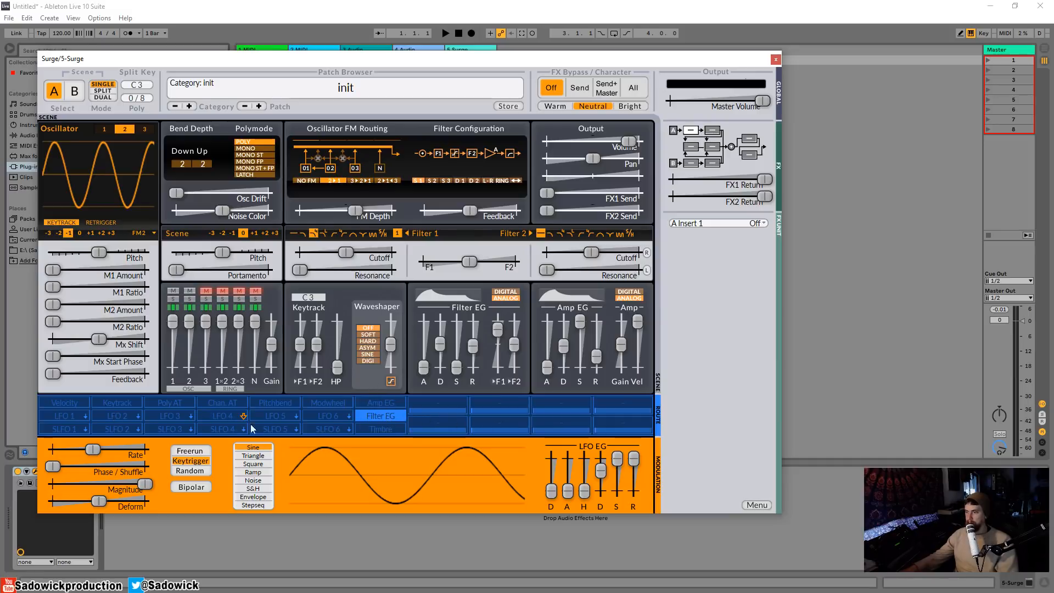
click(70, 427)
click(184, 432)
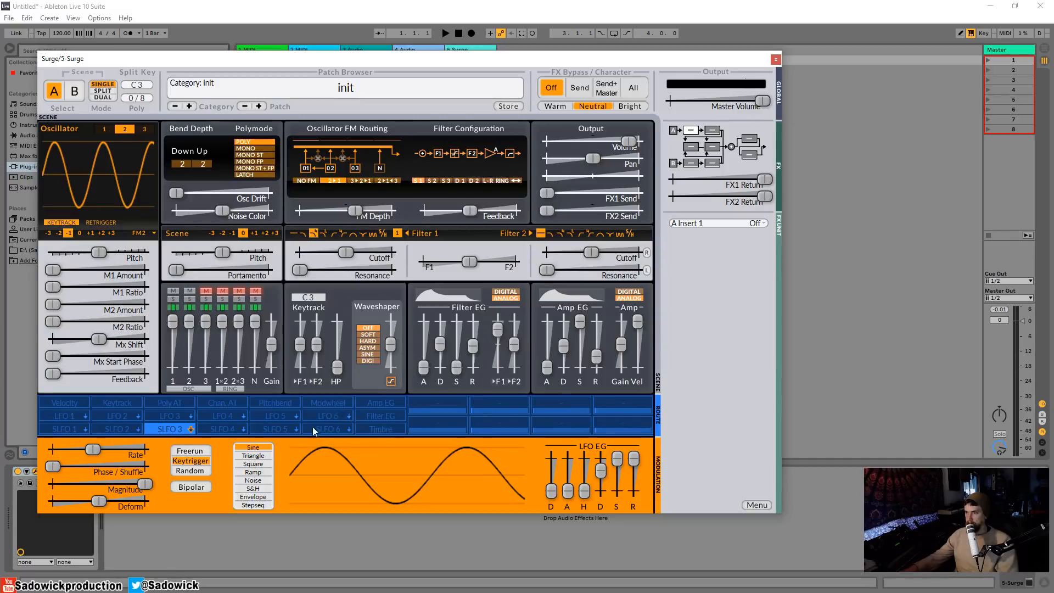
Step: Inspect the options of the Control 1 macro slot, and view the SLFO 4 and SLFO 6 modulation sources
click(433, 400)
right_click(436, 405)
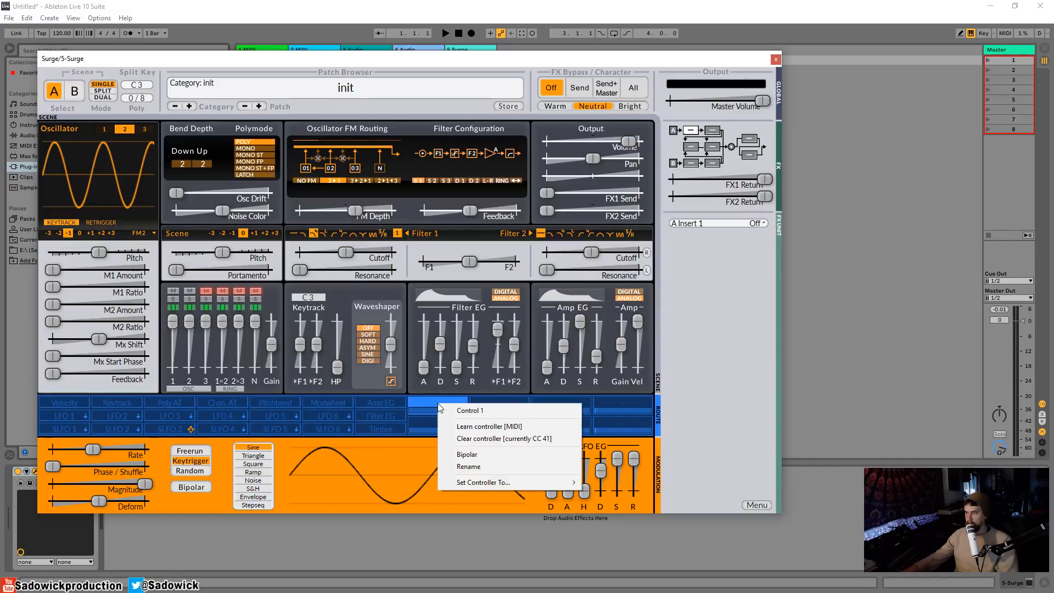
click(429, 400)
click(430, 401)
click(436, 404)
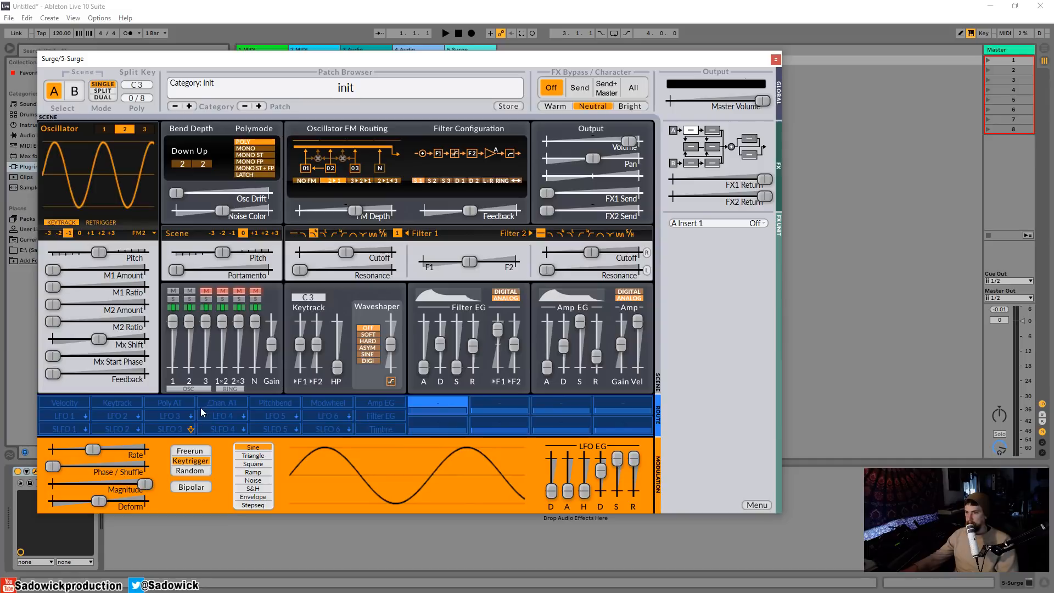
click(222, 430)
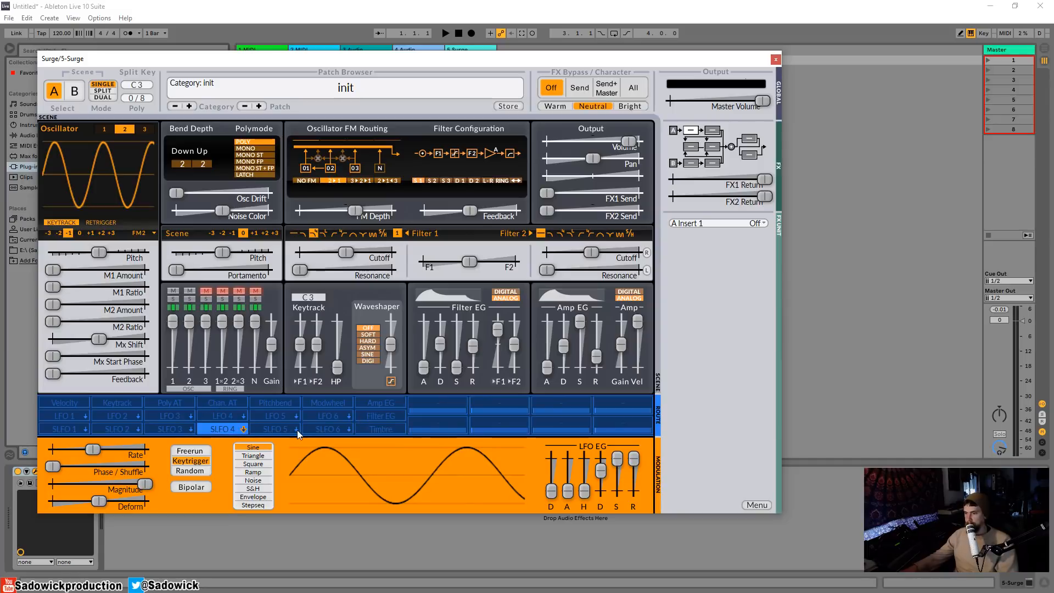
click(337, 428)
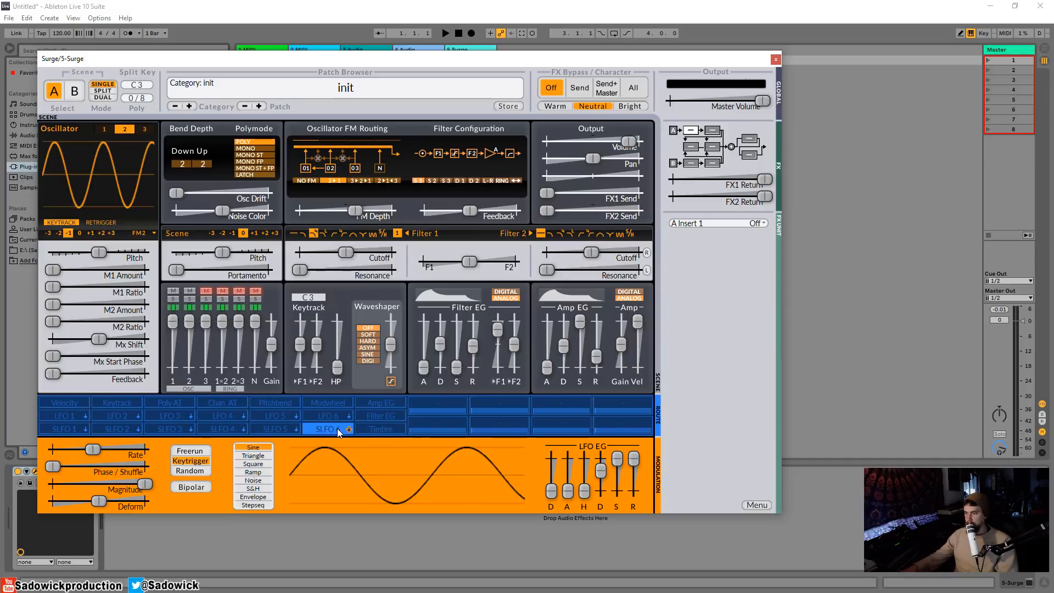
Step: Route the Filter EG to FM Depth with a positive amount from a lower base level, and set its Decay to 0.998 s
click(380, 417)
click(386, 414)
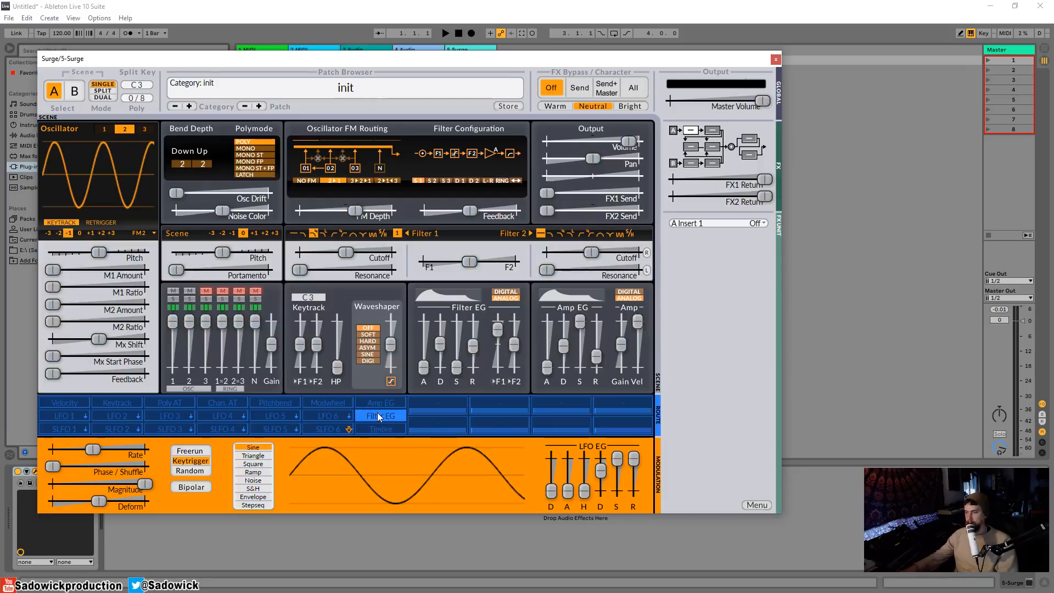
click(377, 414)
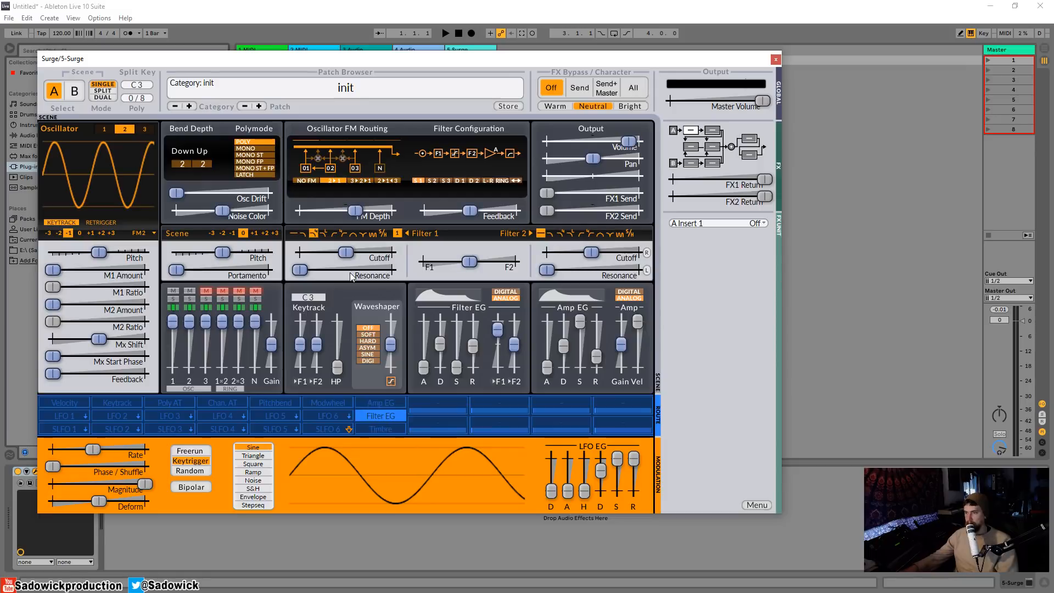
mouse_move(354, 210)
mouse_down()
mouse_move(310, 207)
mouse_move(358, 211)
mouse_move(347, 212)
mouse_up()
click(391, 415)
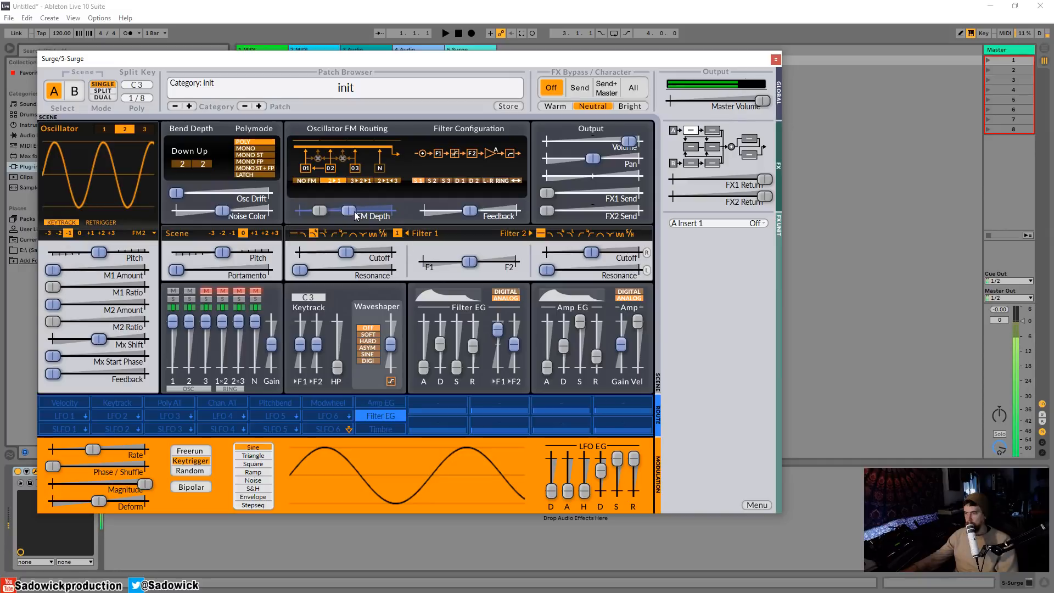
drag(439, 344, 440, 333)
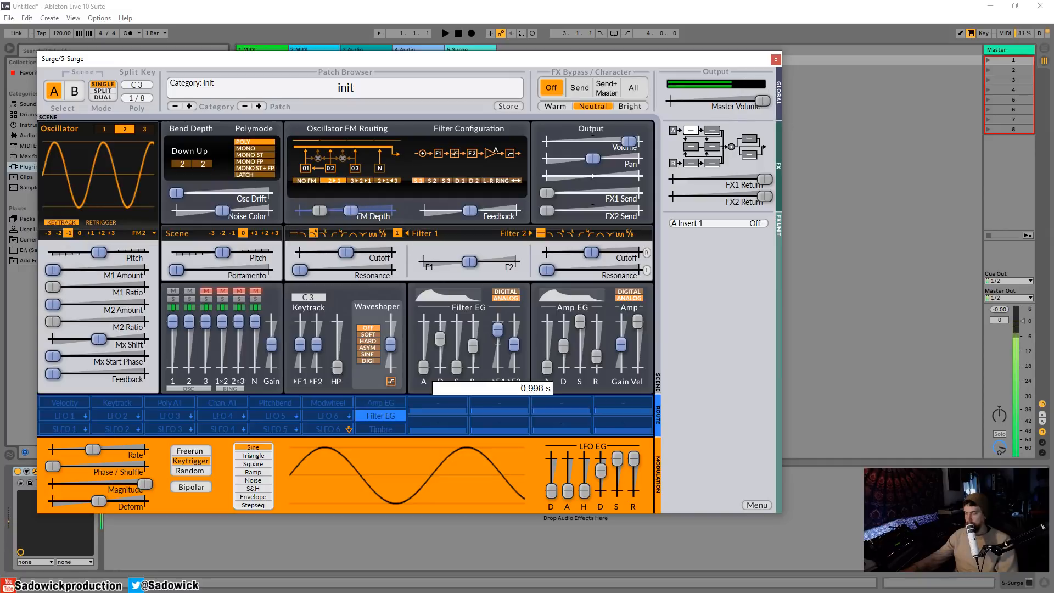
drag(346, 251, 327, 252)
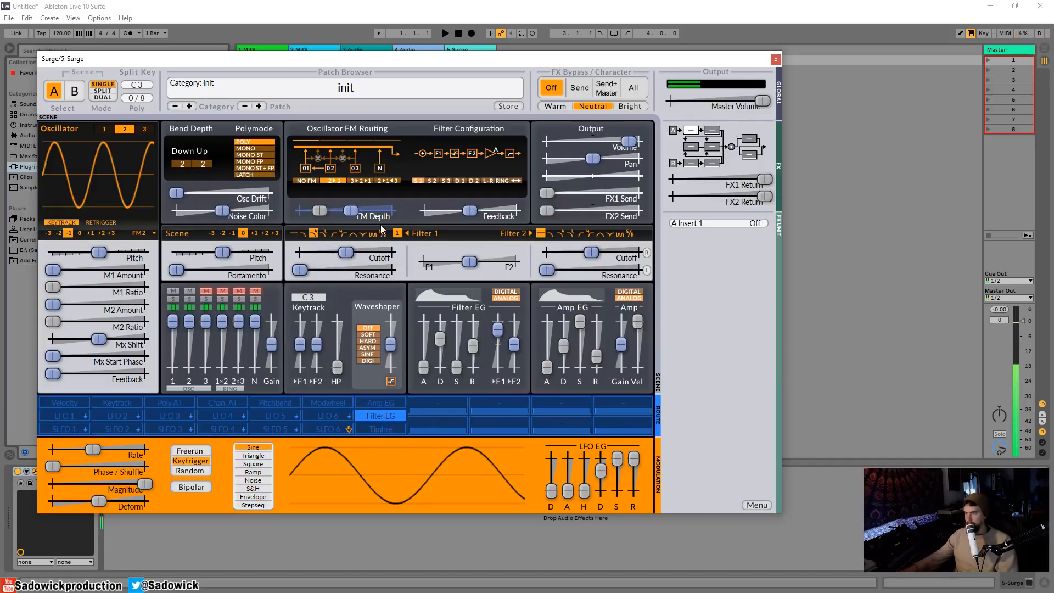
Step: Reduce the Filter EG's modulation of FM Depth, and raise the FM Depth base level to just above the middle
drag(351, 210, 321, 211)
click(397, 416)
click(397, 414)
click(399, 415)
drag(339, 209, 351, 210)
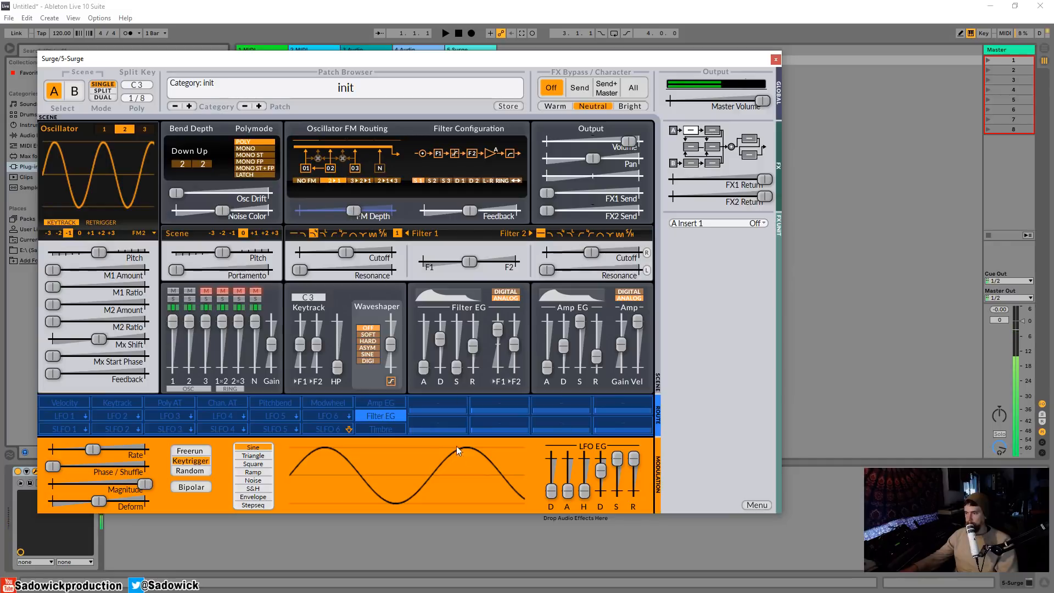
Step: Apply a negative Filter EG modulation amount to FM Depth with a shorter Decay, and raise Filter 1's Cutoff
click(384, 415)
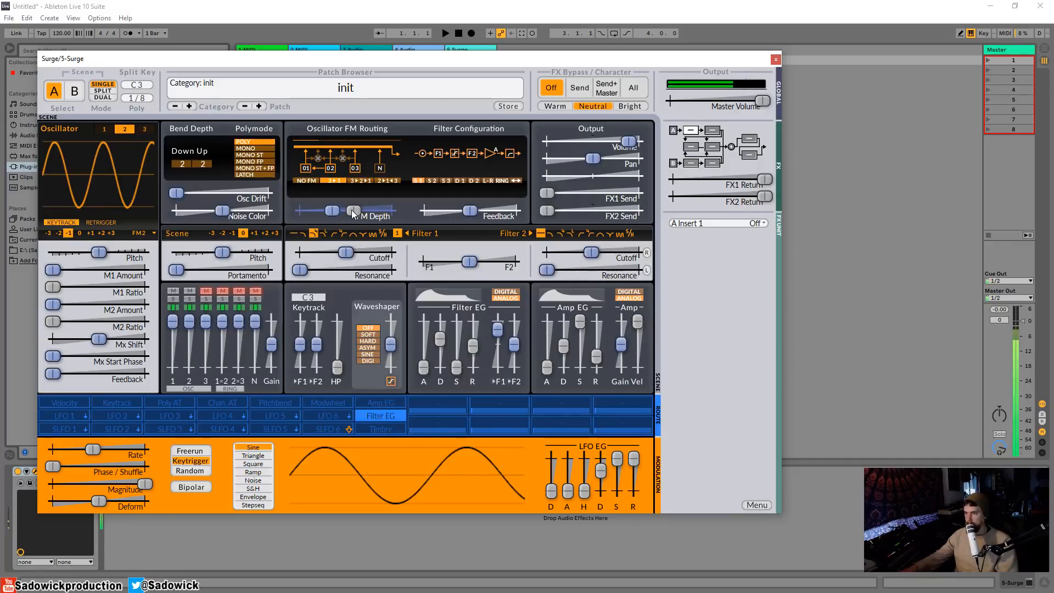
drag(353, 210, 322, 210)
drag(440, 344, 439, 344)
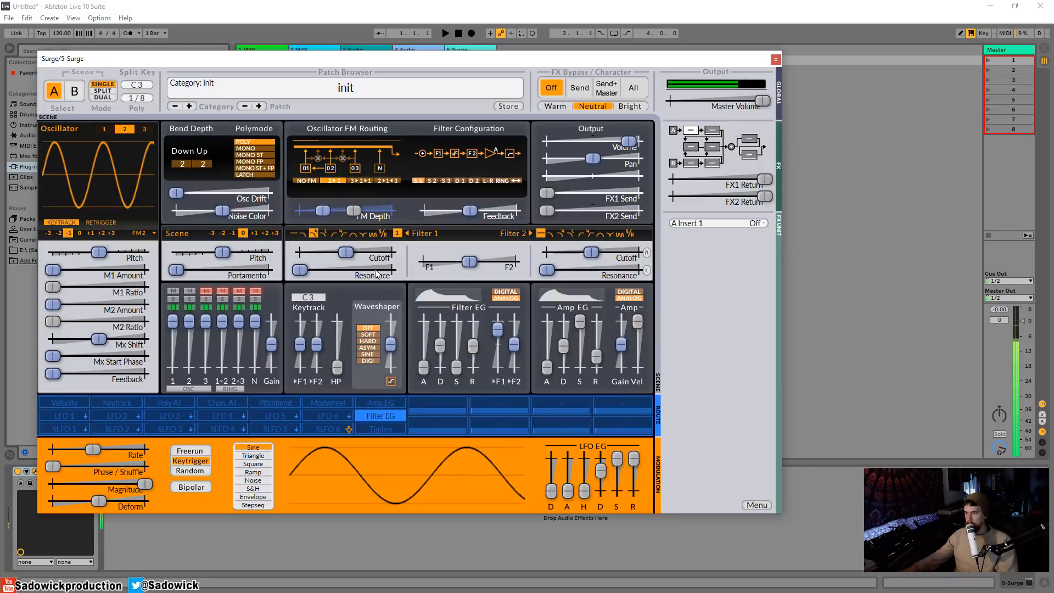
click(393, 416)
drag(355, 254, 376, 256)
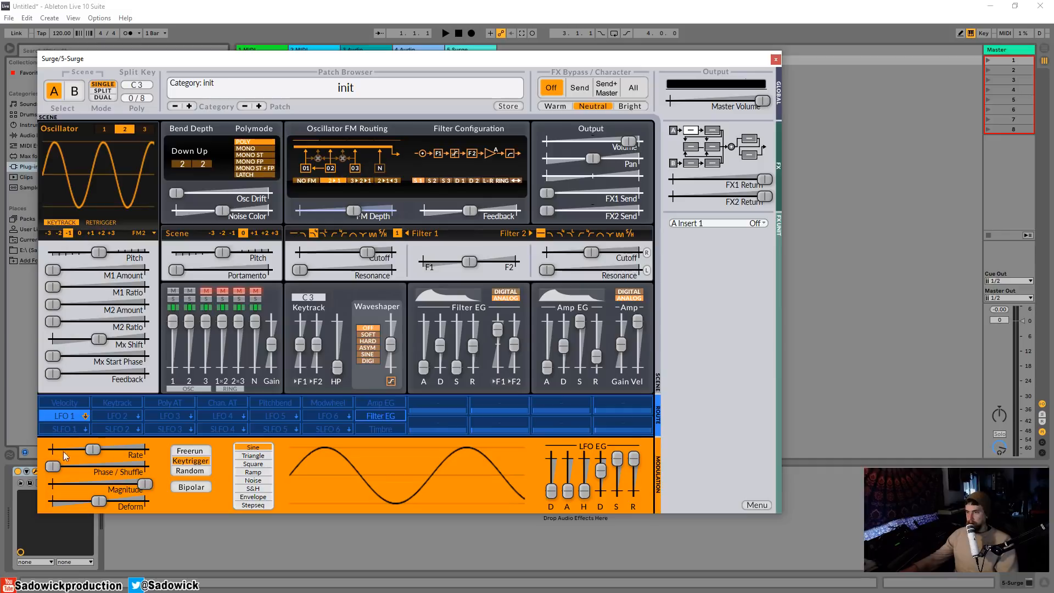
Step: Route LFO 1 to the scene Pitch with a small positive amount, and raise LFO 1's Rate to slightly above the middle
click(67, 417)
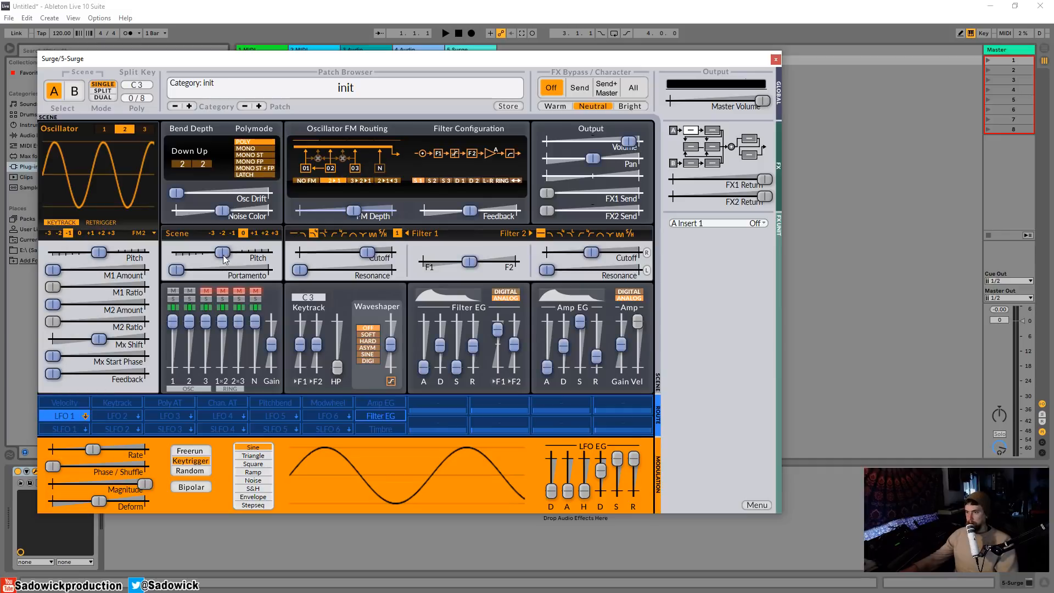
drag(222, 252, 253, 248)
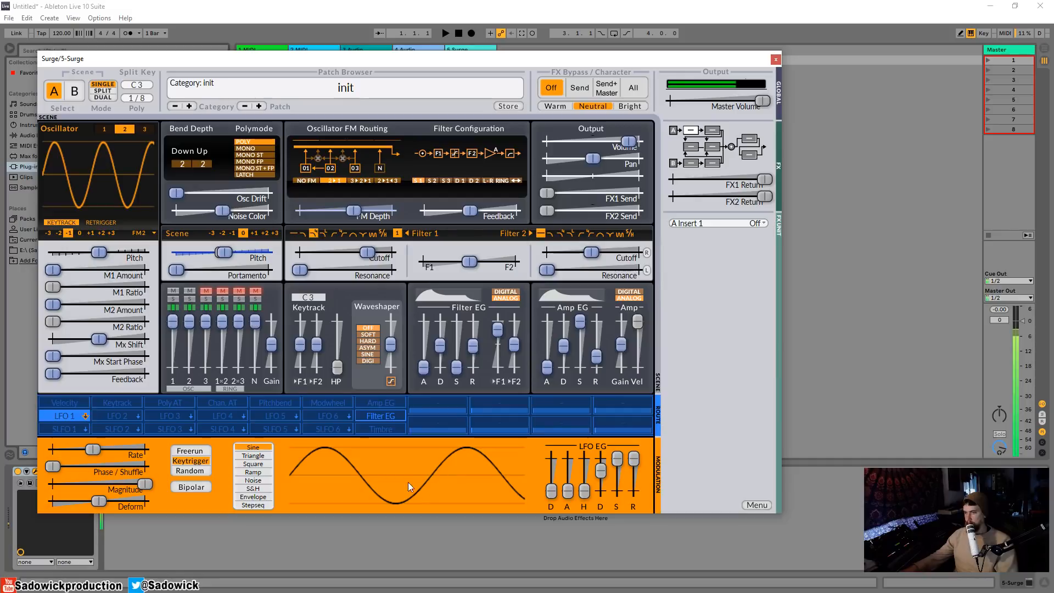
drag(98, 450, 103, 450)
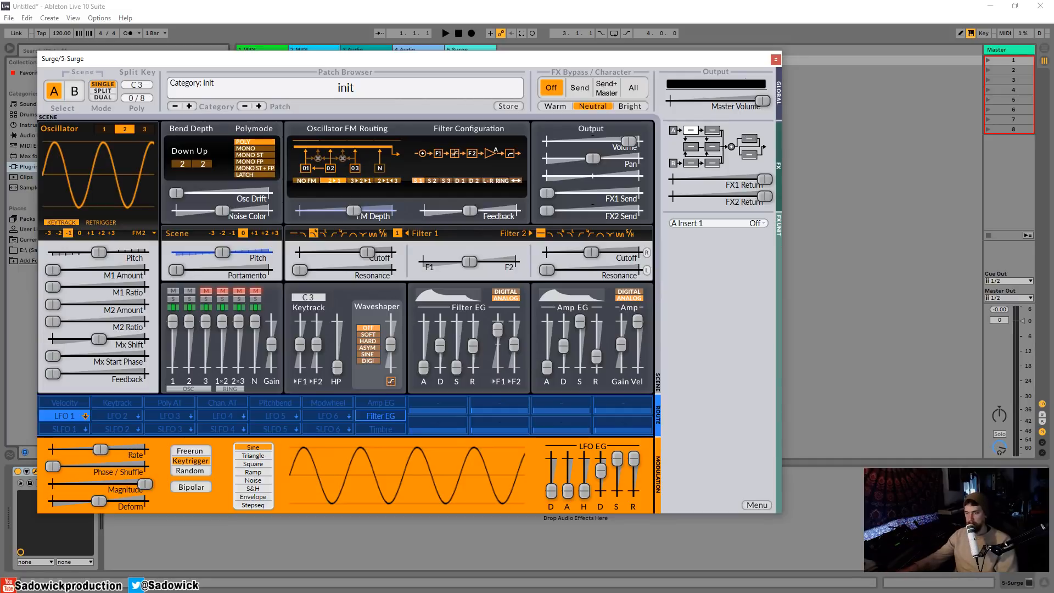
mouse_move(101, 449)
mouse_down()
mouse_move(145, 450)
mouse_move(101, 459)
mouse_move(97, 450)
mouse_move(112, 449)
mouse_up()
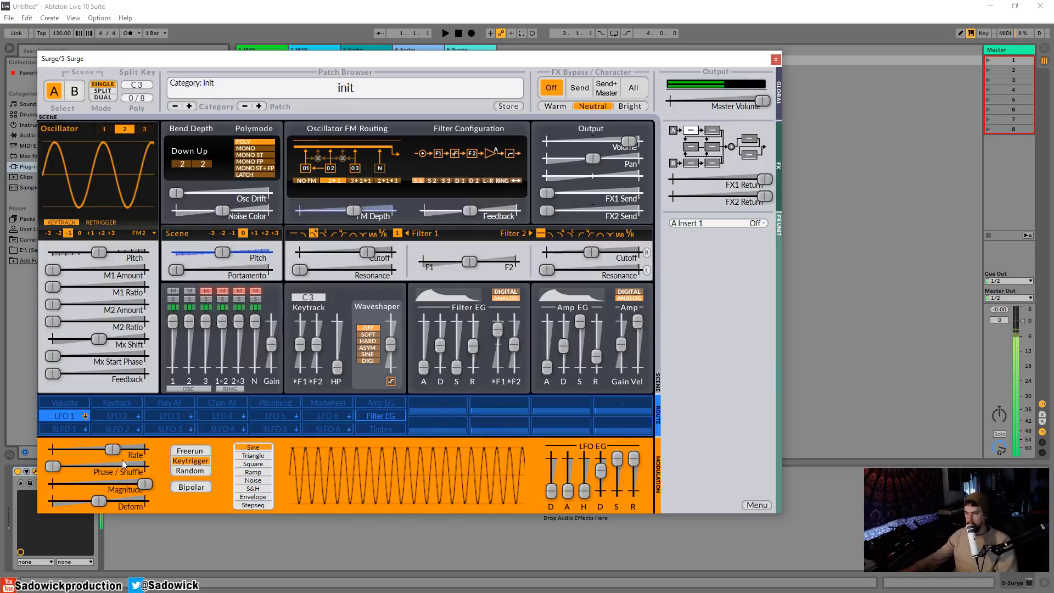
Step: Slightly increase LFO 1's modulation amount on the scene Pitch, keeping it small and positive
click(67, 416)
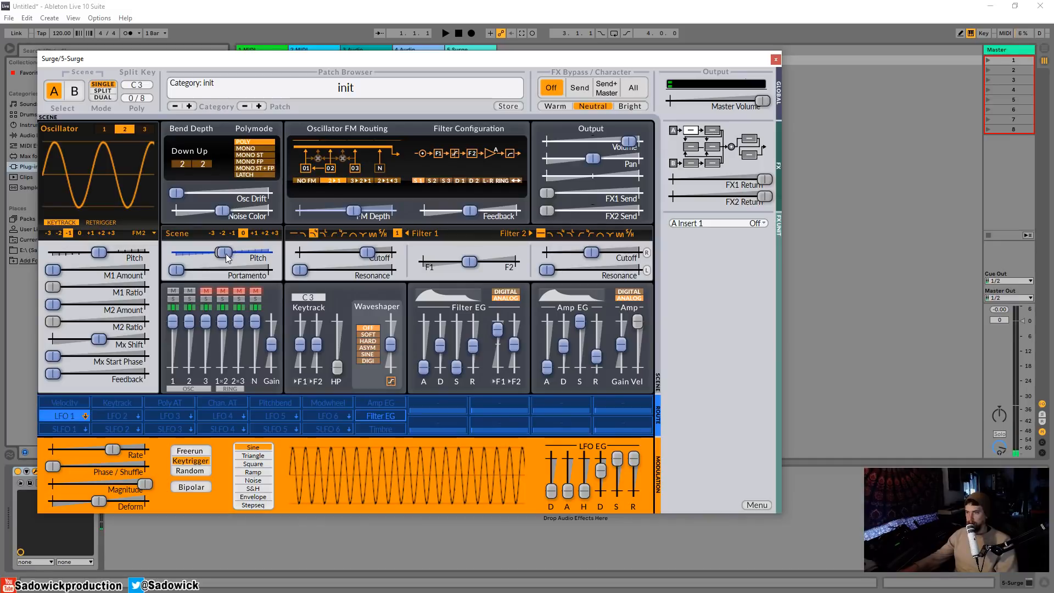
drag(226, 254, 227, 258)
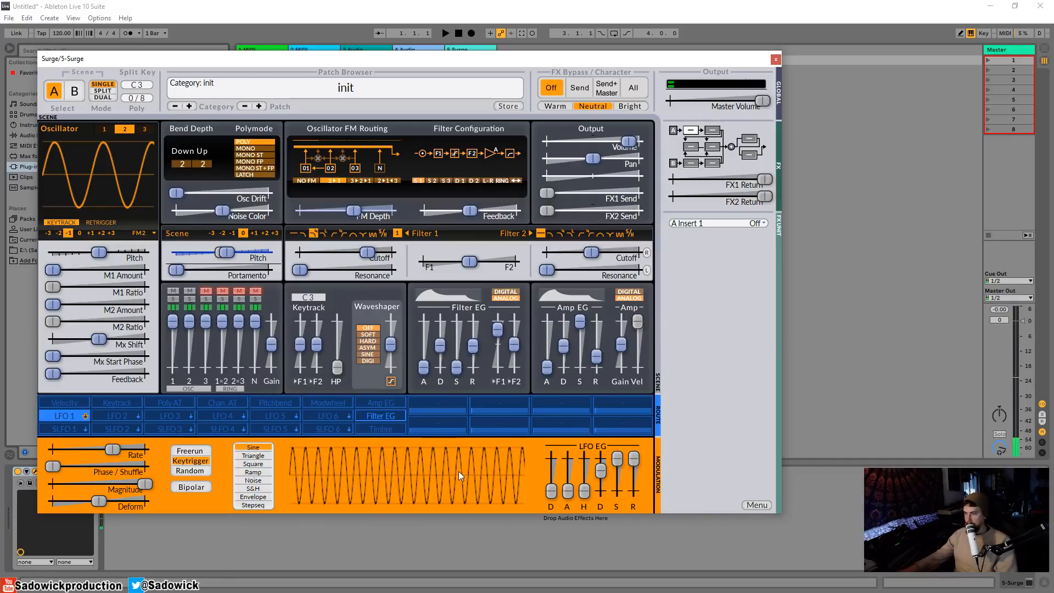
click(82, 419)
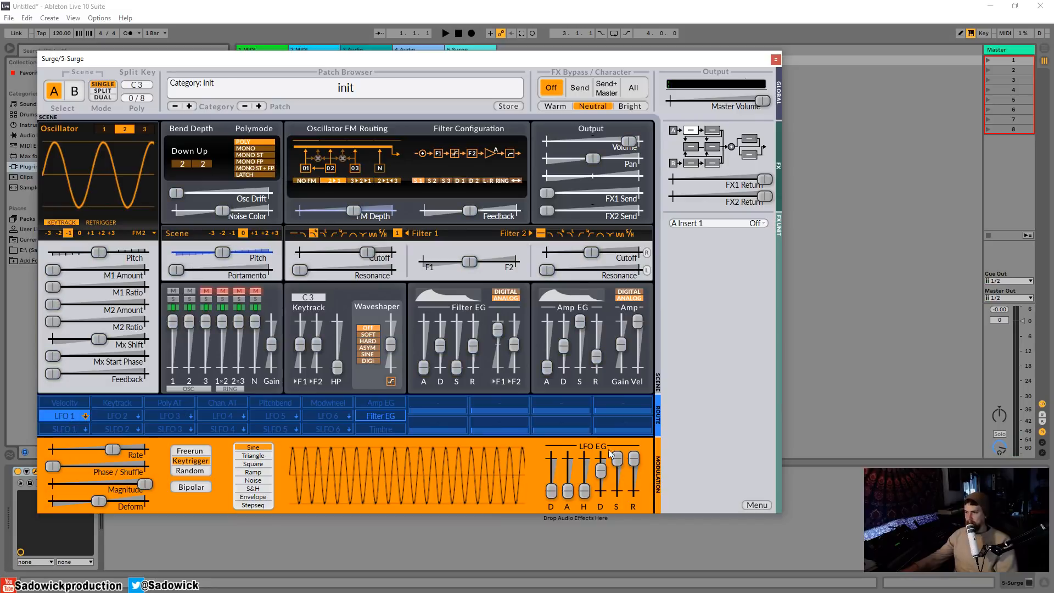
Step: Try LFO 1's Deform at its minimum, and reset it to the default
drag(567, 468, 585, 490)
drag(99, 501, 52, 500)
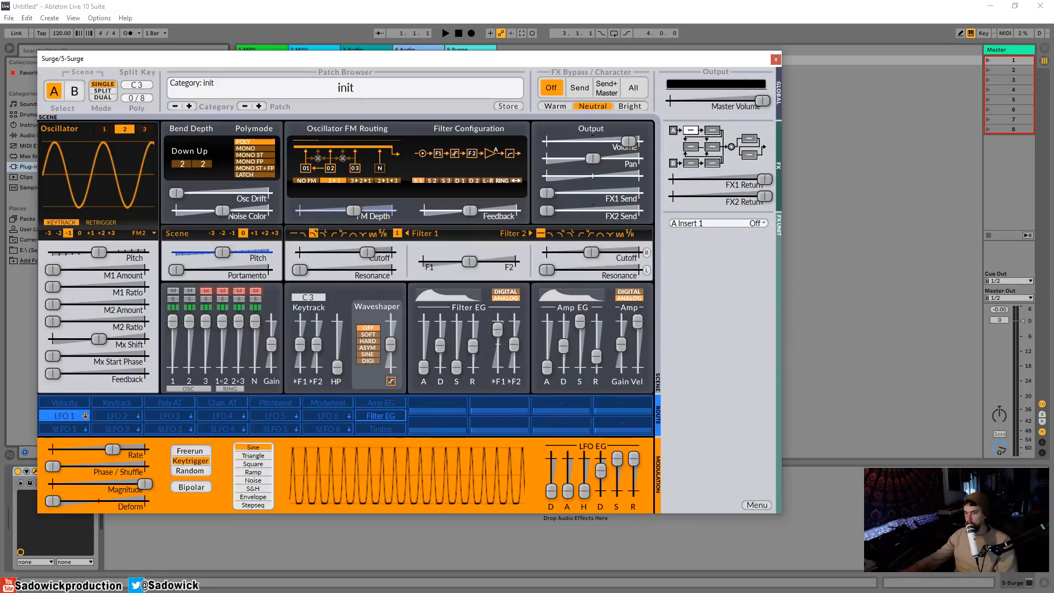
double_click(53, 501)
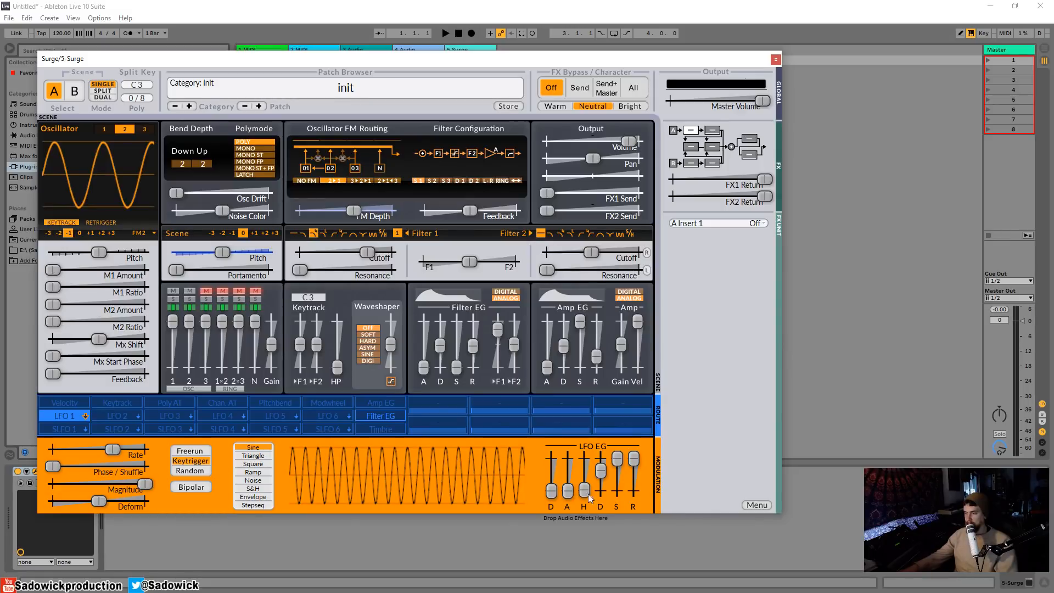
Step: Raise LFO 1's LFO EG Attack for a gradual fade-in, and take a brief look at the SLFO 2 source
drag(567, 490, 571, 468)
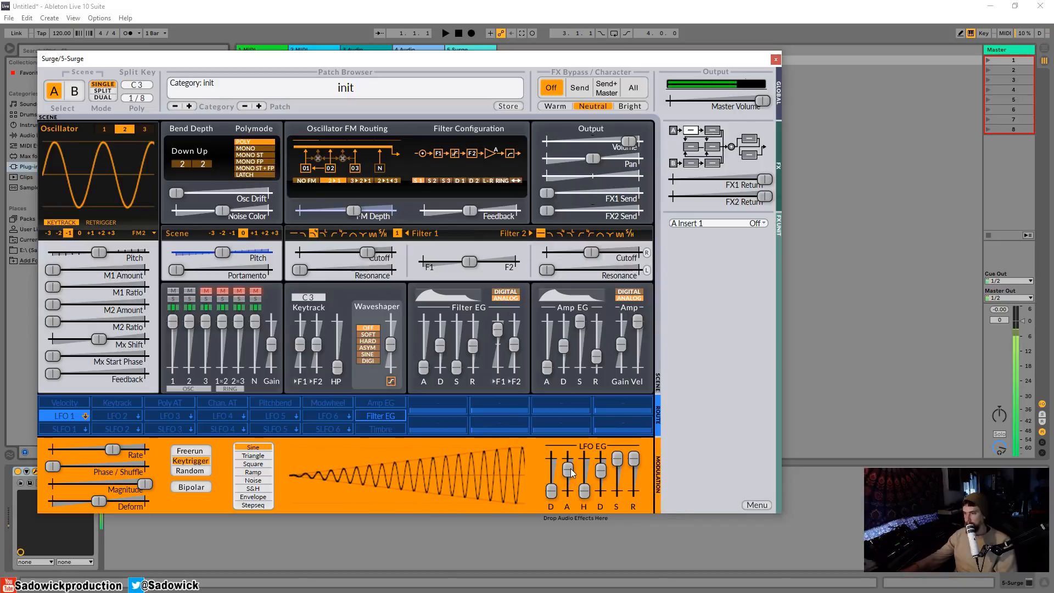
drag(570, 468, 568, 470)
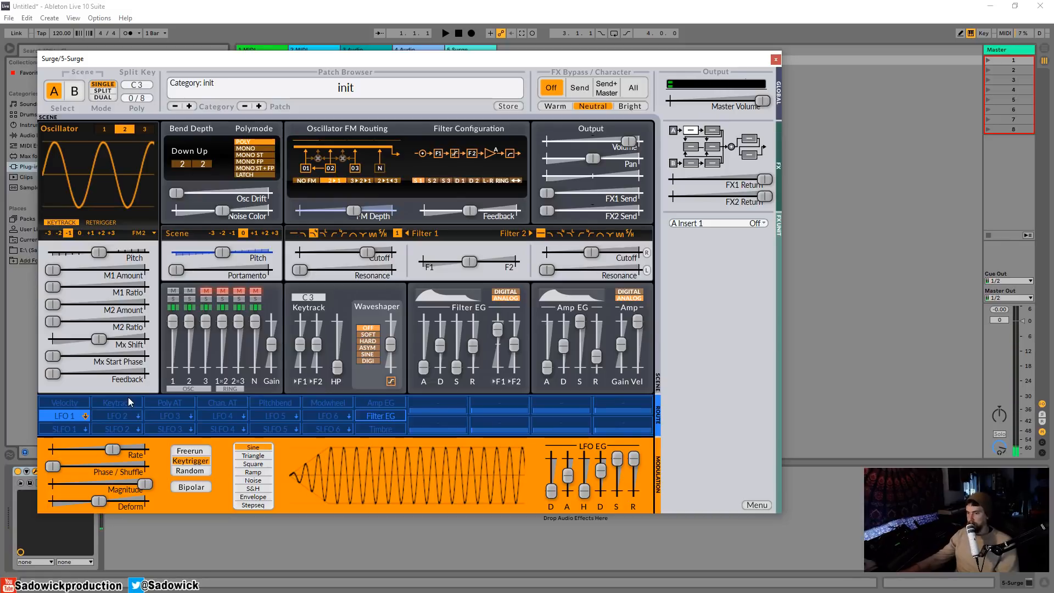
click(111, 428)
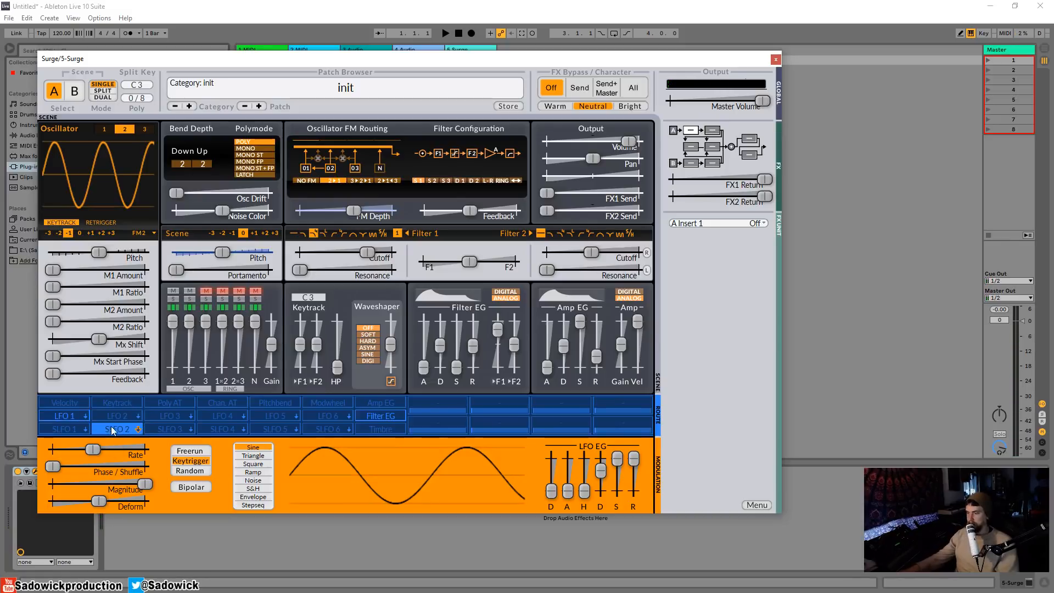
click(73, 415)
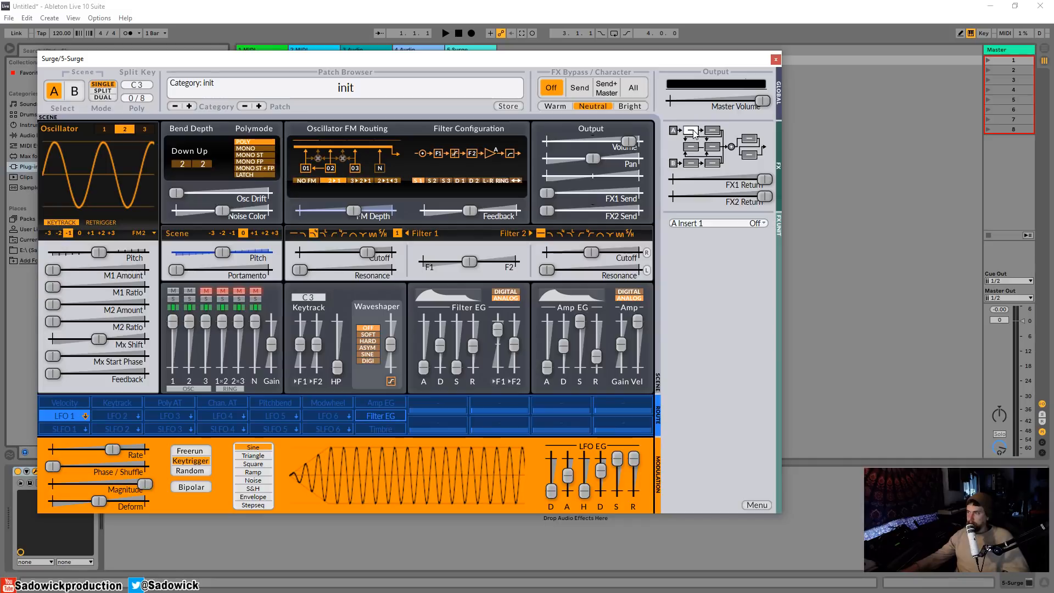
Step: Load the Wide 1/8 delay into A Insert 1, lower its Mix below the middle, and raise its Feedback and Crossfeed to near the middle
click(714, 226)
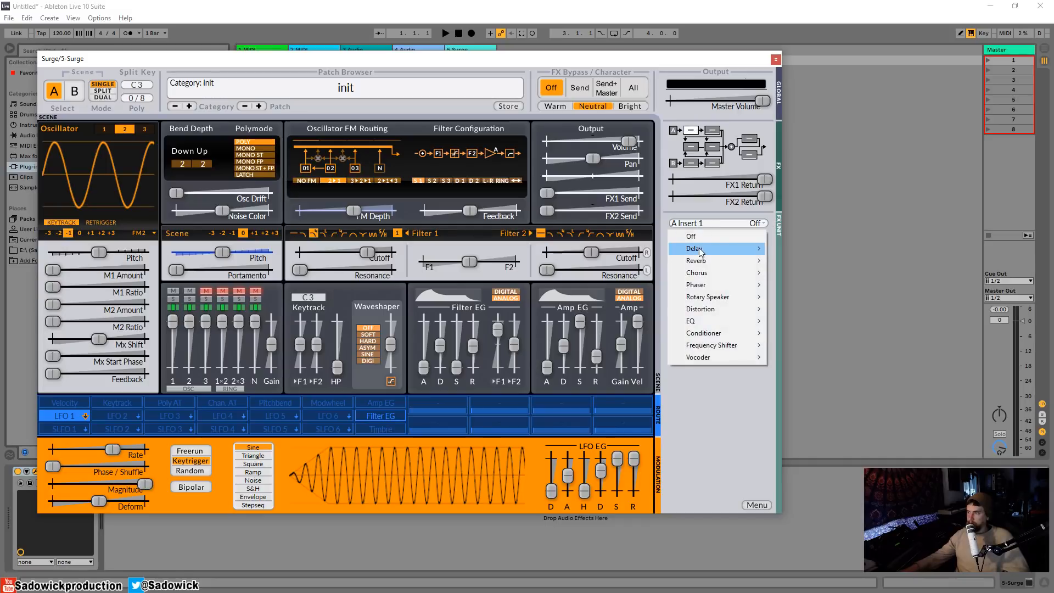
mouse_move(713, 248)
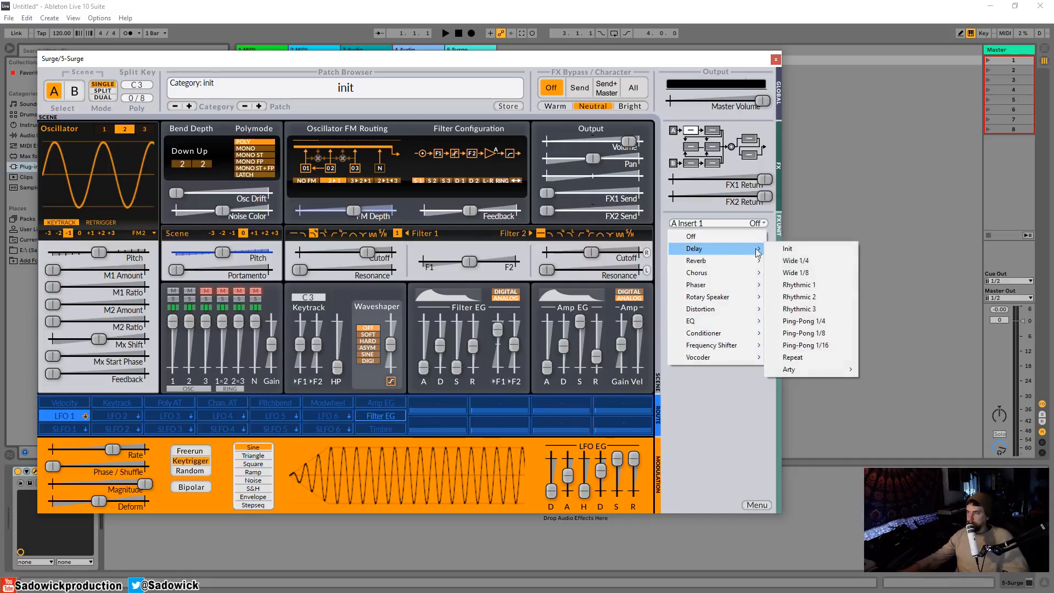
click(810, 275)
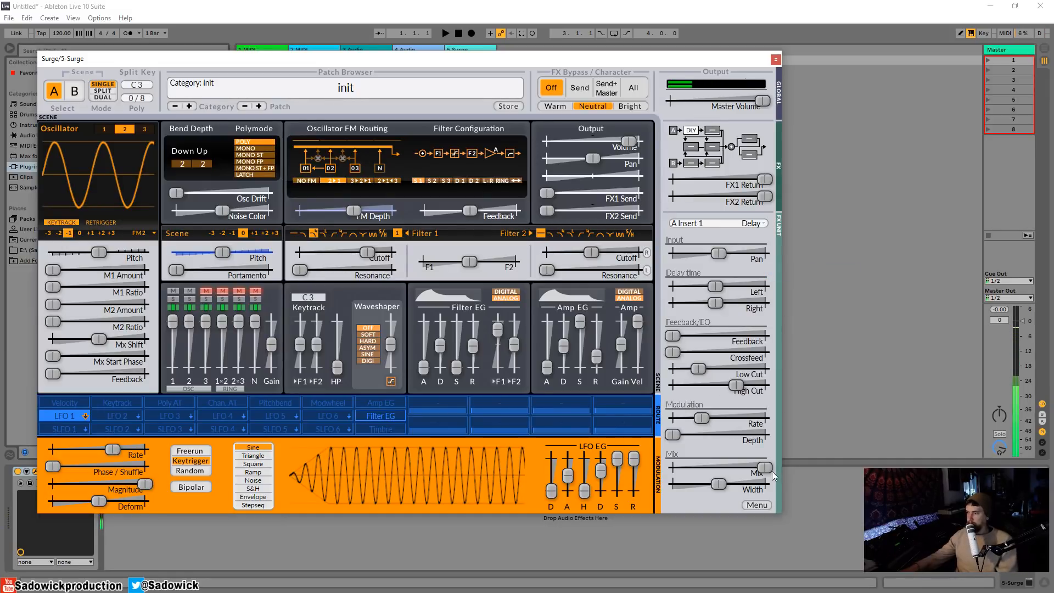
drag(764, 467, 704, 467)
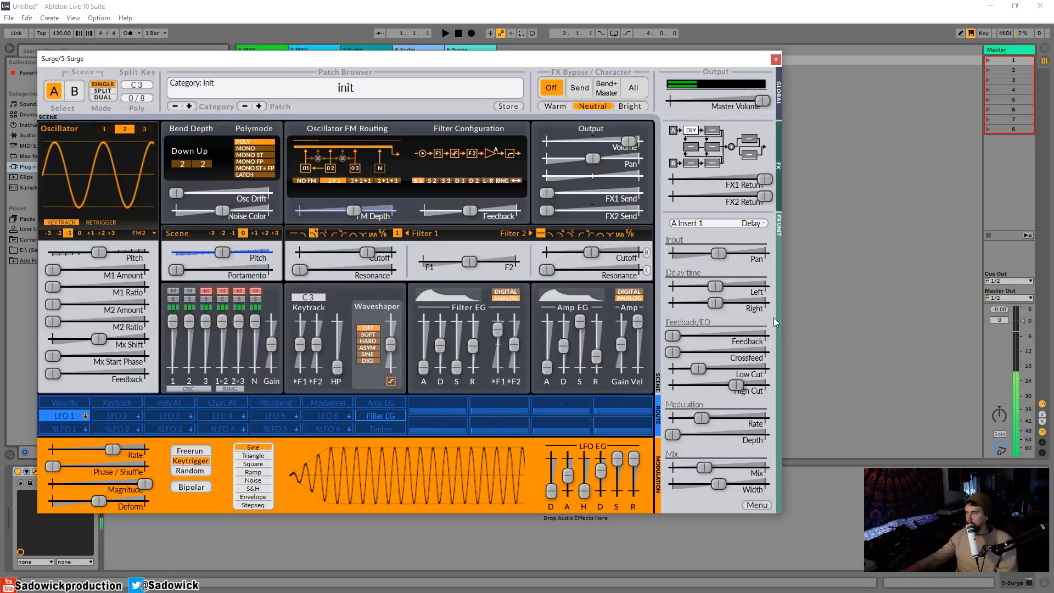
drag(675, 336, 716, 336)
drag(731, 353, 710, 353)
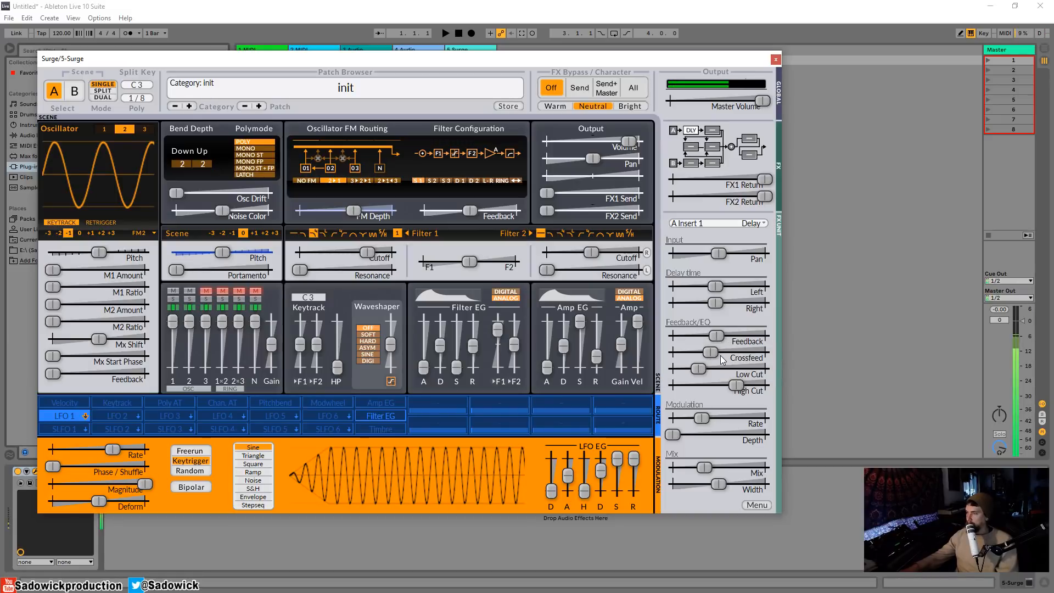
Step: Load a Distortion effect into A Insert 2 and raise its Drive slightly above the middle
click(713, 131)
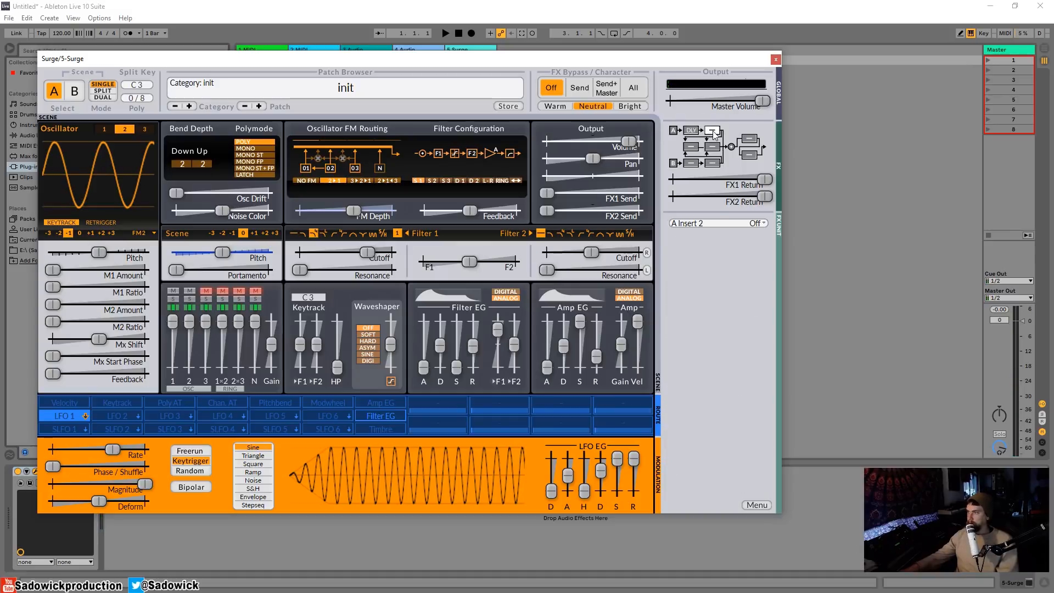
click(715, 224)
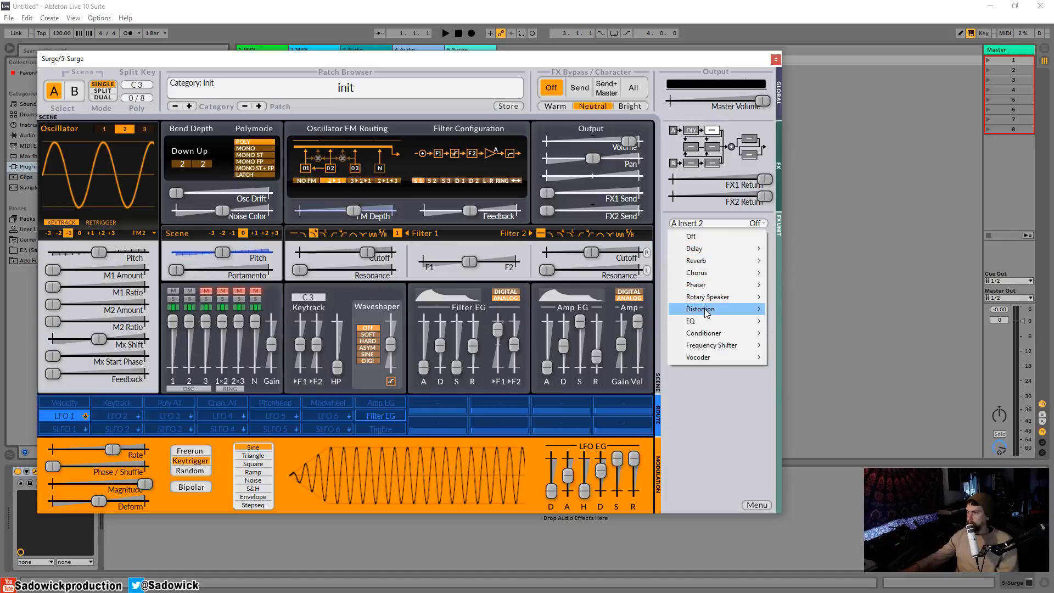
mouse_move(707, 311)
click(807, 310)
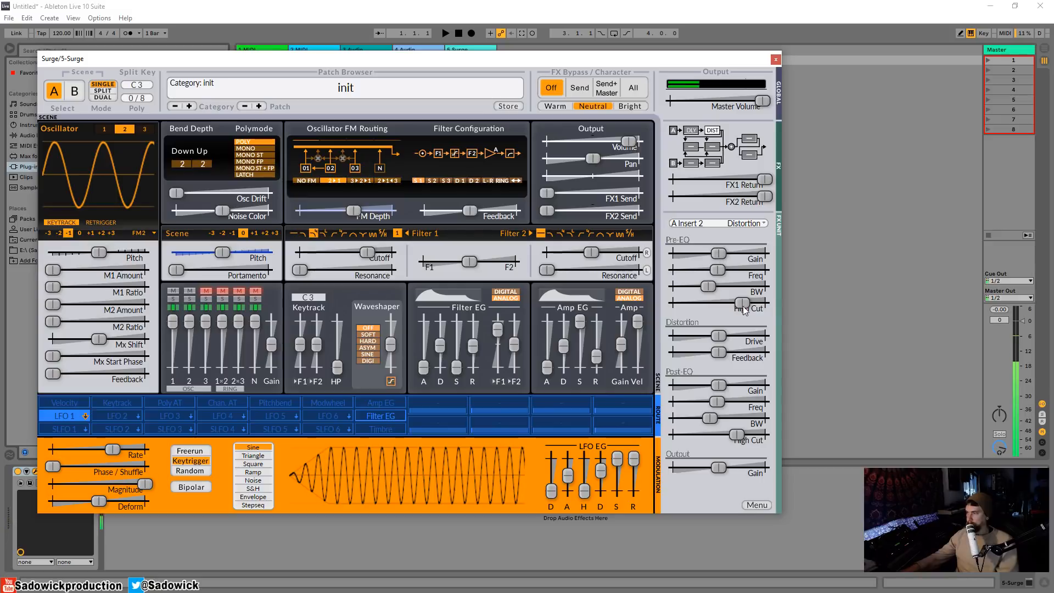
drag(725, 341, 733, 339)
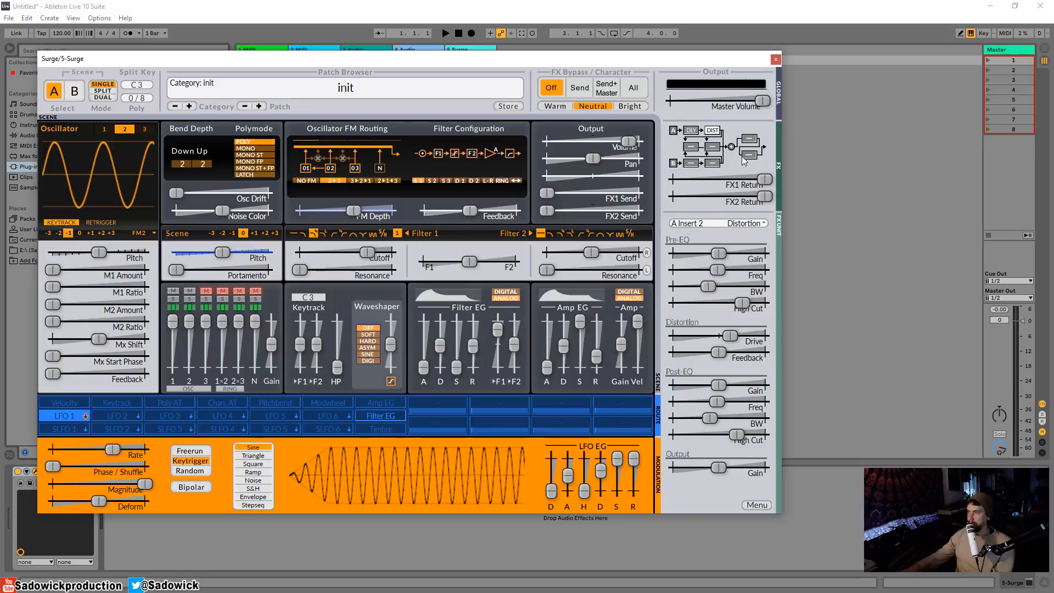
Step: Load an EQ effect into the Master 1 slot
click(754, 141)
click(711, 222)
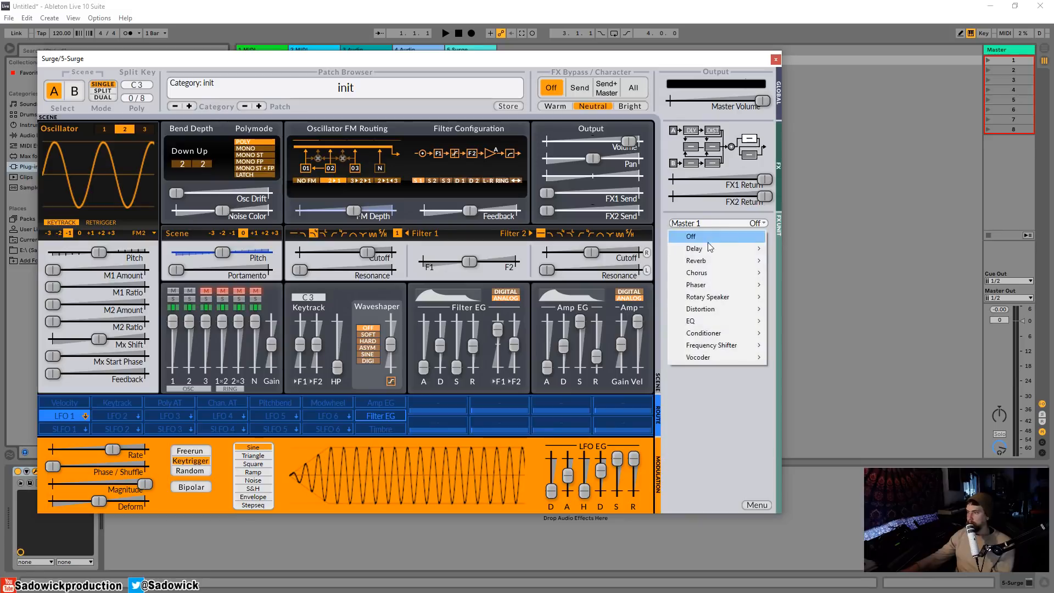
mouse_move(717, 322)
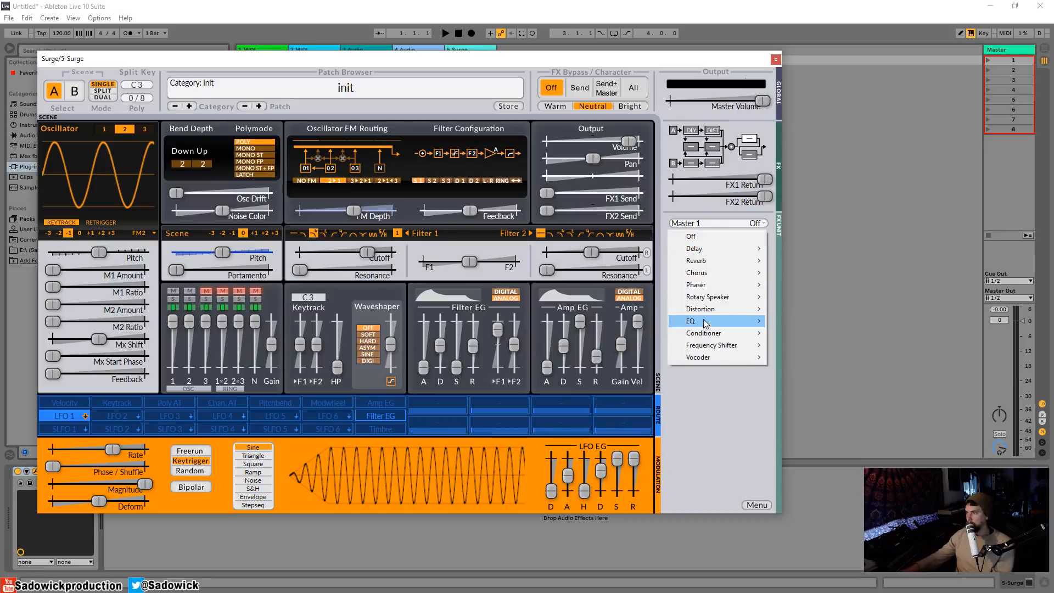
click(789, 321)
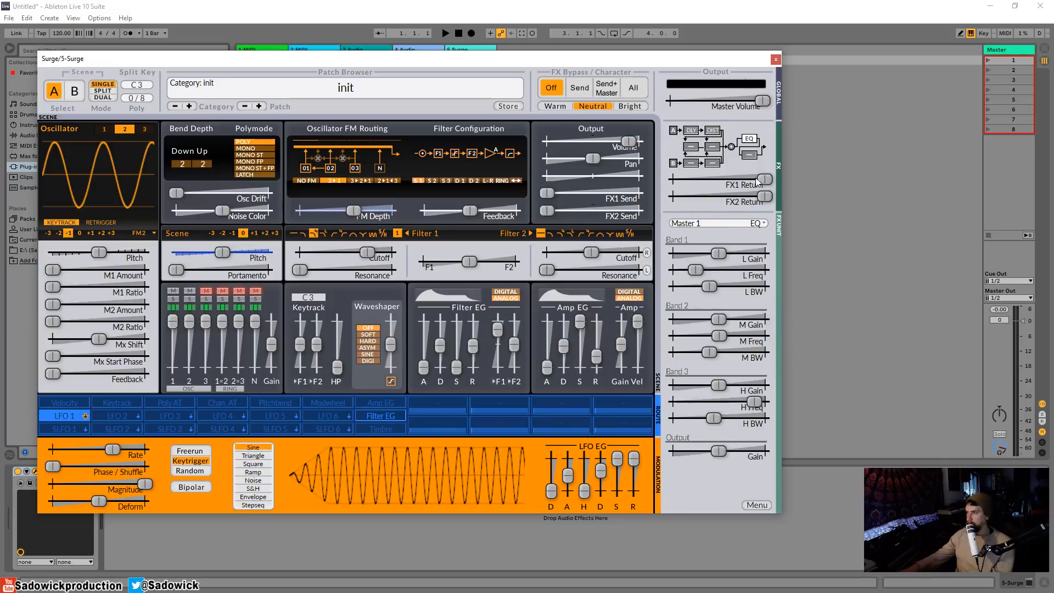
Step: Load the Limiter preset of the Conditioner into Master 2, and slightly raise the M Gain of the Master 1 EQ
click(751, 155)
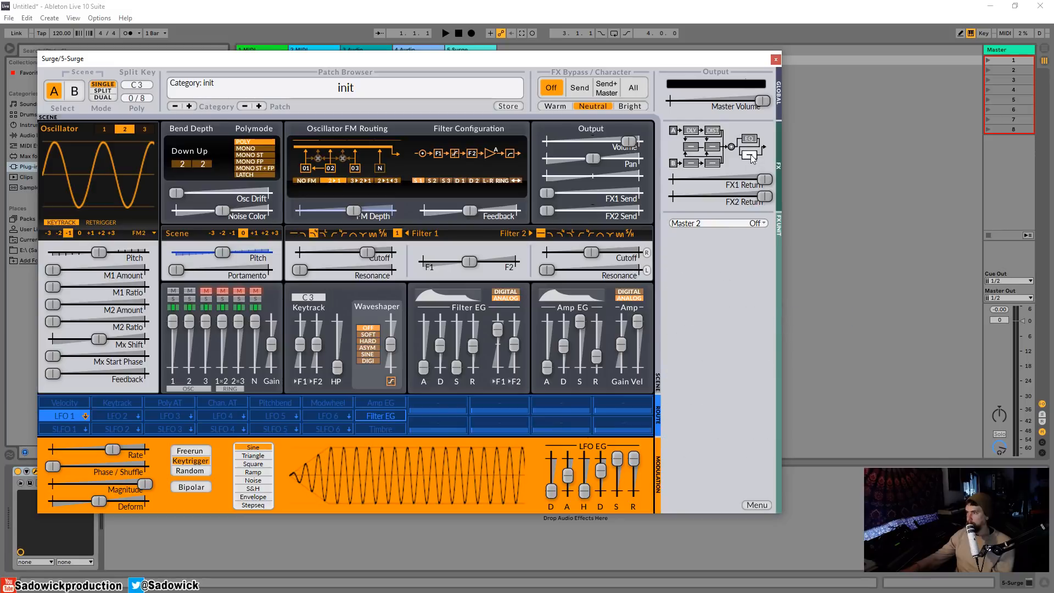
click(710, 221)
mouse_move(707, 336)
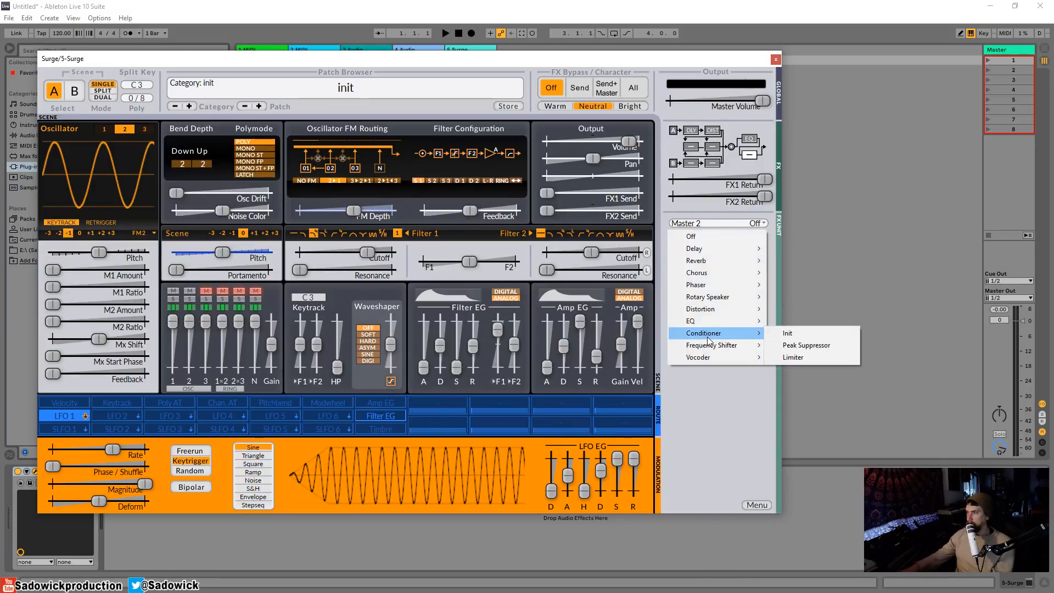
click(831, 361)
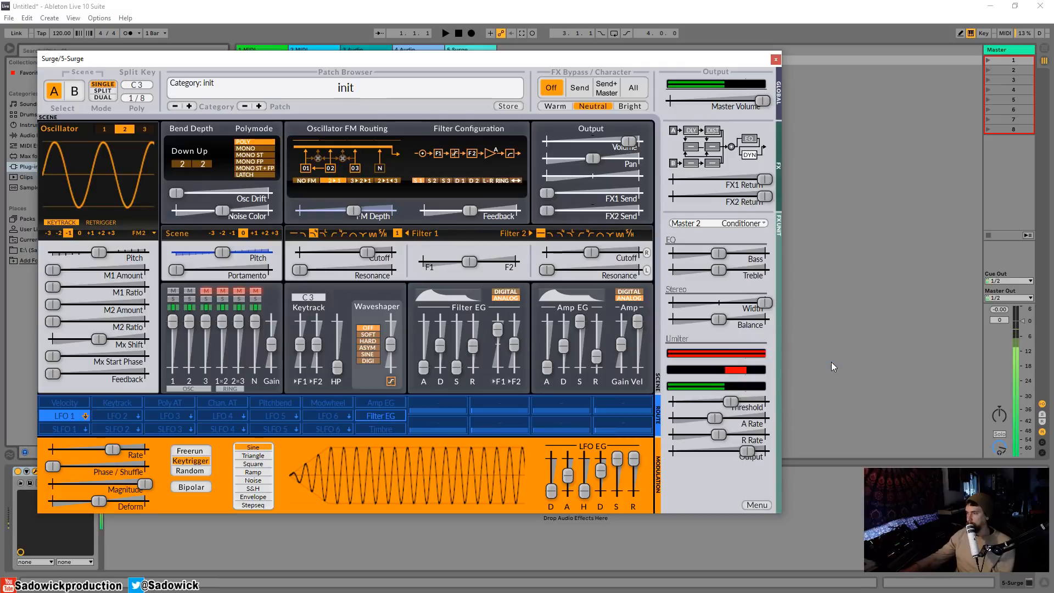
click(749, 138)
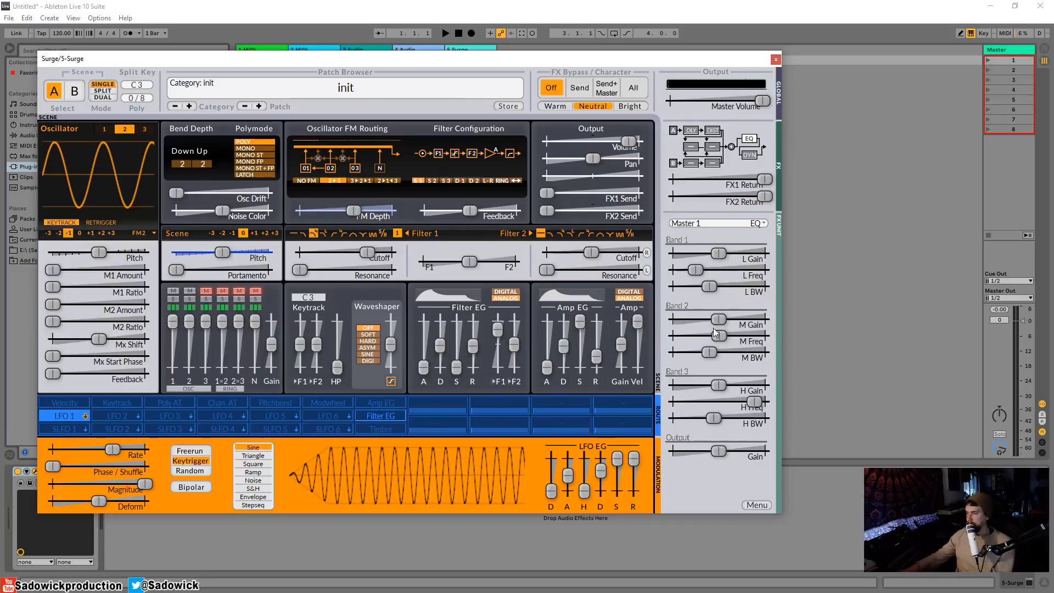
mouse_move(717, 322)
mouse_down()
mouse_move(736, 321)
mouse_move(698, 322)
mouse_move(720, 319)
mouse_up()
Step: Inspect the options of the SLFO 6 modulation source, and select the Filter EG source
click(334, 430)
right_click(334, 430)
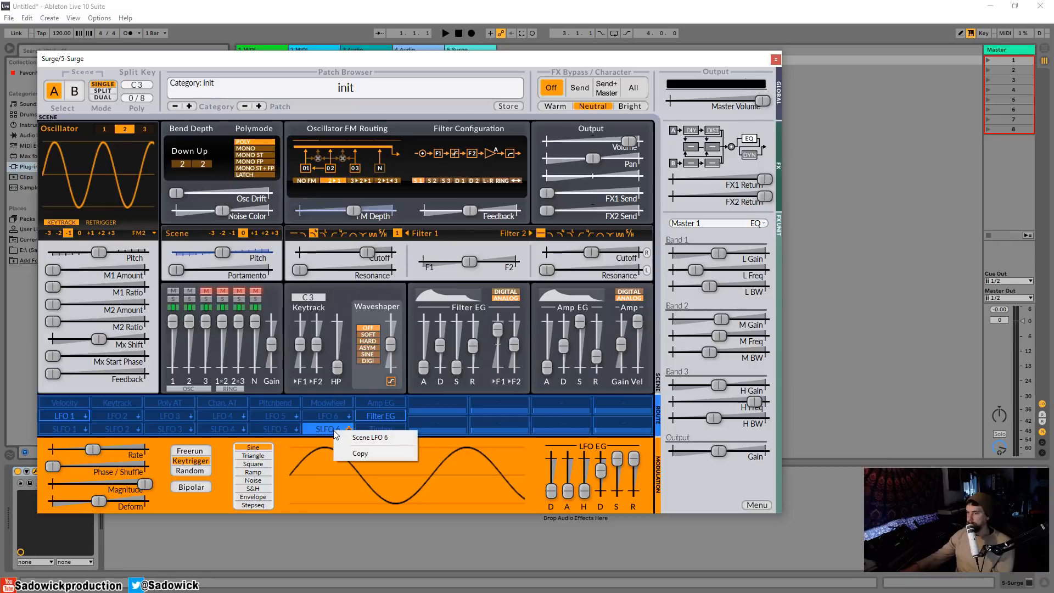
click(325, 429)
click(325, 429)
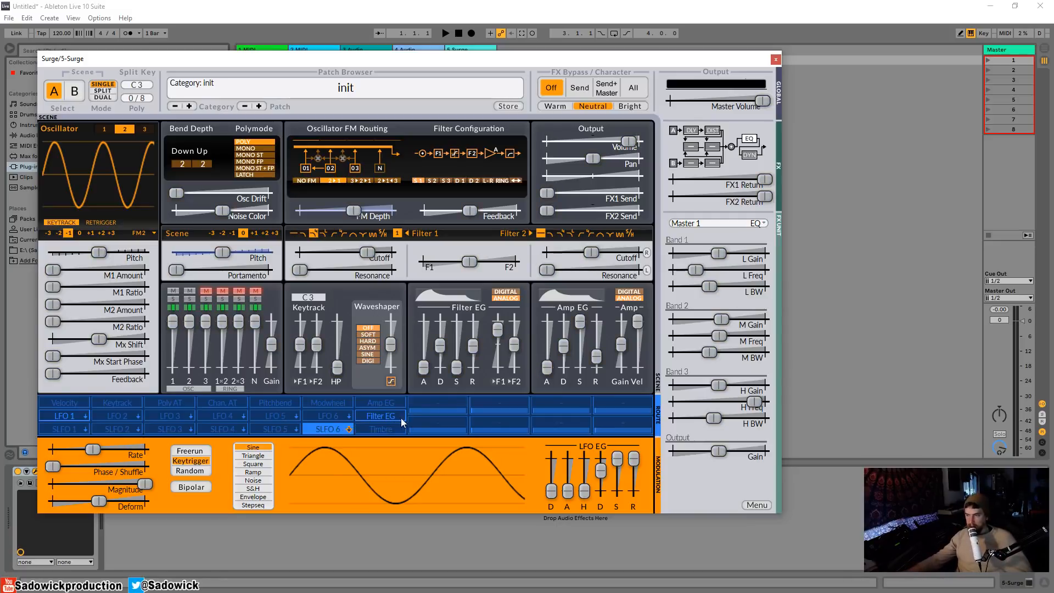
click(383, 415)
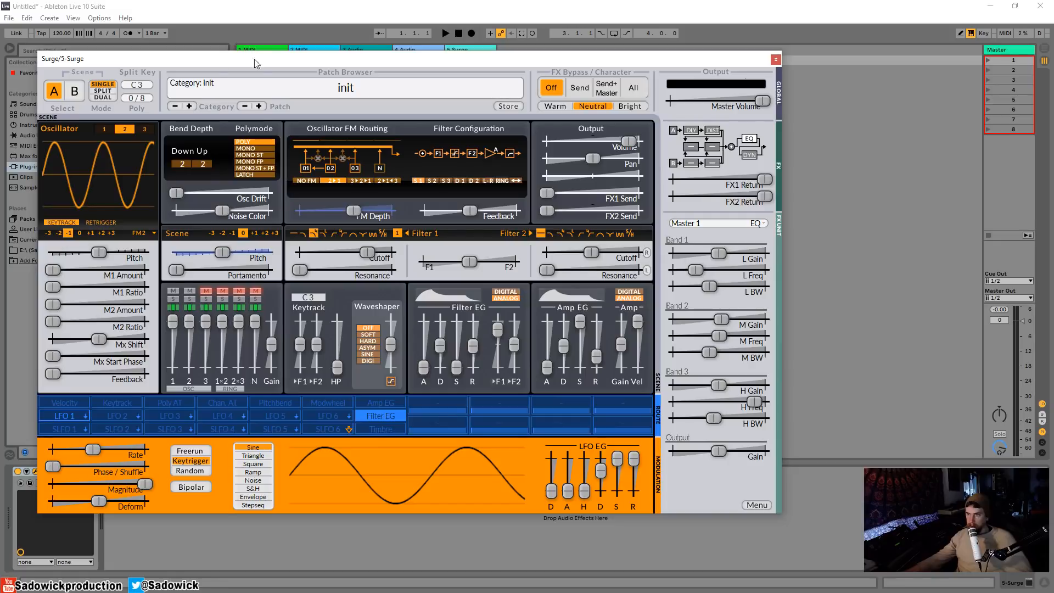
Step: Raise Oscillator 1's M1 Ratio, M2 Amount and M2 Ratio, and reposition the synth window nearer the middle of the screen
mouse_move(255, 59)
mouse_down()
mouse_move(225, 42)
mouse_move(245, 44)
mouse_up()
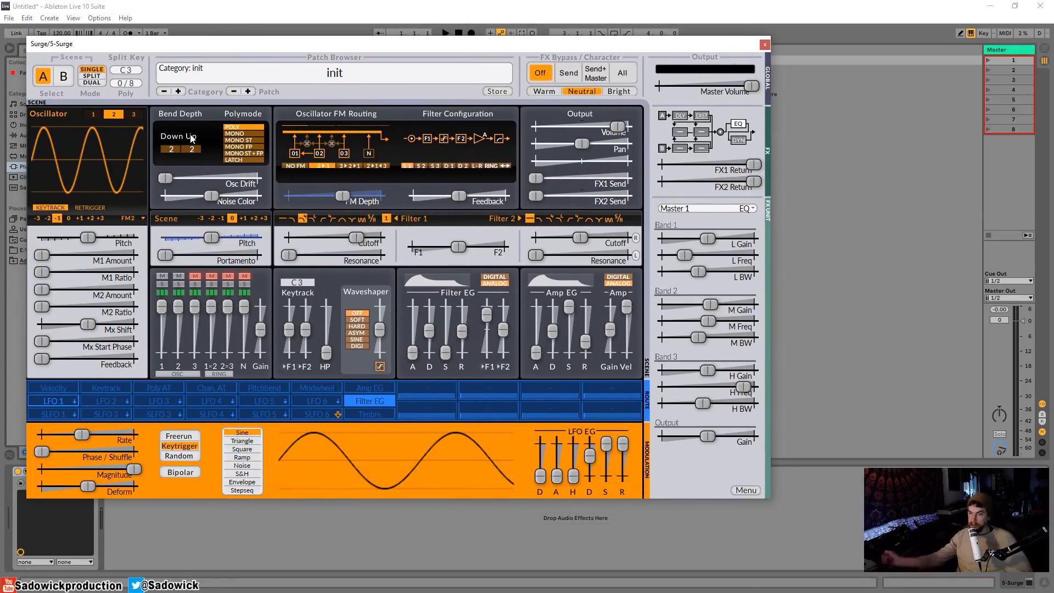
click(98, 116)
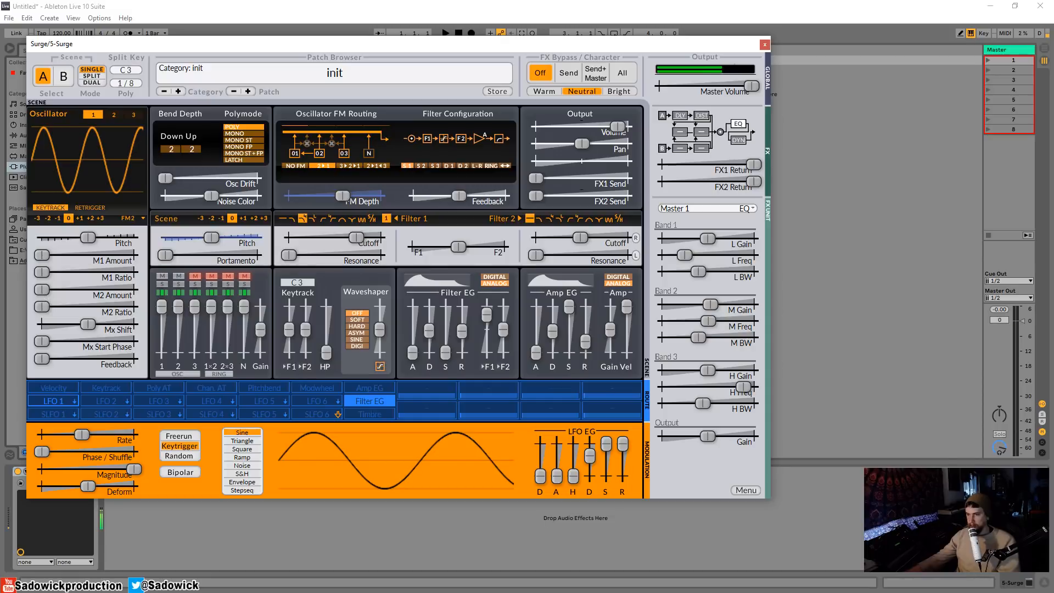
mouse_move(43, 289)
mouse_down()
mouse_move(88, 289)
mouse_move(52, 289)
mouse_move(96, 274)
mouse_move(45, 307)
mouse_move(74, 307)
mouse_move(45, 306)
mouse_up()
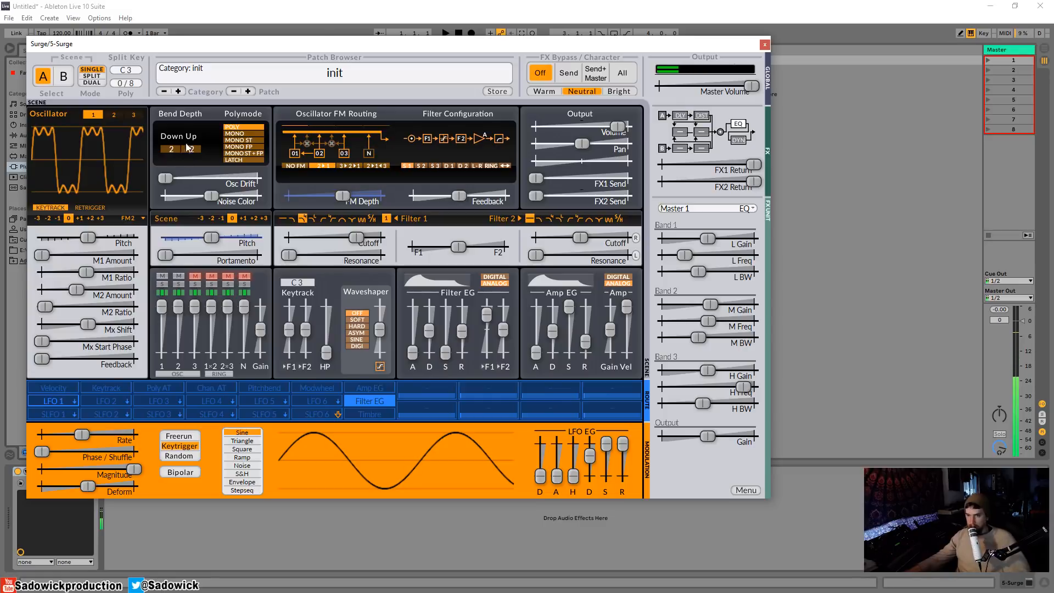
drag(327, 48, 323, 65)
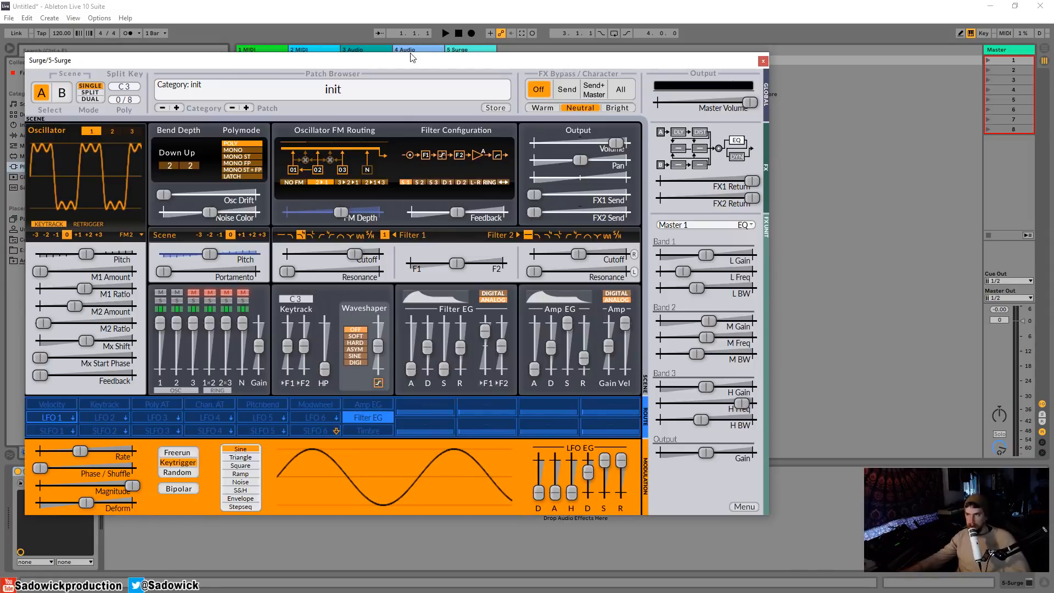
drag(412, 57, 453, 52)
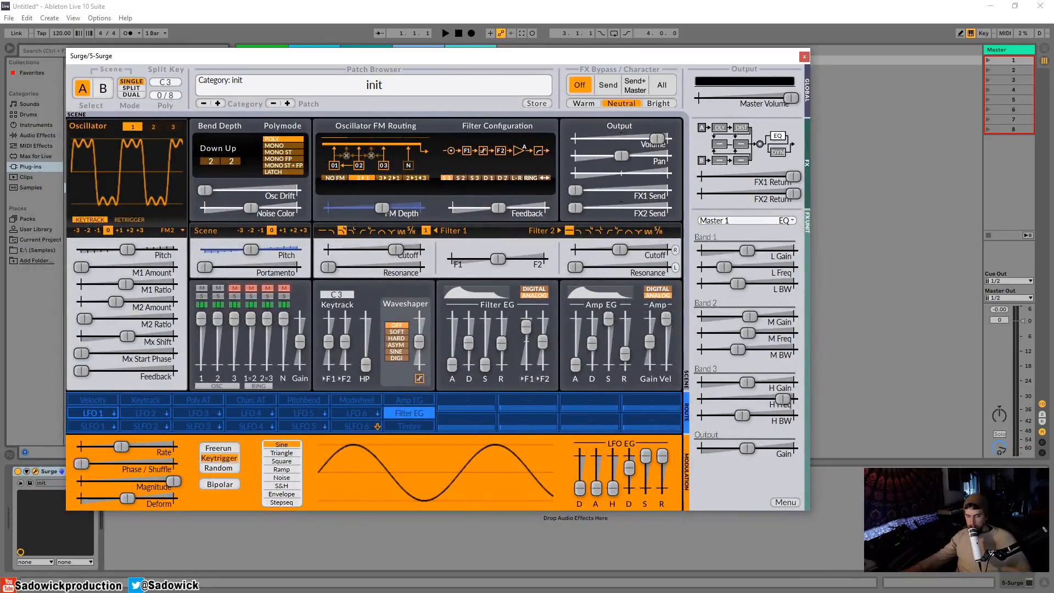